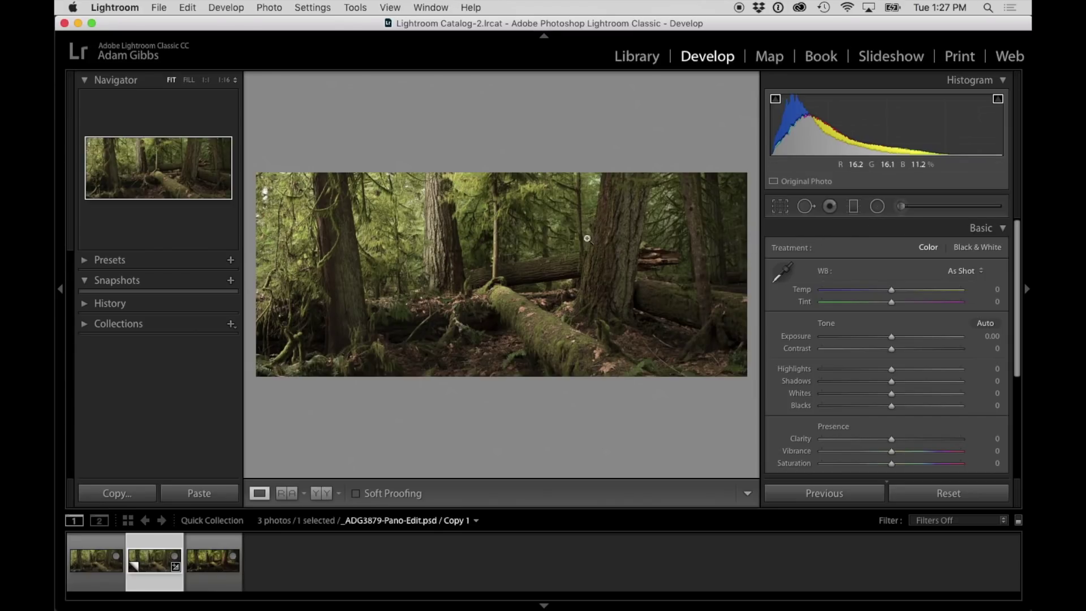
- Add a wide radial filter whose ellipse spans the upper part of the forest panorama
click(877, 208)
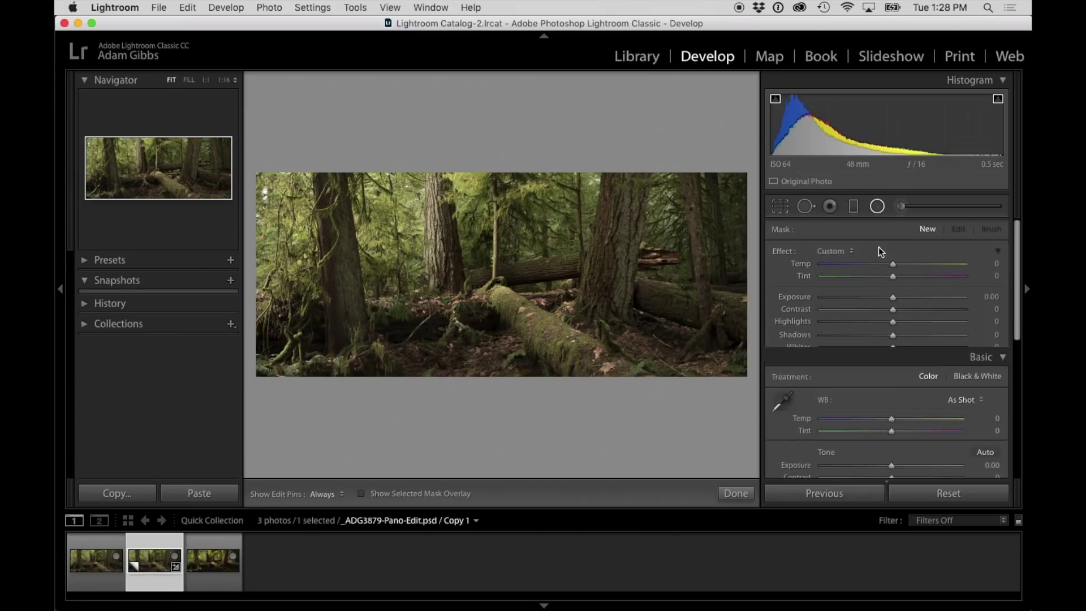
drag(396, 203, 708, 288)
drag(471, 233, 598, 266)
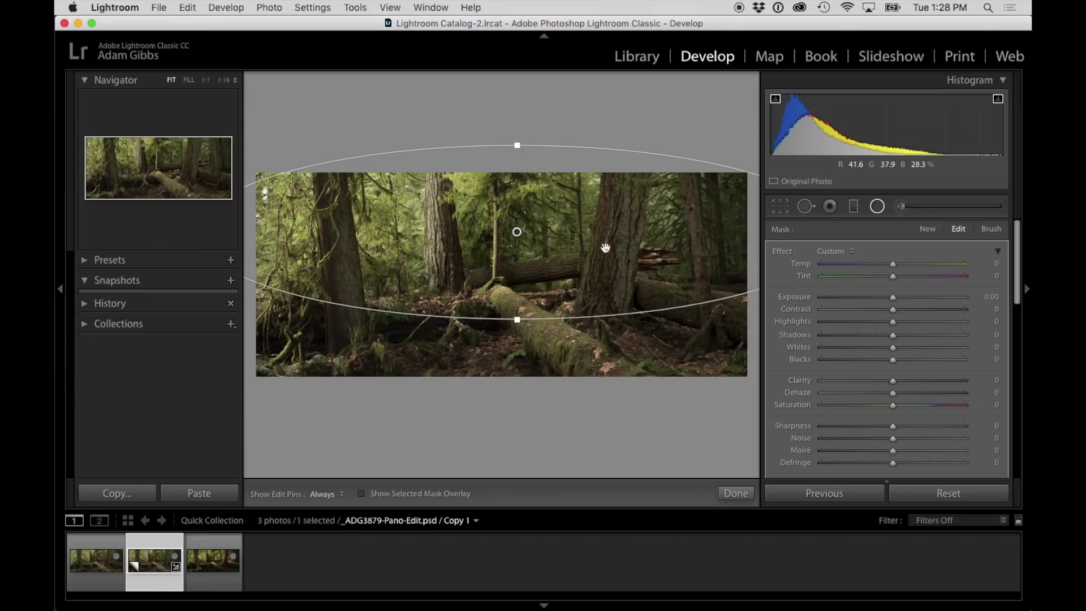
- Examine the radial filter's coverage and feather using the mask overlay at a larger view
click(60, 289)
click(59, 289)
click(61, 289)
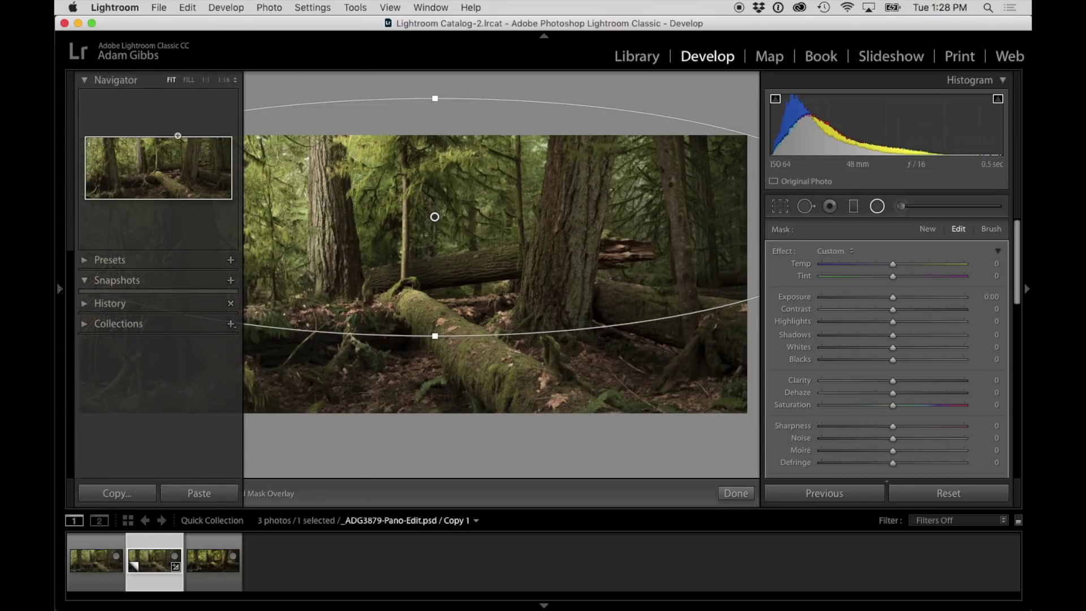
click(225, 81)
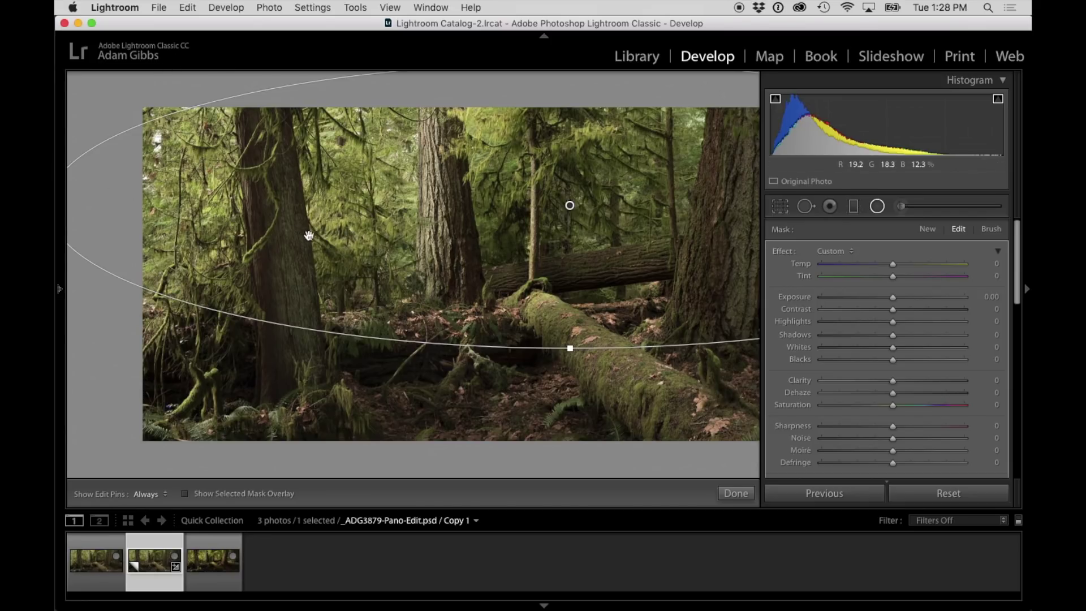
click(185, 494)
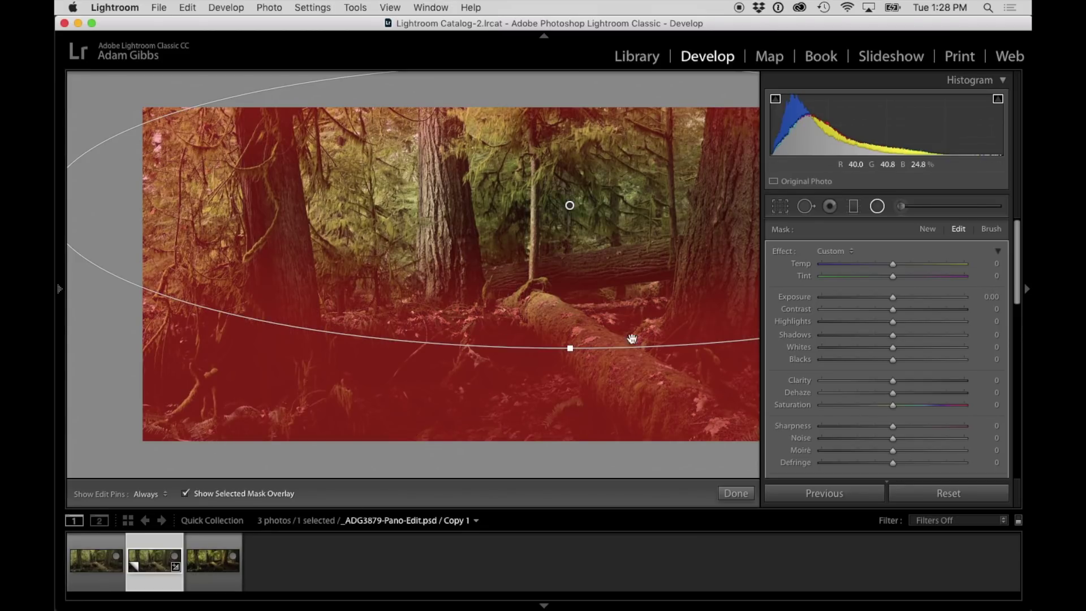
drag(1017, 286, 1017, 342)
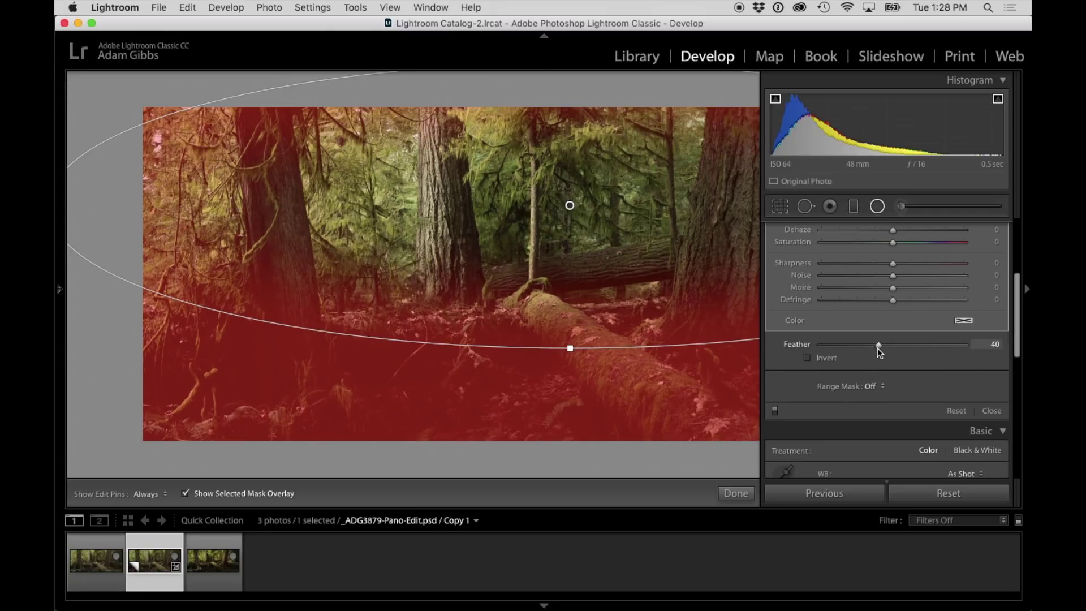
click(191, 490)
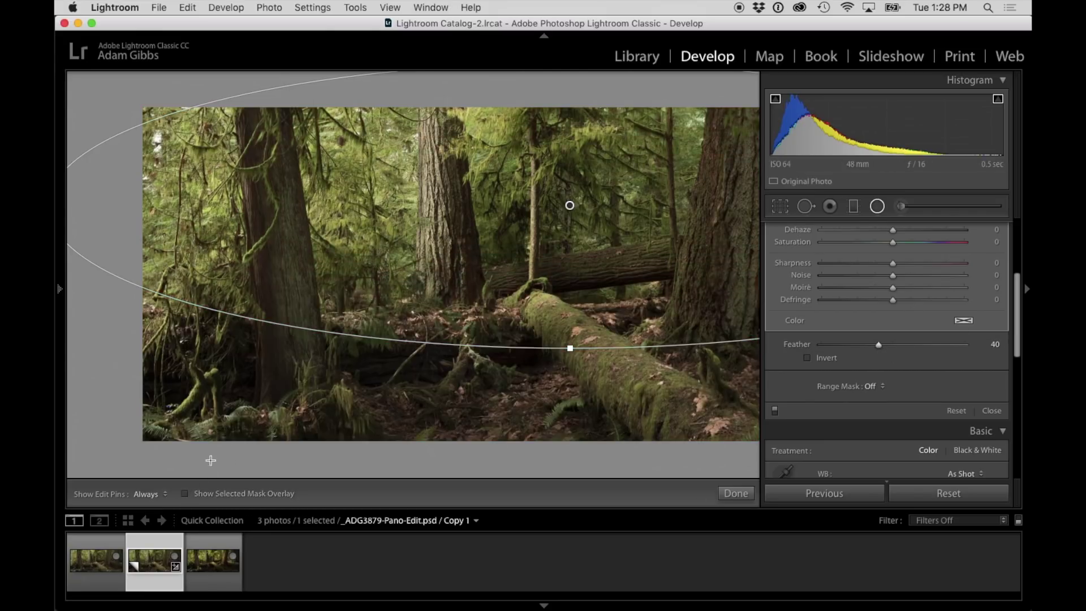
drag(1016, 285, 1020, 218)
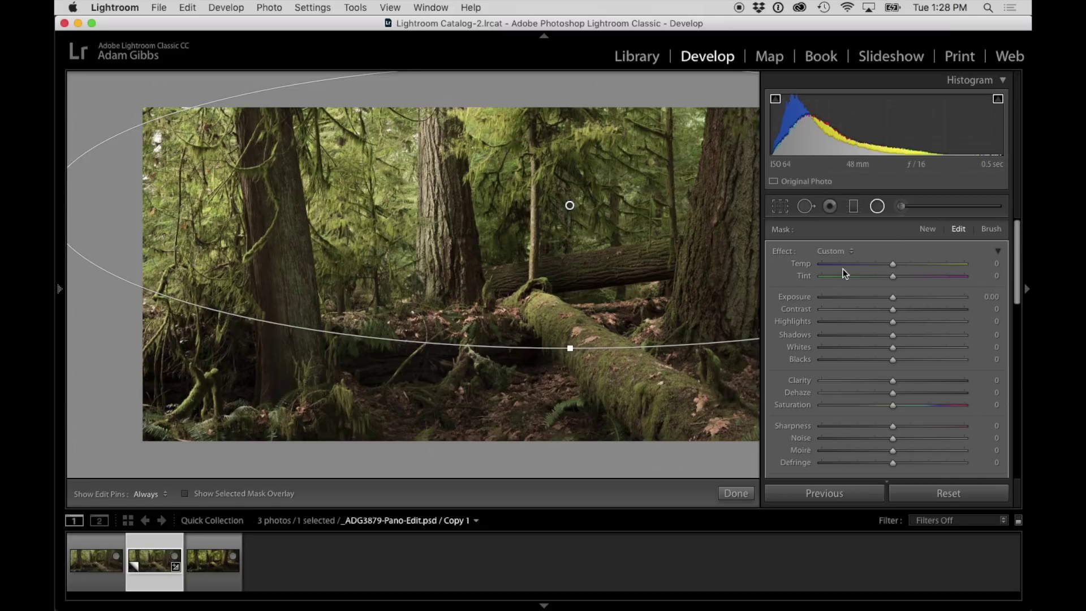
click(388, 196)
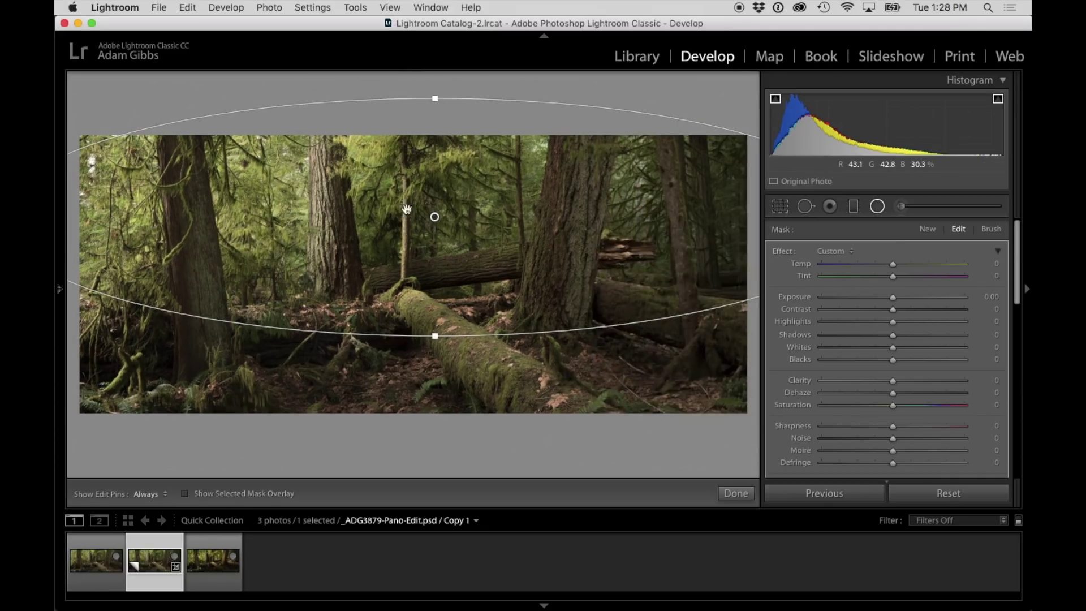
- Set the radial filter's exposure to −1.61 and extend its ellipse lower over the fallen log and forest floor
drag(891, 298, 871, 298)
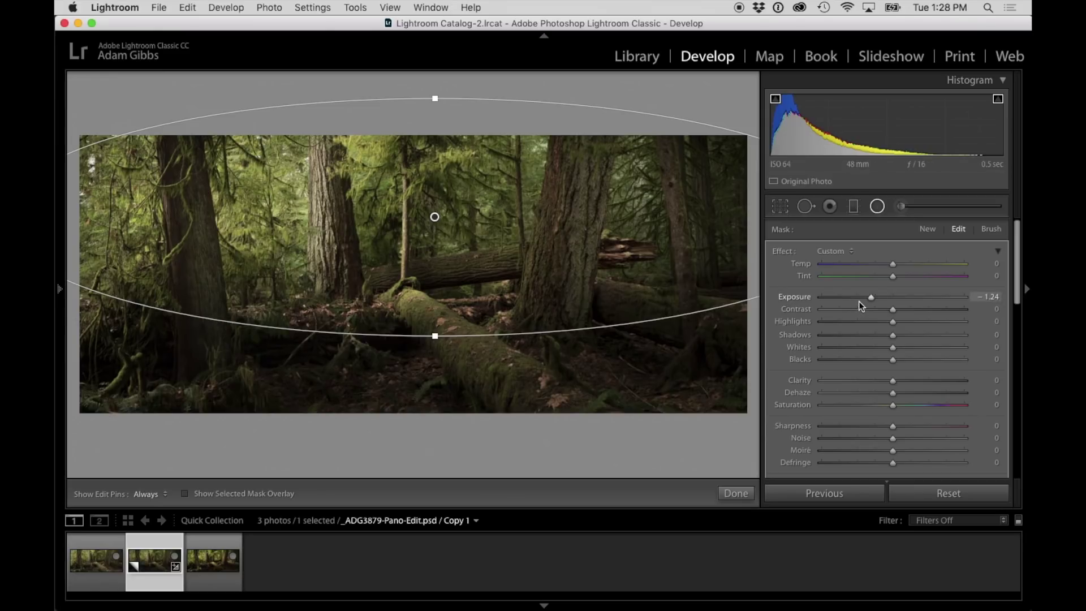
drag(869, 298, 864, 301)
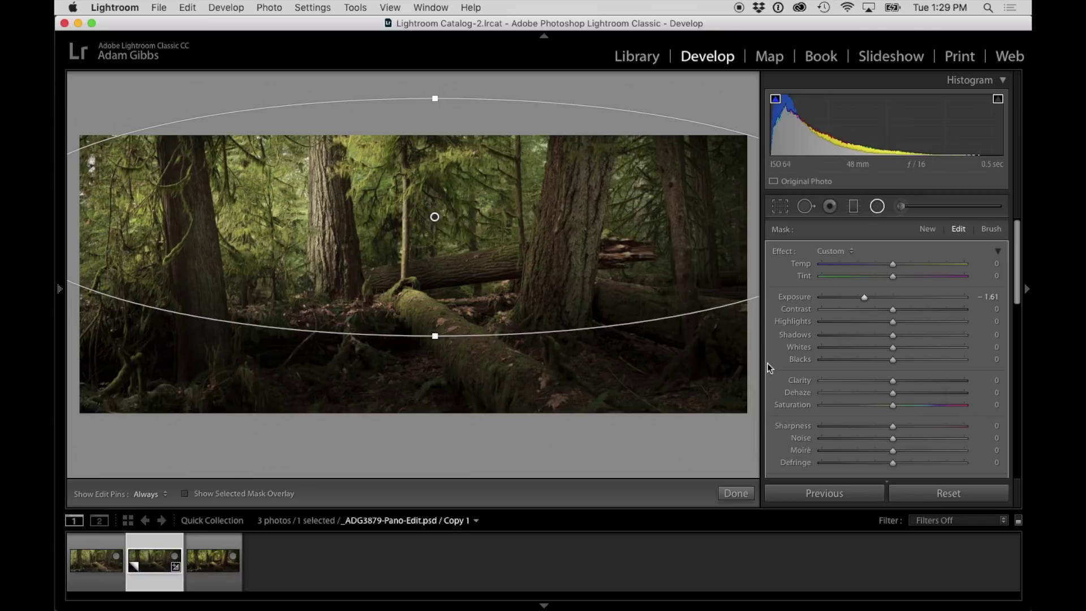
drag(436, 337, 436, 350)
drag(442, 310, 444, 326)
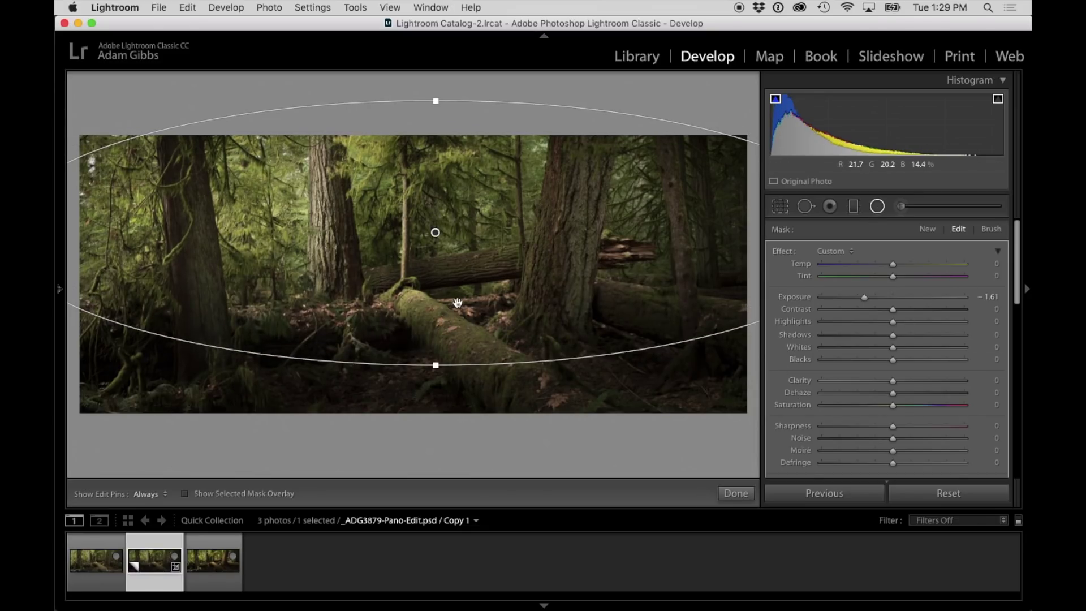
drag(431, 263, 430, 260)
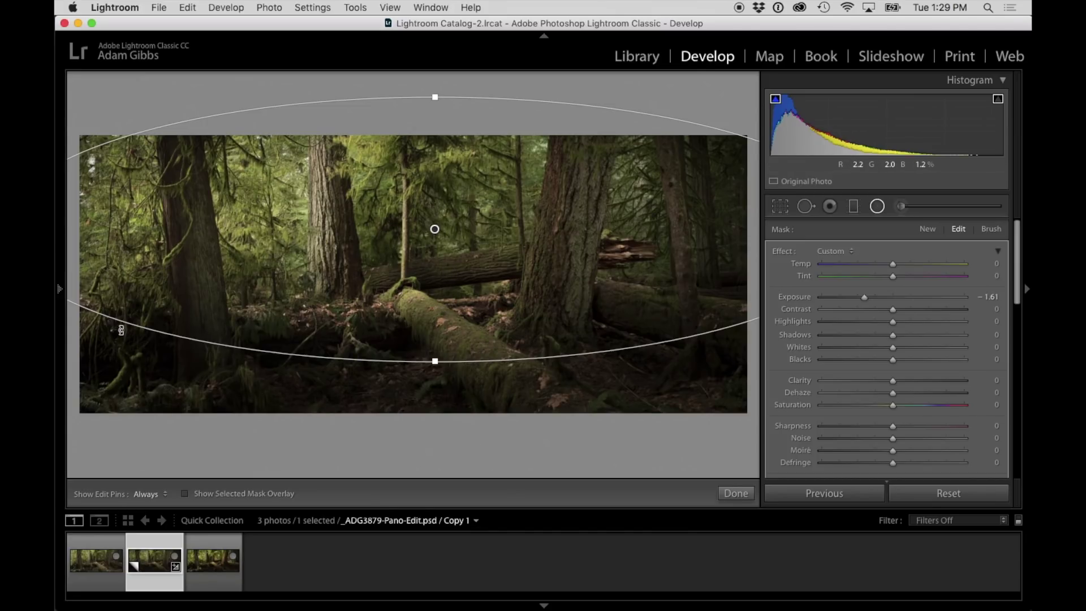
click(60, 291)
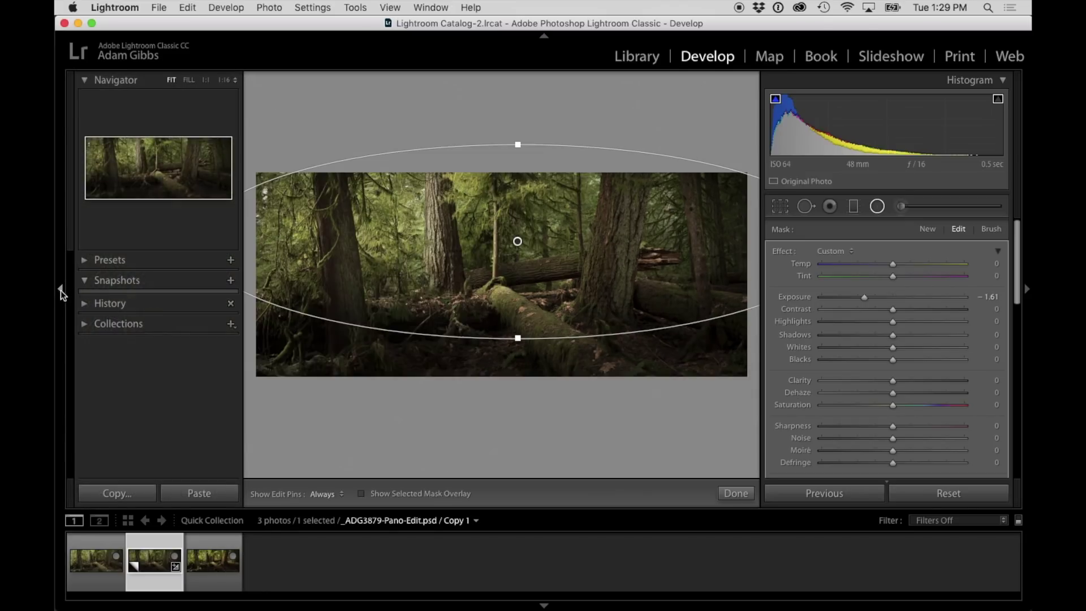
click(61, 291)
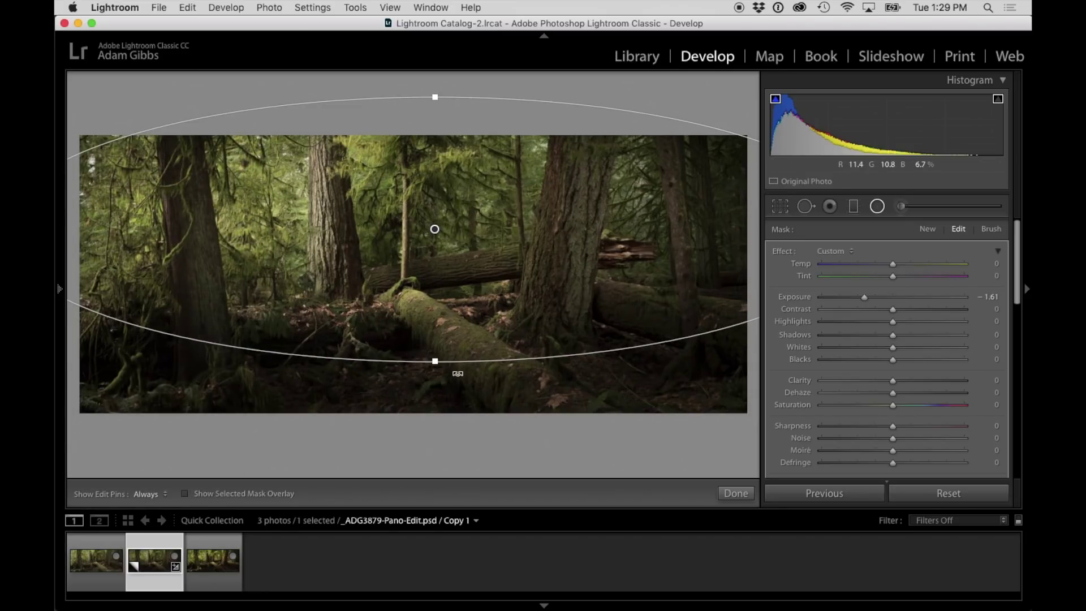
drag(434, 362, 434, 369)
drag(436, 315, 439, 321)
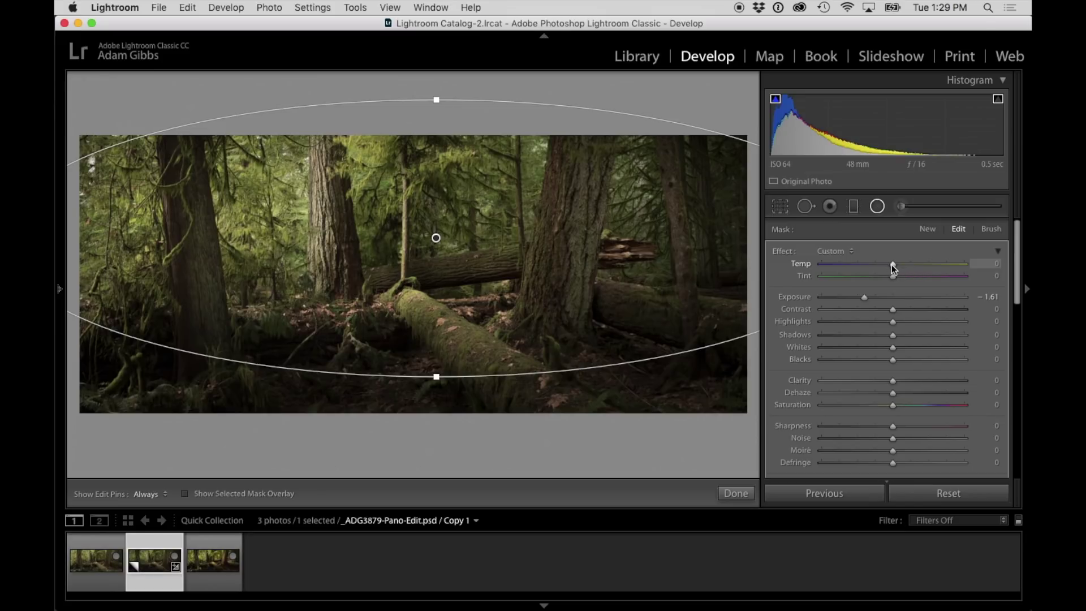
- Close the radial filter and make the photo's overall white balance temperature slightly warmer
click(879, 208)
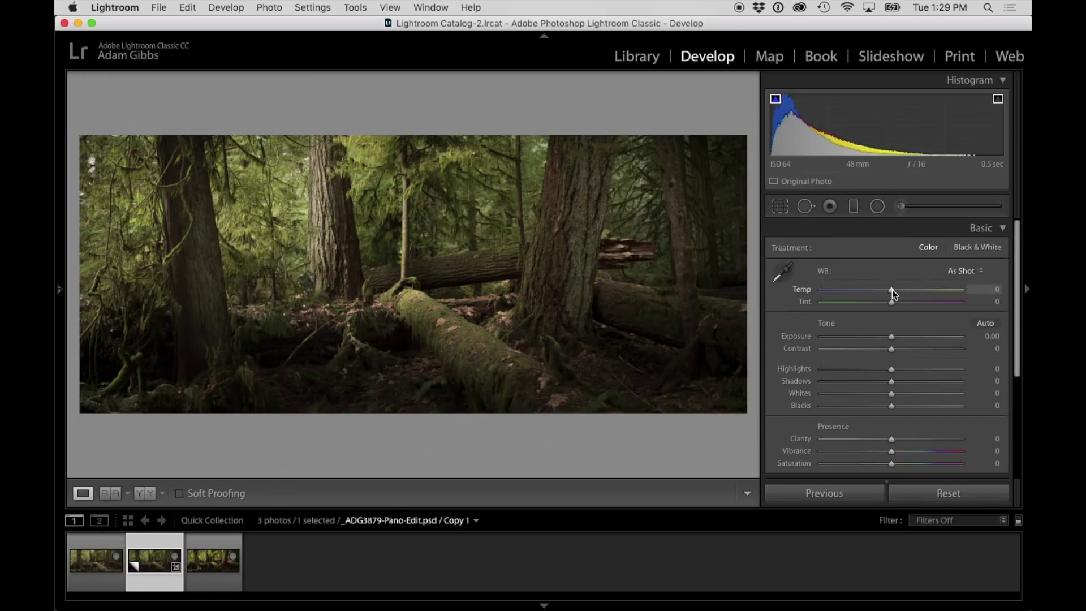
drag(891, 289, 894, 289)
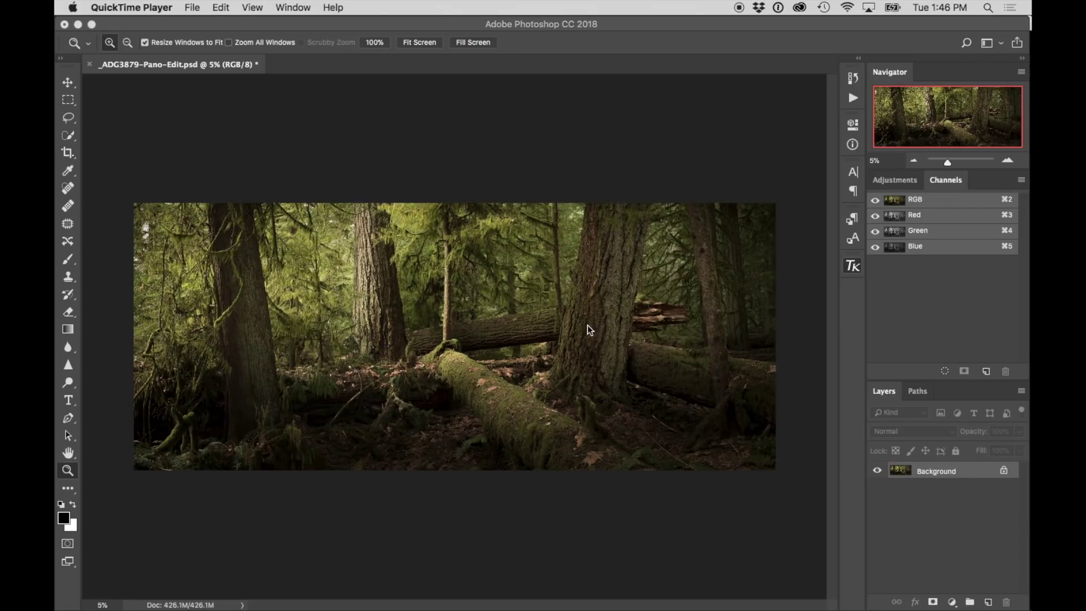
- In Photoshop, add a Dodge (white paint) layer above the forest image with TKActions
click(852, 266)
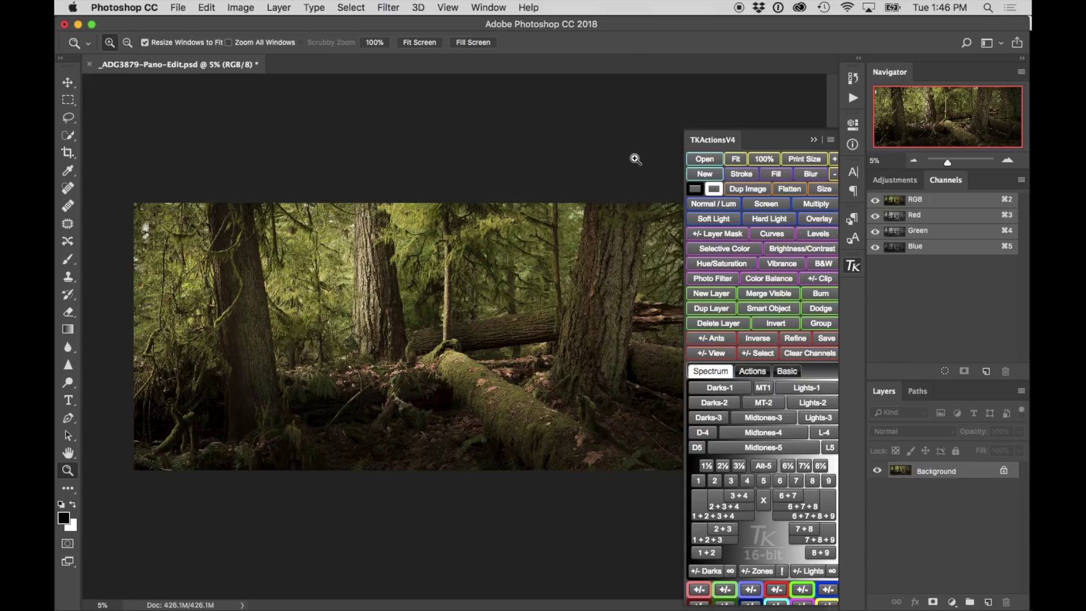
click(813, 308)
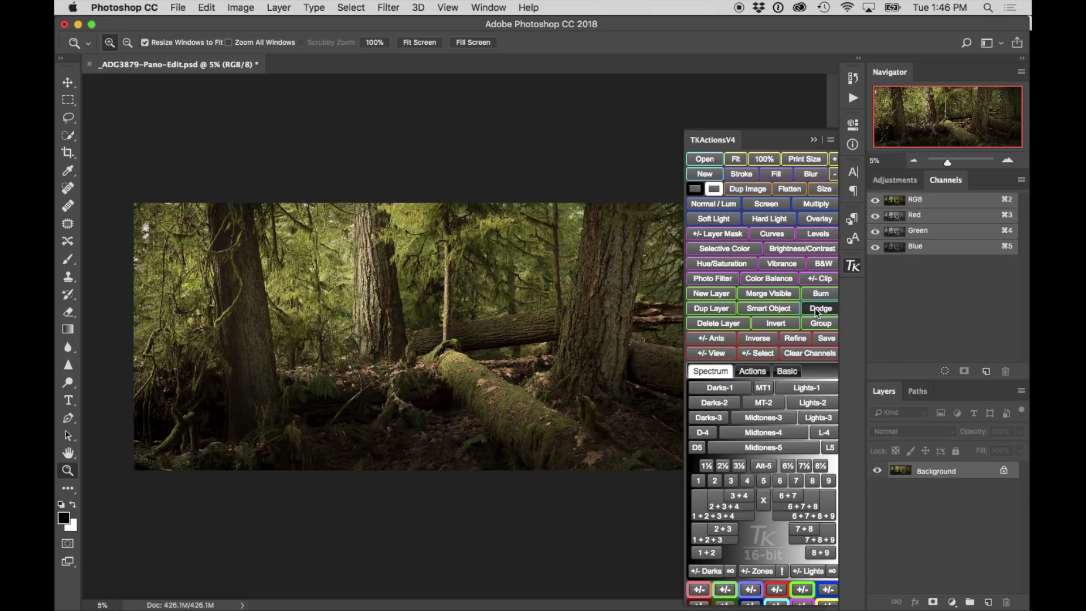
click(815, 141)
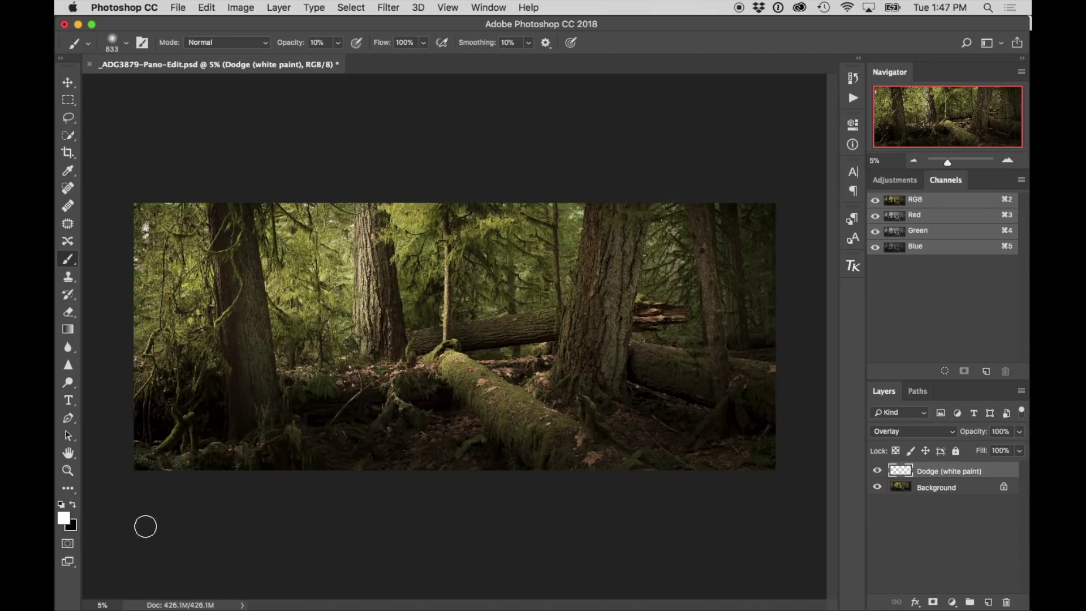
- Set the foreground colour to the warm cream fcf2e1 and return to the Brush tool
click(65, 519)
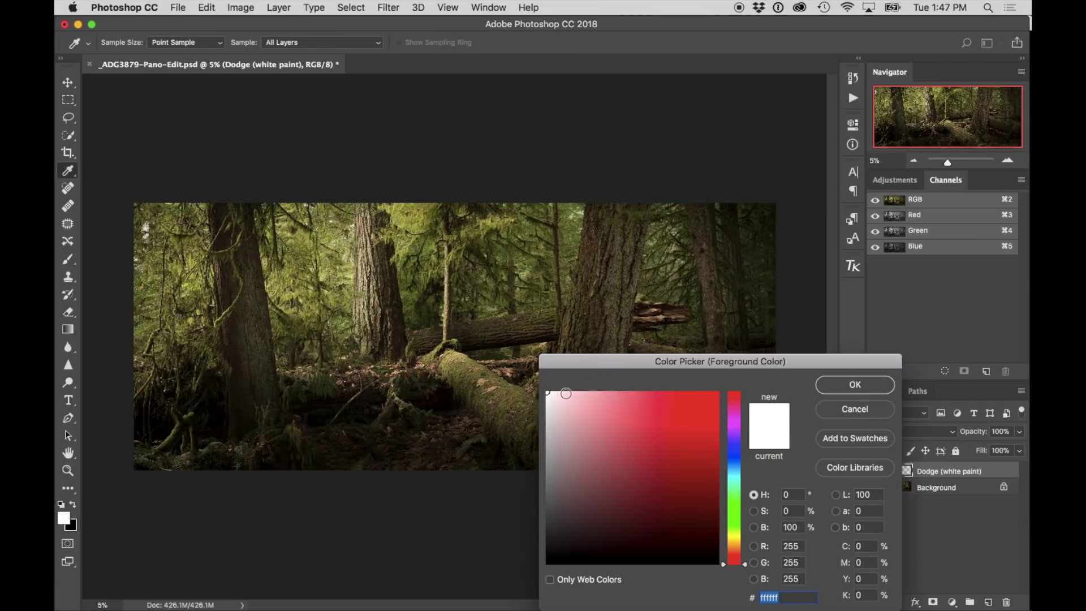
click(565, 392)
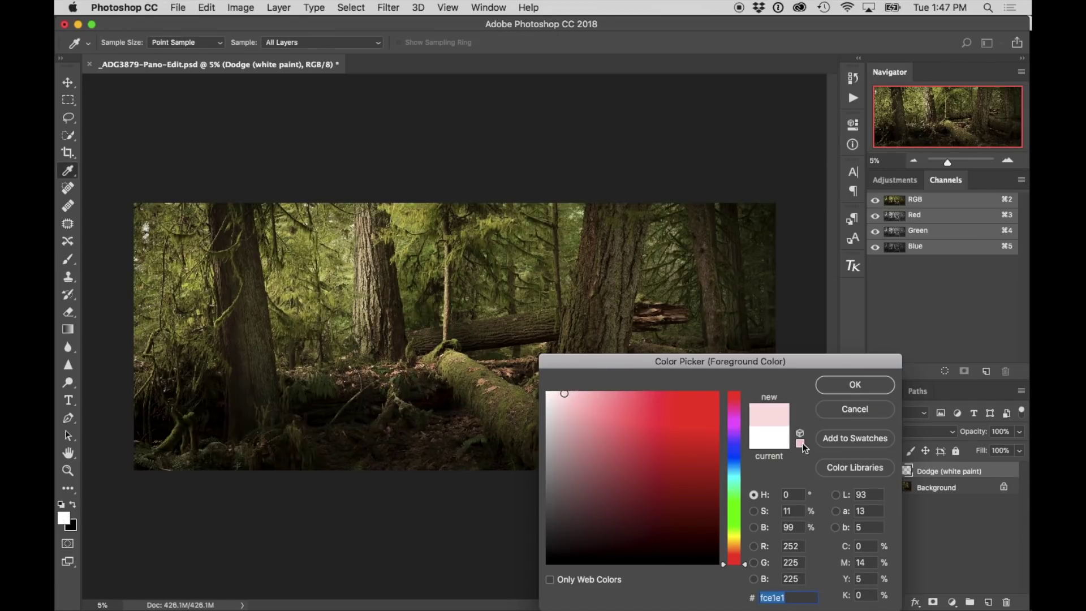
drag(746, 567, 745, 553)
drag(744, 551, 743, 548)
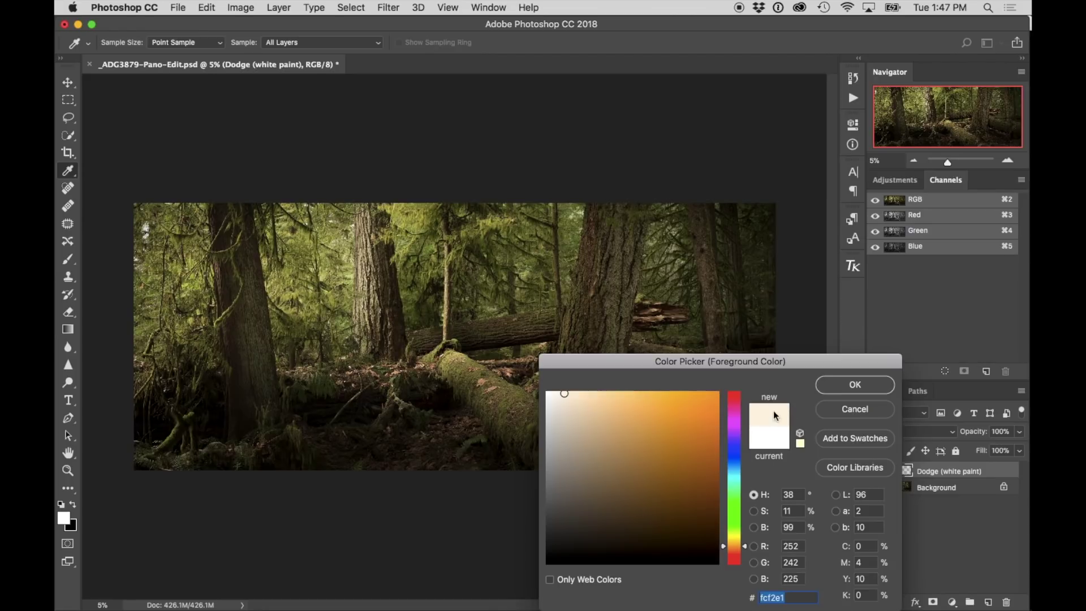
click(834, 386)
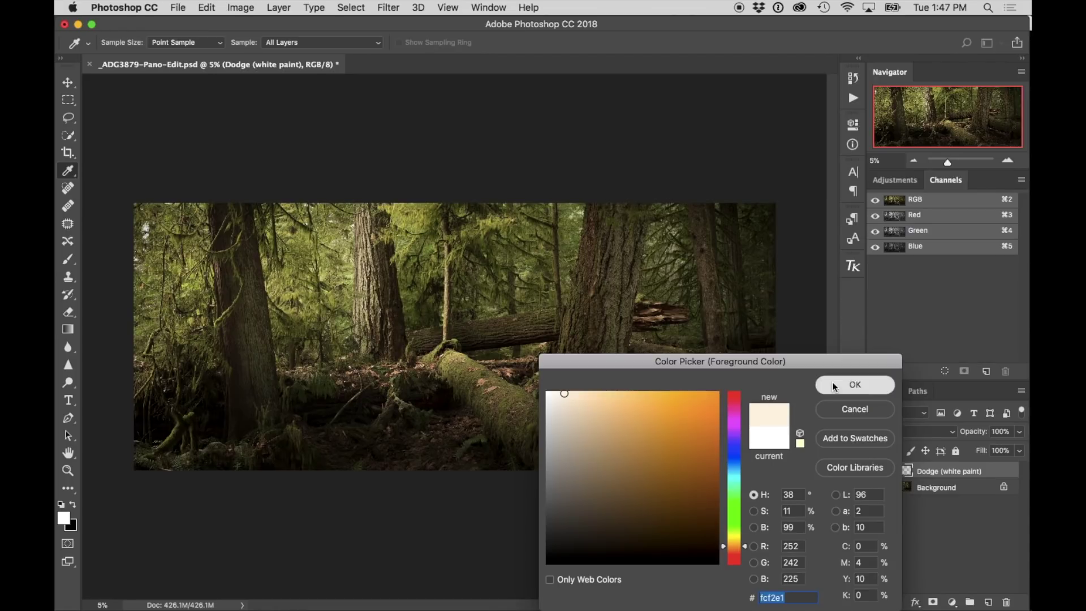
key(b)
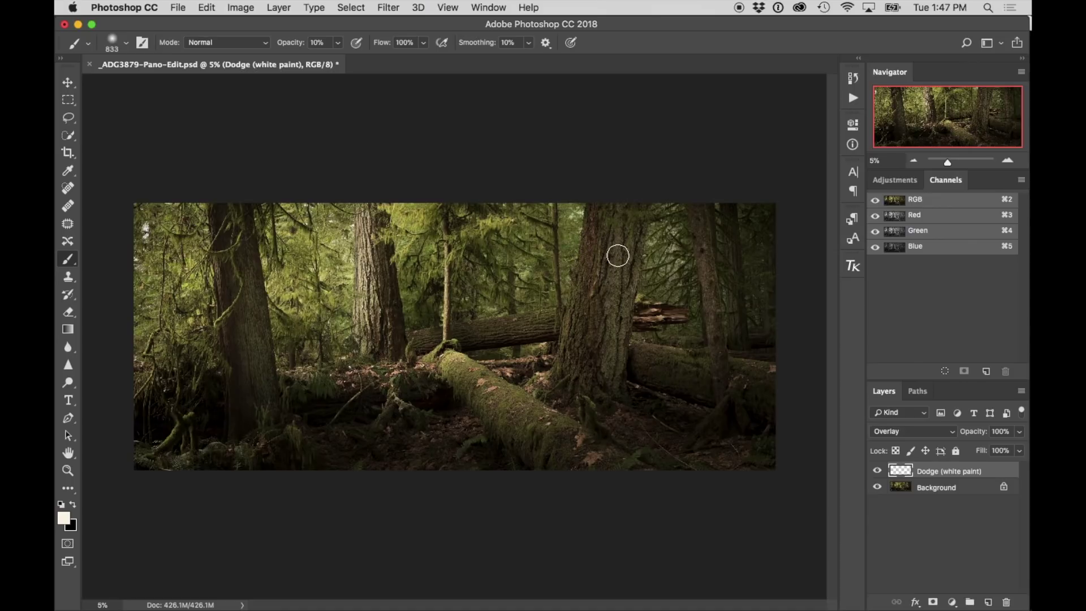
- Brighten the left side of the large right-hand tree trunk by painting on the dodge layer at 10% opacity
key(z)
click(599, 237)
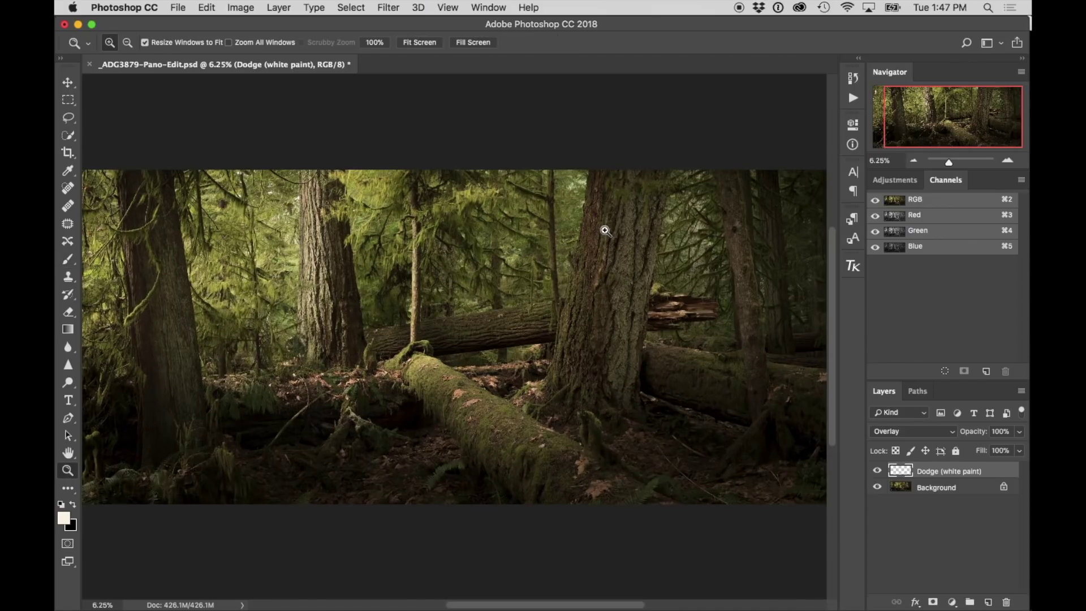
click(624, 197)
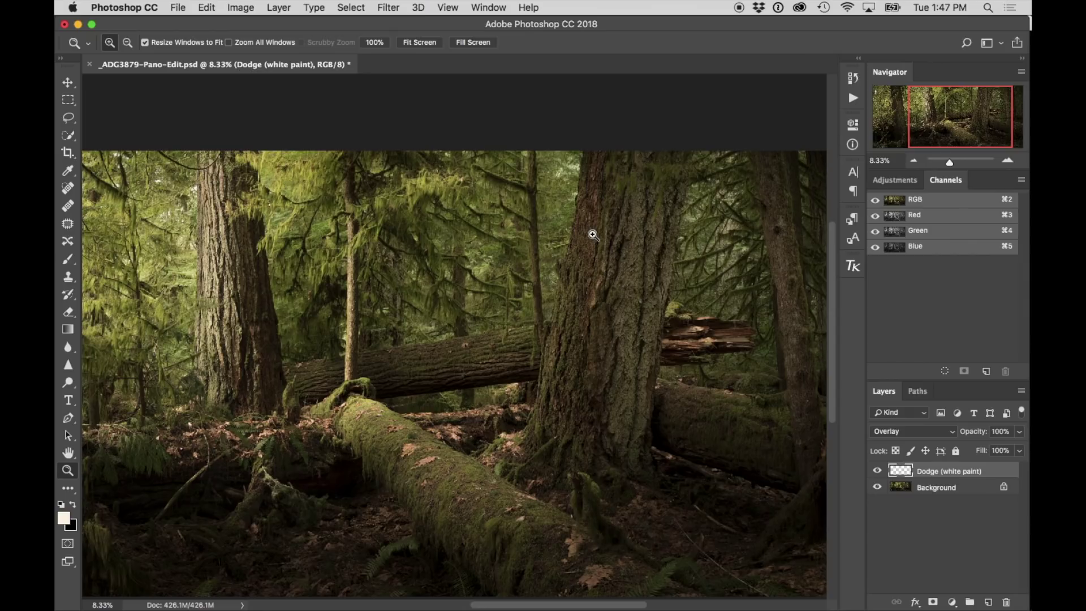
key(b)
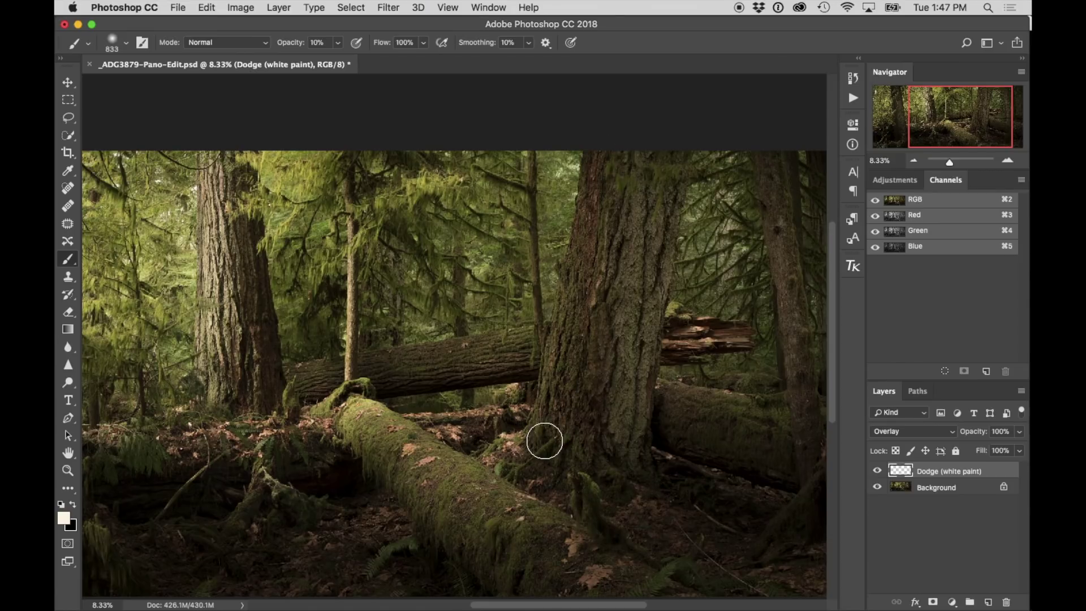
mouse_move(547, 441)
mouse_down()
mouse_move(605, 175)
mouse_move(548, 431)
mouse_move(594, 333)
mouse_move(615, 154)
mouse_up()
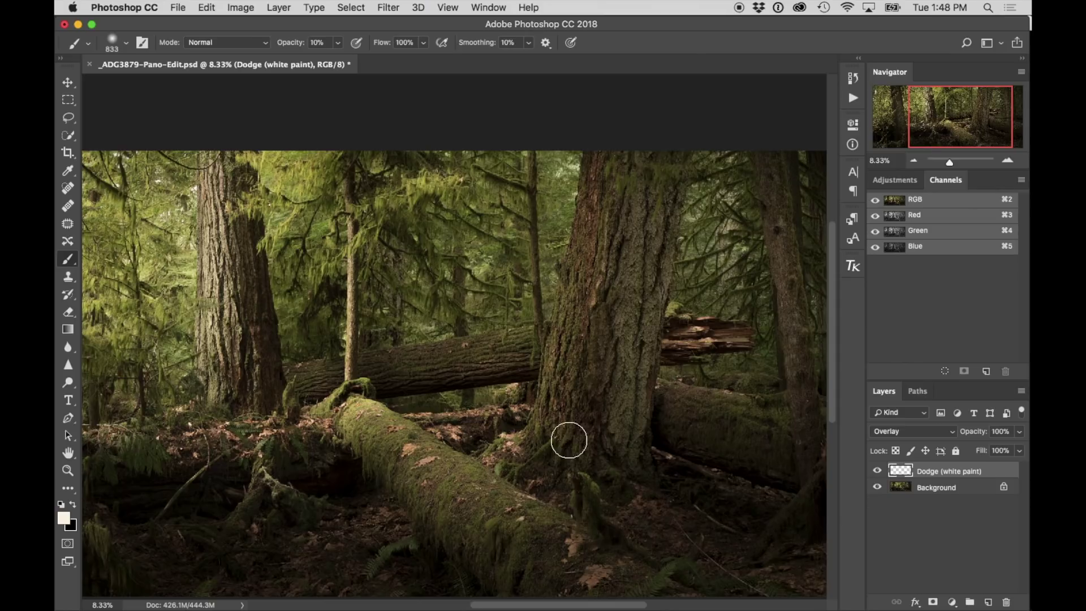
mouse_move(567, 450)
mouse_down()
mouse_move(569, 389)
mouse_move(610, 253)
mouse_move(563, 422)
mouse_move(601, 185)
mouse_move(585, 339)
mouse_move(553, 430)
mouse_move(607, 178)
mouse_move(606, 297)
mouse_move(581, 386)
mouse_move(543, 324)
mouse_move(496, 455)
mouse_move(573, 356)
mouse_move(579, 280)
mouse_up()
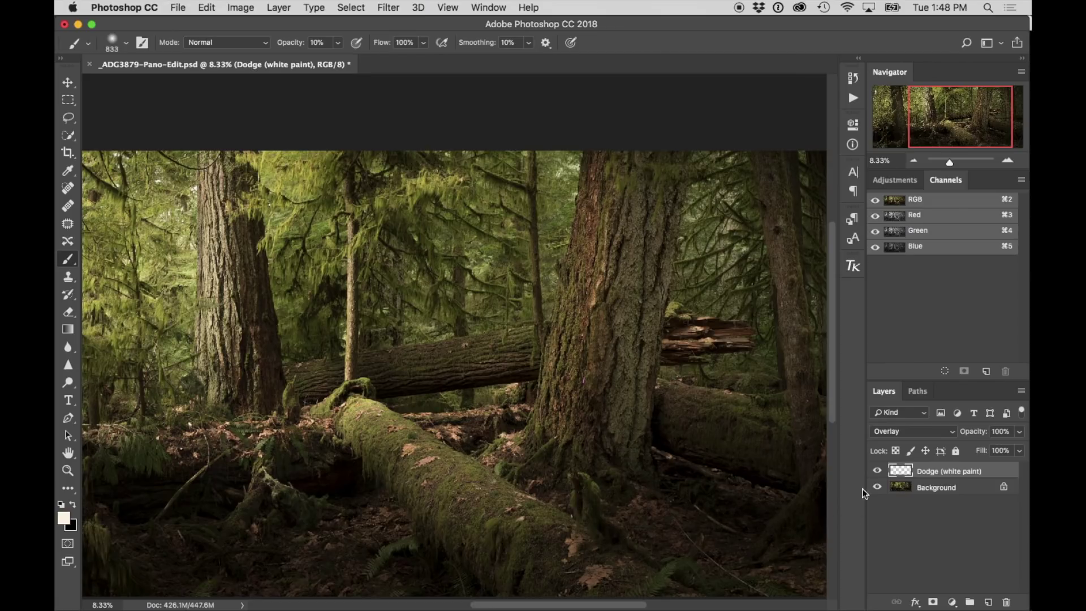
- Compare the tree trunk with and without the dodge layer
click(877, 472)
click(877, 472)
click(877, 472)
click(876, 472)
- Add a Burn (black paint) layer with TKActions and darken the large trunk's right side with the brush at 10% opacity
click(854, 267)
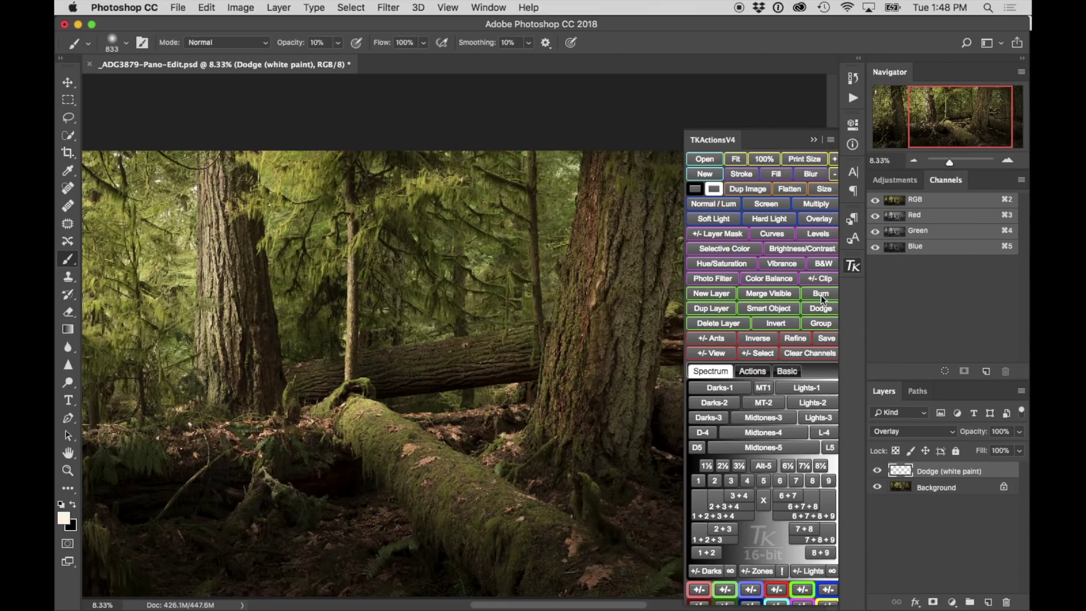
click(819, 293)
click(812, 140)
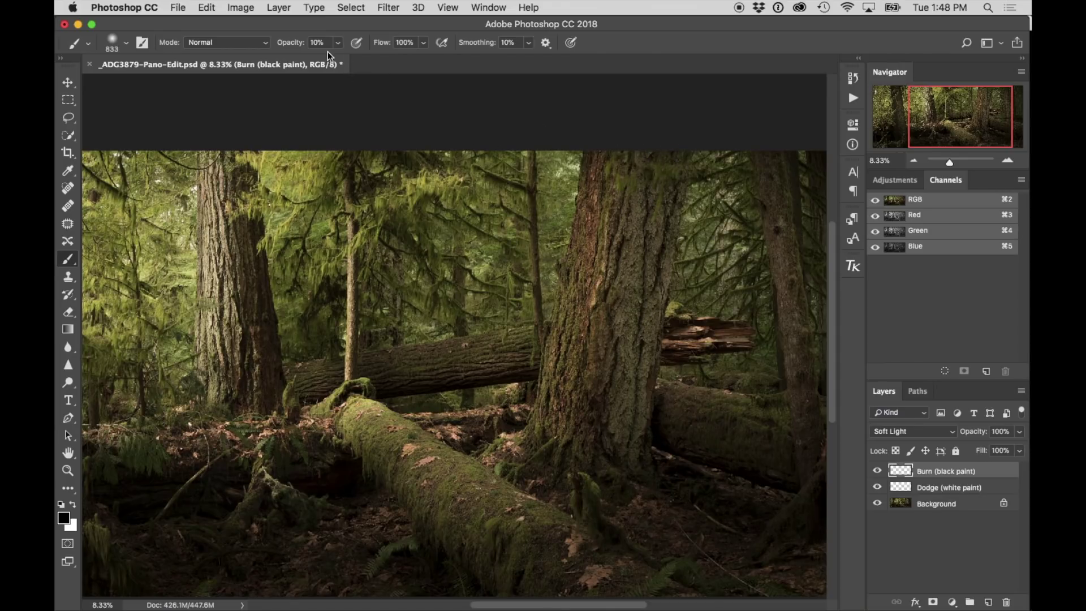
drag(621, 453, 622, 447)
mouse_move(665, 154)
mouse_down()
mouse_move(608, 401)
mouse_move(621, 444)
mouse_move(659, 157)
mouse_move(621, 310)
mouse_move(614, 411)
mouse_move(688, 252)
mouse_move(659, 147)
mouse_move(622, 378)
mouse_move(629, 448)
mouse_move(633, 337)
mouse_move(618, 317)
mouse_move(655, 225)
mouse_move(662, 155)
mouse_move(650, 164)
mouse_move(607, 461)
mouse_move(618, 453)
mouse_move(639, 465)
mouse_up()
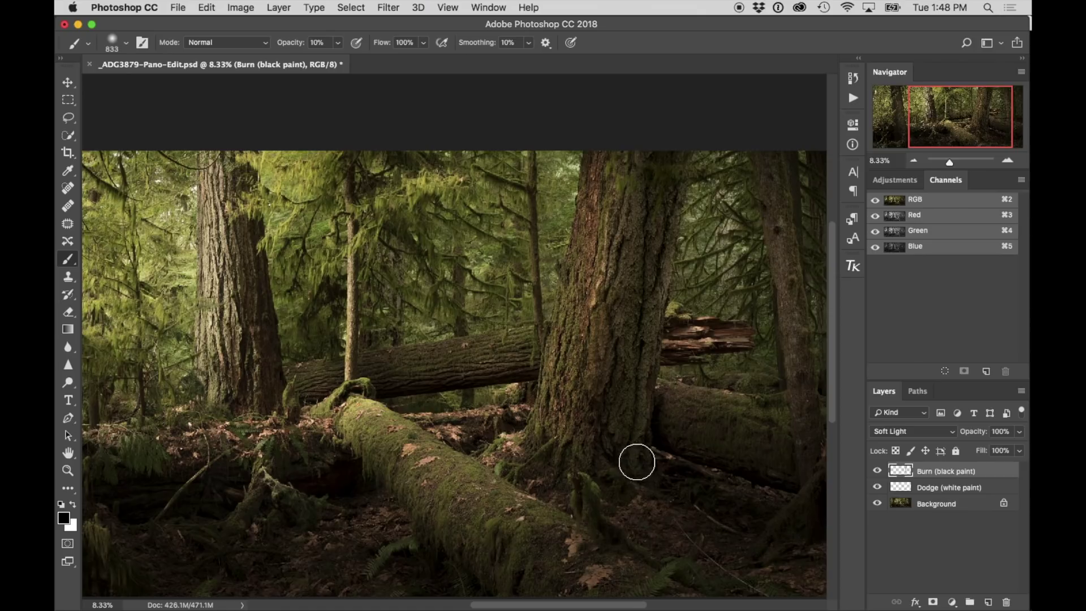
- Compare the trunk's light and shadow with the burn and dodge layers shown and hidden
click(876, 471)
click(875, 470)
click(876, 471)
click(876, 471)
click(875, 472)
click(876, 472)
click(876, 472)
click(876, 471)
click(876, 471)
click(877, 487)
click(877, 487)
key(z)
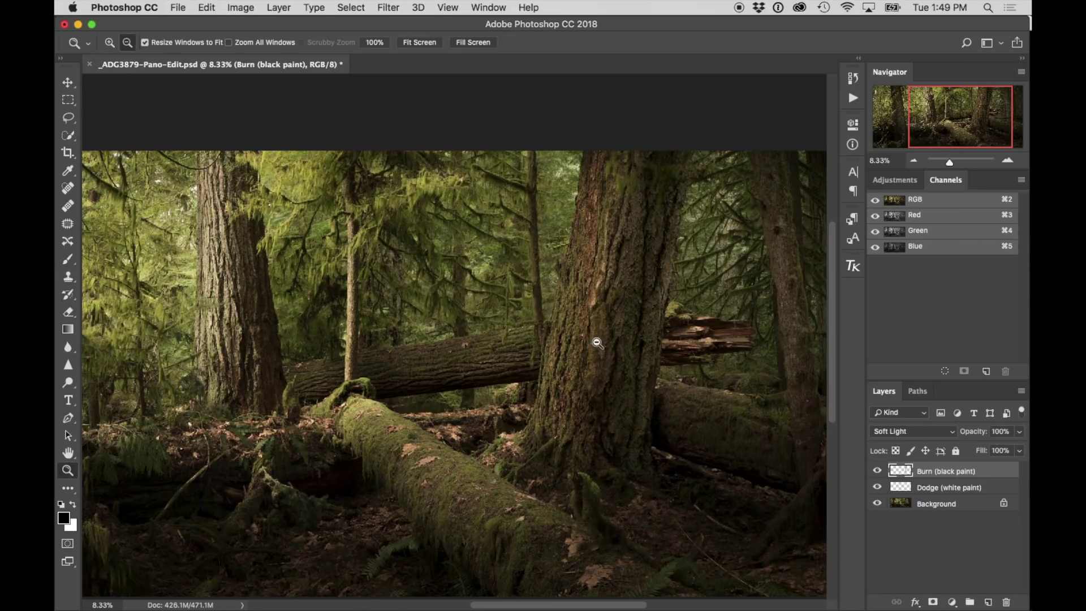
- Compare the whole panorama with the burn layer and then the dodge layer shown and hidden
alt+click(597, 343)
click(573, 359)
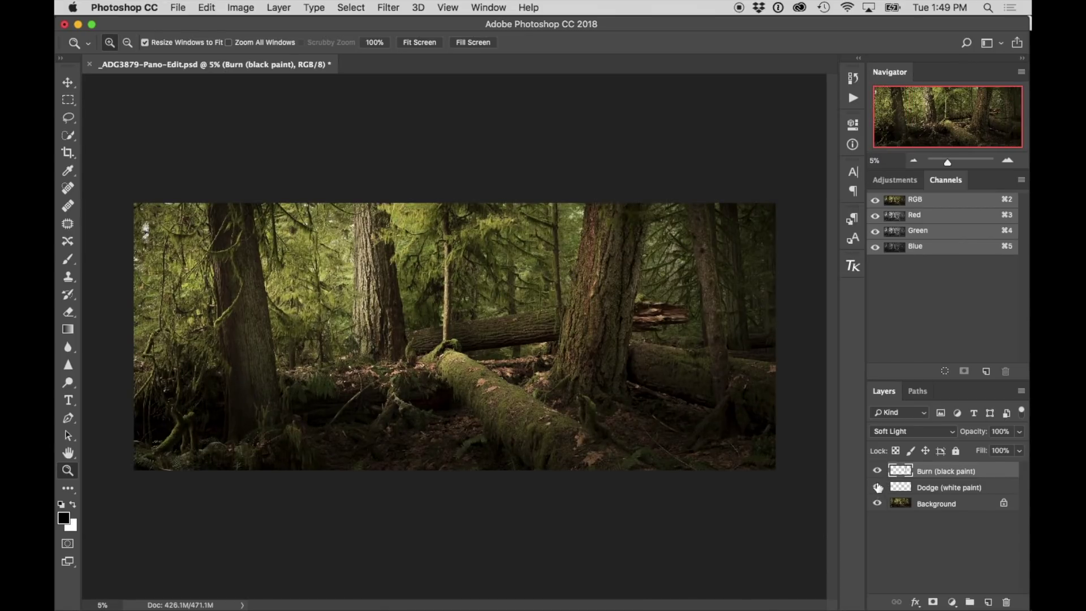
click(877, 472)
click(877, 472)
click(877, 487)
click(877, 487)
- Compare the large trunk close up with the burn layer shown and hidden
click(651, 249)
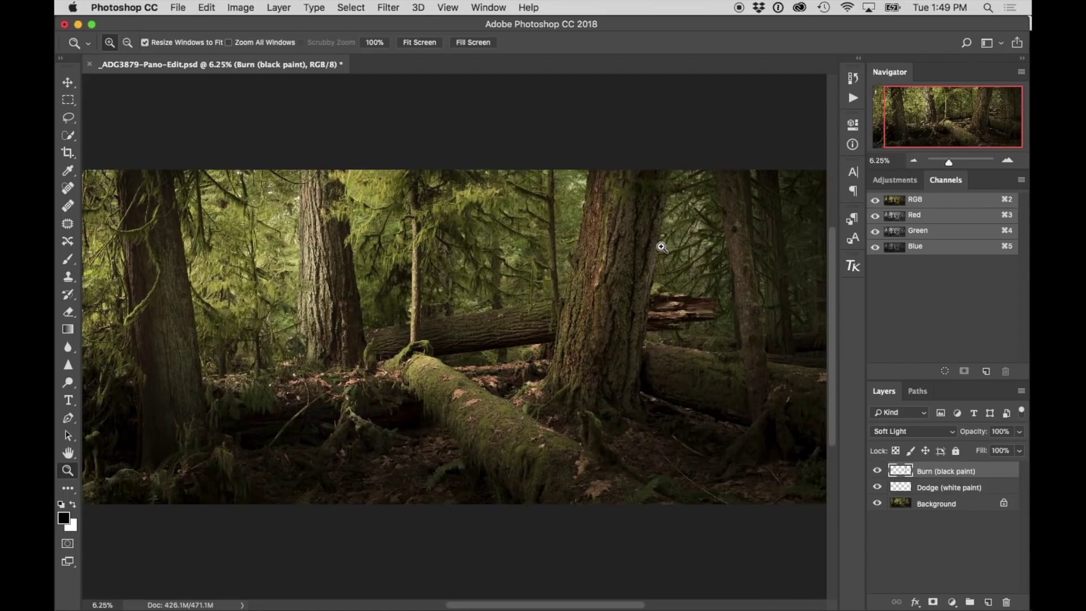
click(660, 245)
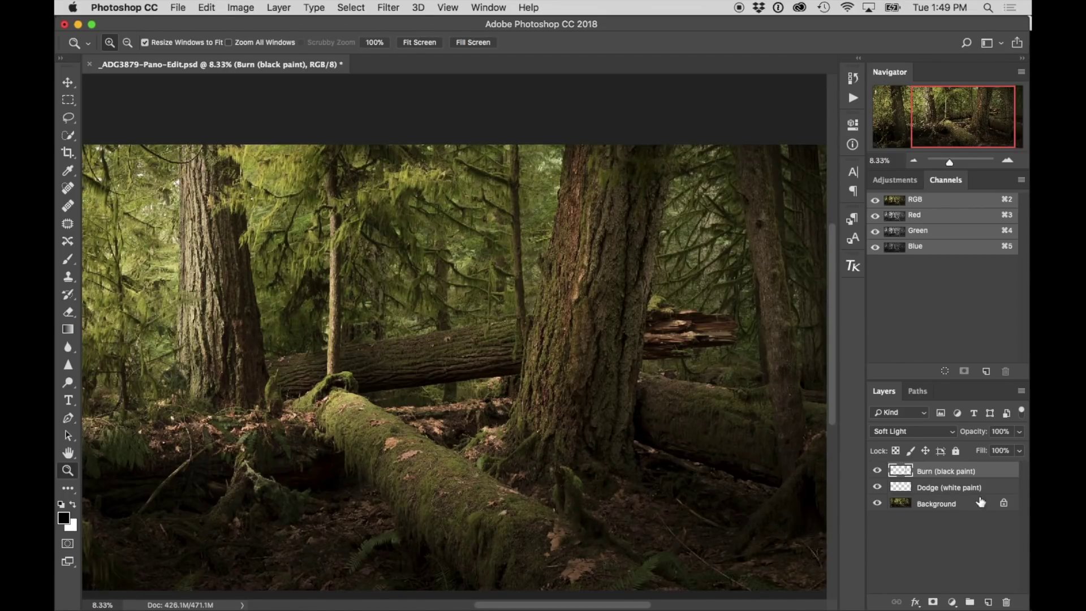
click(876, 471)
click(877, 471)
click(877, 471)
click(877, 471)
- Darken the right side of the large trunk further by painting black on the burn layer at 10% opacity
key(b)
drag(621, 265, 619, 264)
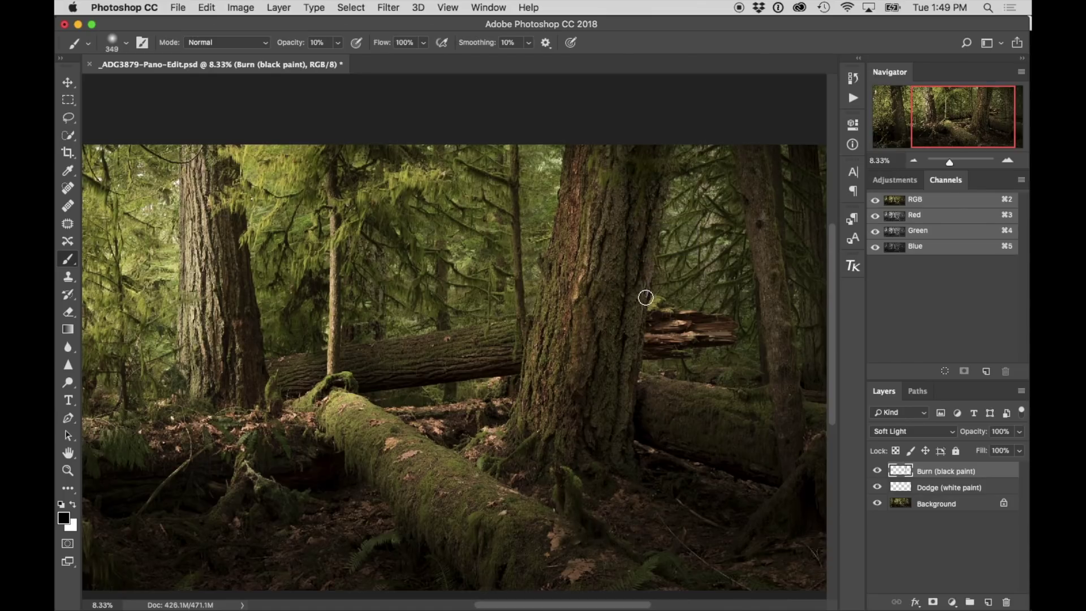
drag(647, 282, 640, 303)
drag(637, 361, 647, 271)
drag(665, 171, 624, 419)
drag(626, 359, 660, 193)
drag(652, 245, 635, 435)
mouse_move(641, 317)
mouse_down()
mouse_move(627, 438)
mouse_move(647, 284)
mouse_up()
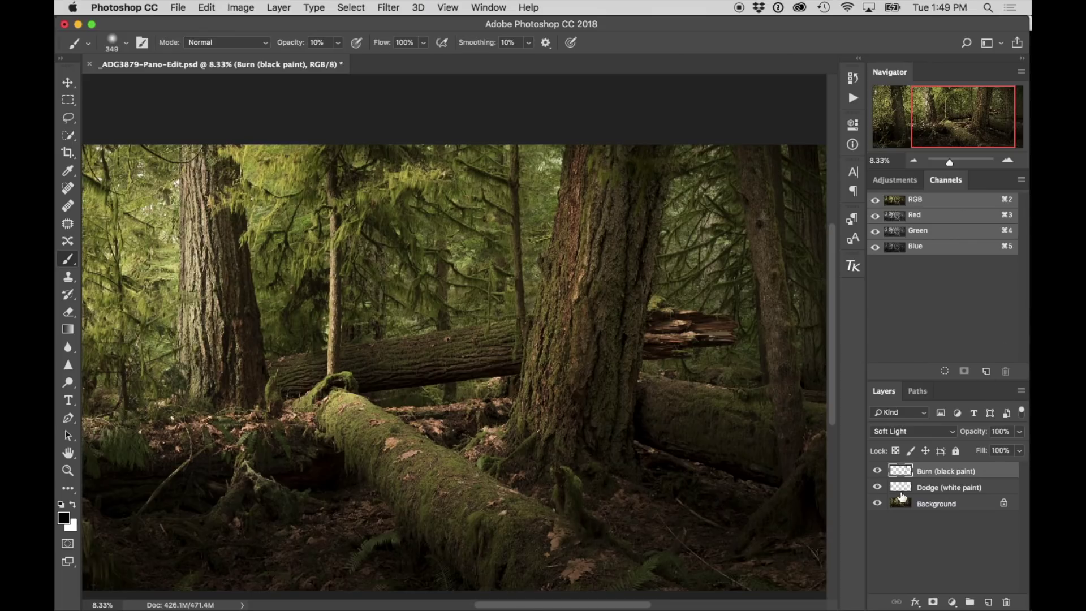
- Paint white on the dodge layer at 10% opacity to brighten the large trunk, the mossy log and the second trunk's lit side
click(903, 490)
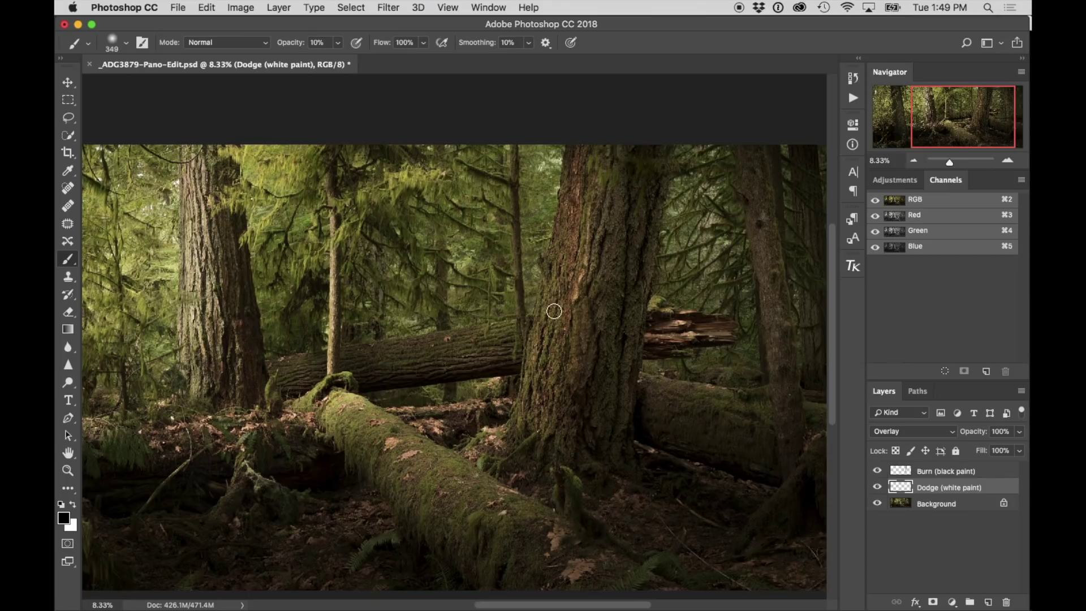
click(73, 504)
mouse_move(567, 313)
mouse_down()
mouse_move(551, 335)
mouse_move(570, 200)
mouse_move(573, 289)
mouse_move(549, 396)
mouse_move(536, 392)
mouse_move(535, 411)
mouse_move(589, 215)
mouse_move(580, 180)
mouse_move(534, 422)
mouse_move(558, 318)
mouse_move(555, 430)
mouse_move(546, 454)
mouse_move(524, 460)
mouse_move(573, 395)
mouse_move(603, 493)
mouse_up()
mouse_move(362, 421)
mouse_down()
mouse_move(348, 403)
mouse_move(360, 424)
mouse_up()
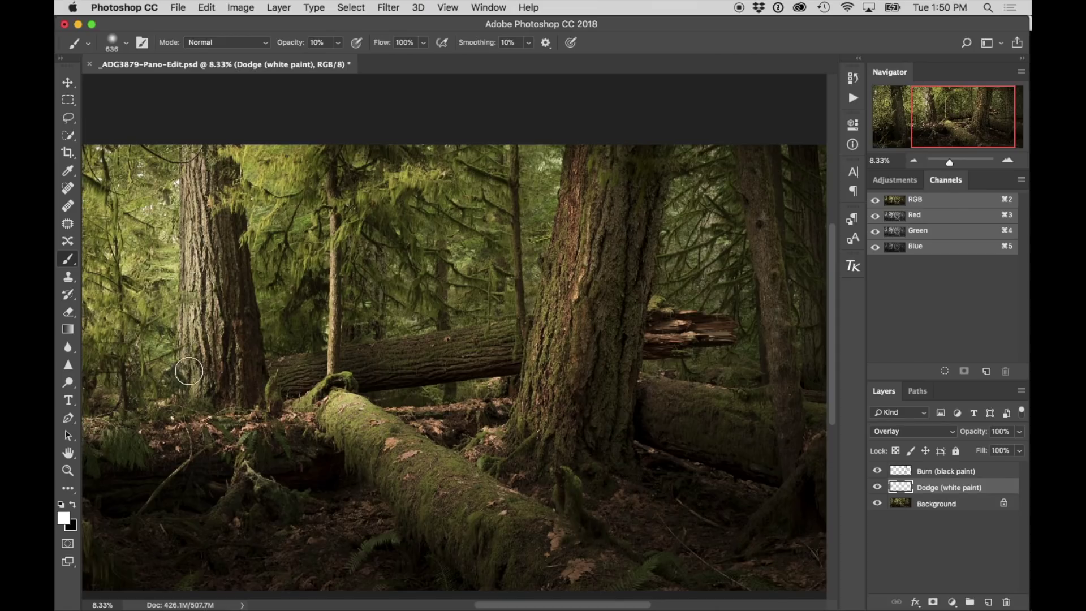
drag(199, 247, 199, 281)
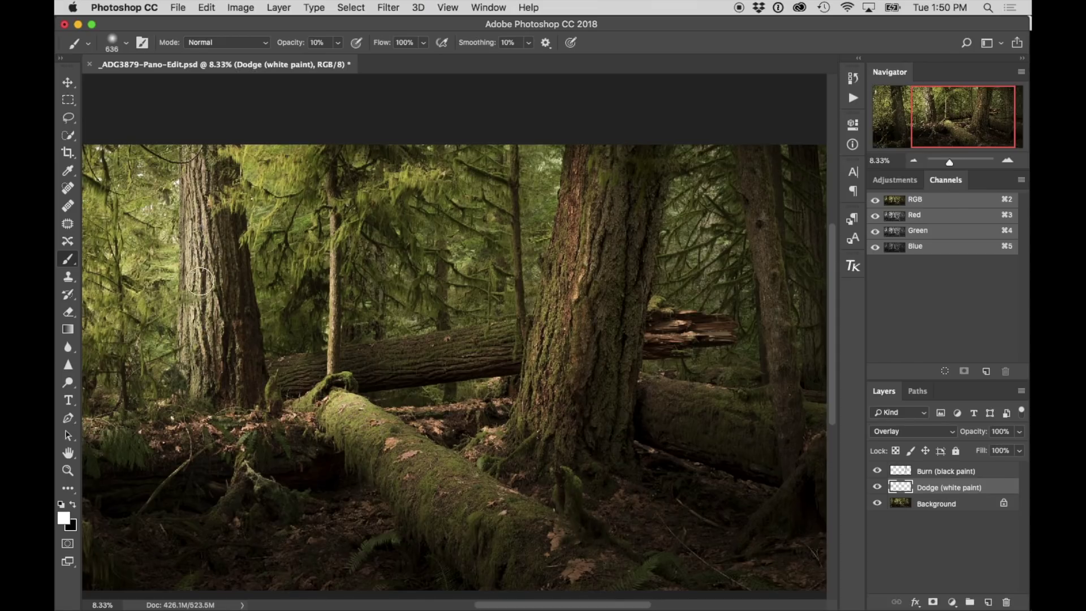
- Brighten the background foliage and the fallen logs on the dodge layer with a larger brush at 10% opacity
mouse_move(403, 240)
mouse_down()
mouse_move(431, 245)
mouse_move(414, 248)
mouse_up()
mouse_move(408, 316)
mouse_down()
mouse_move(439, 332)
mouse_move(384, 321)
mouse_up()
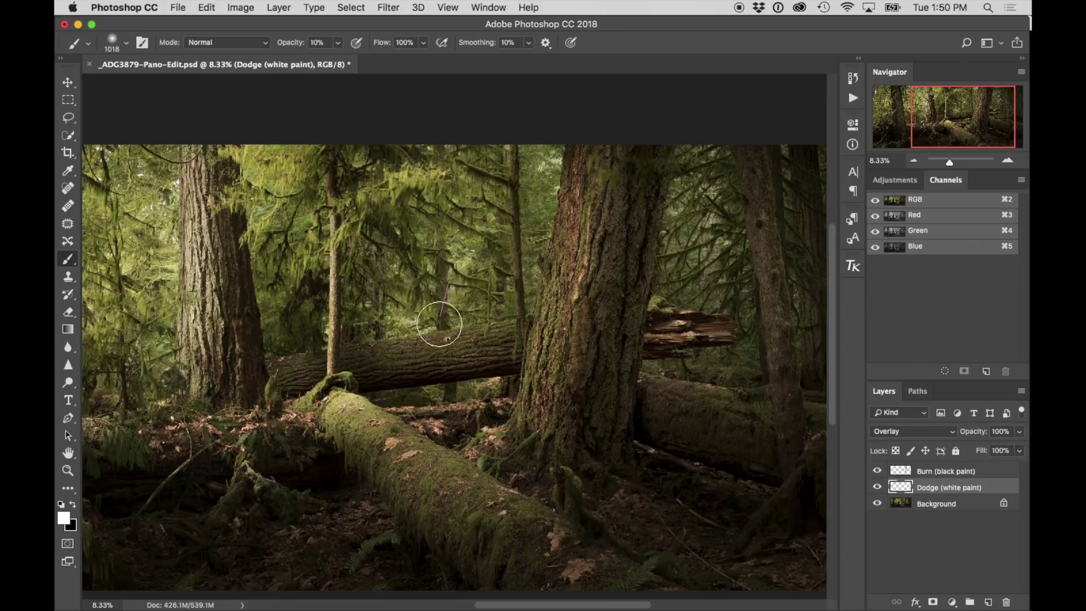
mouse_move(403, 337)
mouse_down()
mouse_move(363, 330)
mouse_move(431, 343)
mouse_move(451, 335)
mouse_move(376, 339)
mouse_move(471, 326)
mouse_move(464, 336)
mouse_move(387, 338)
mouse_move(461, 339)
mouse_move(401, 344)
mouse_up()
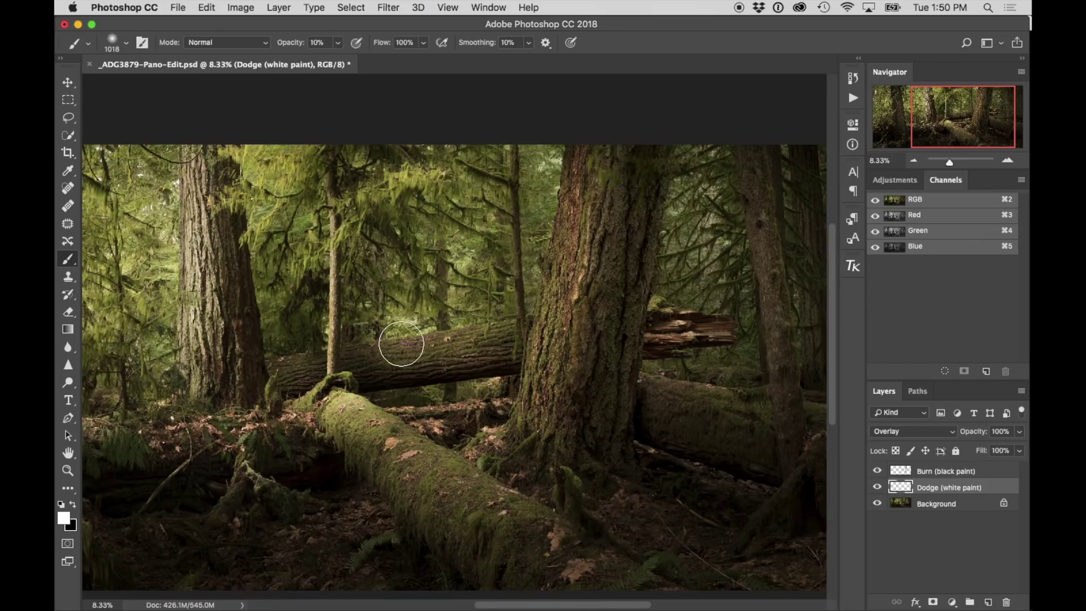
mouse_move(697, 325)
mouse_down()
mouse_move(667, 358)
mouse_move(673, 384)
mouse_move(725, 381)
mouse_move(665, 373)
mouse_move(733, 375)
mouse_move(661, 372)
mouse_move(742, 386)
mouse_move(664, 371)
mouse_move(726, 386)
mouse_move(638, 388)
mouse_move(717, 398)
mouse_move(734, 387)
mouse_move(664, 383)
mouse_move(704, 395)
mouse_move(689, 384)
mouse_move(729, 381)
mouse_move(685, 387)
mouse_move(758, 366)
mouse_move(706, 370)
mouse_move(713, 346)
mouse_move(679, 272)
mouse_move(682, 297)
mouse_move(699, 243)
mouse_move(695, 201)
mouse_move(689, 264)
mouse_move(697, 221)
mouse_move(707, 262)
mouse_up()
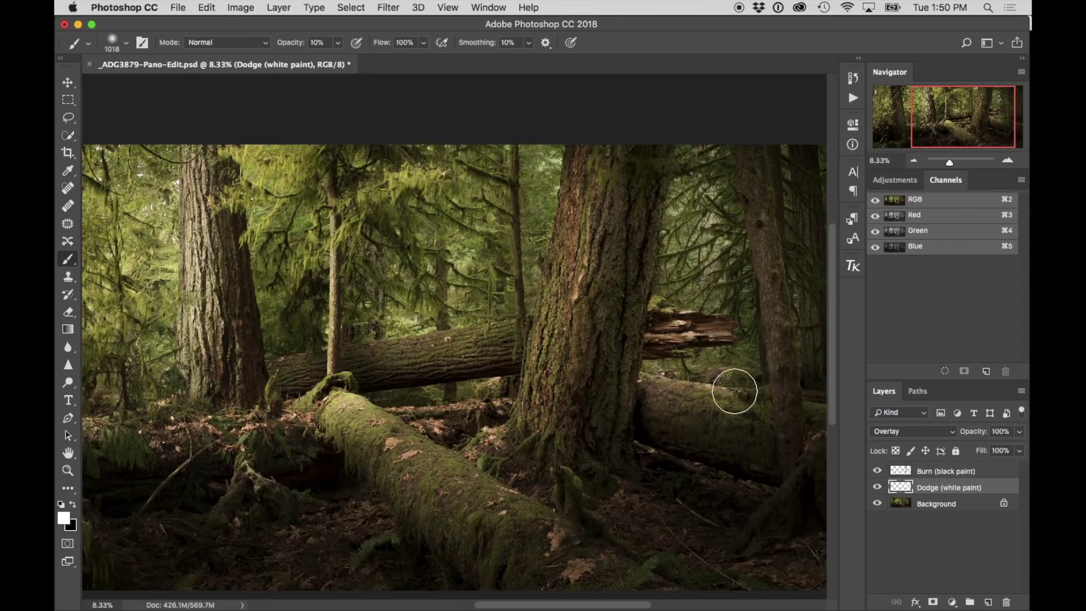
mouse_move(705, 401)
mouse_down()
mouse_move(658, 394)
mouse_move(743, 390)
mouse_move(659, 391)
mouse_up()
mouse_move(689, 184)
mouse_down()
mouse_move(684, 170)
mouse_move(689, 183)
mouse_up()
key(z)
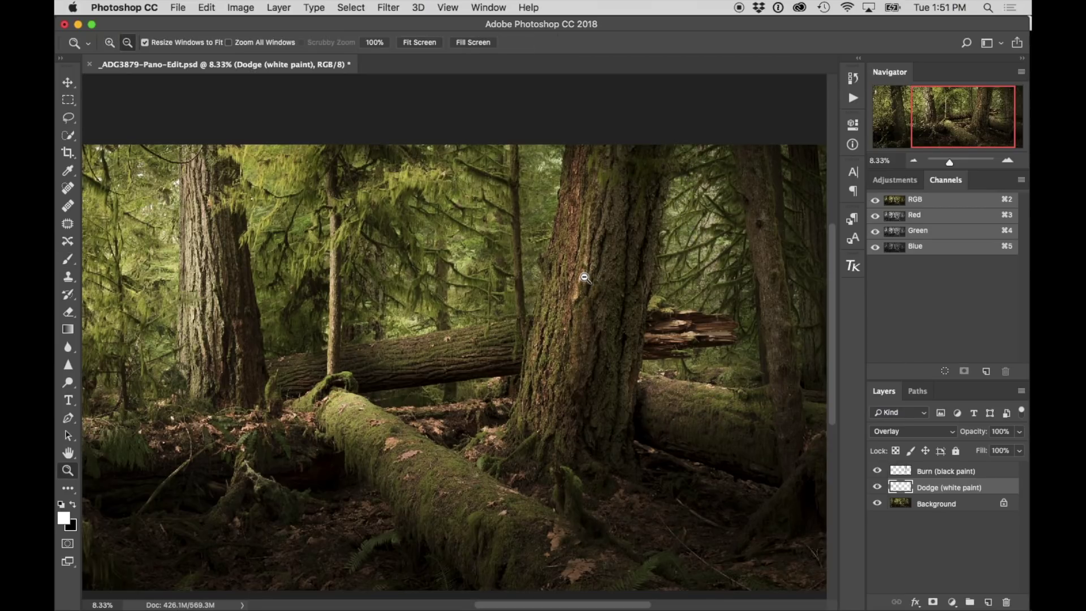
alt+click(584, 277)
alt+click(584, 277)
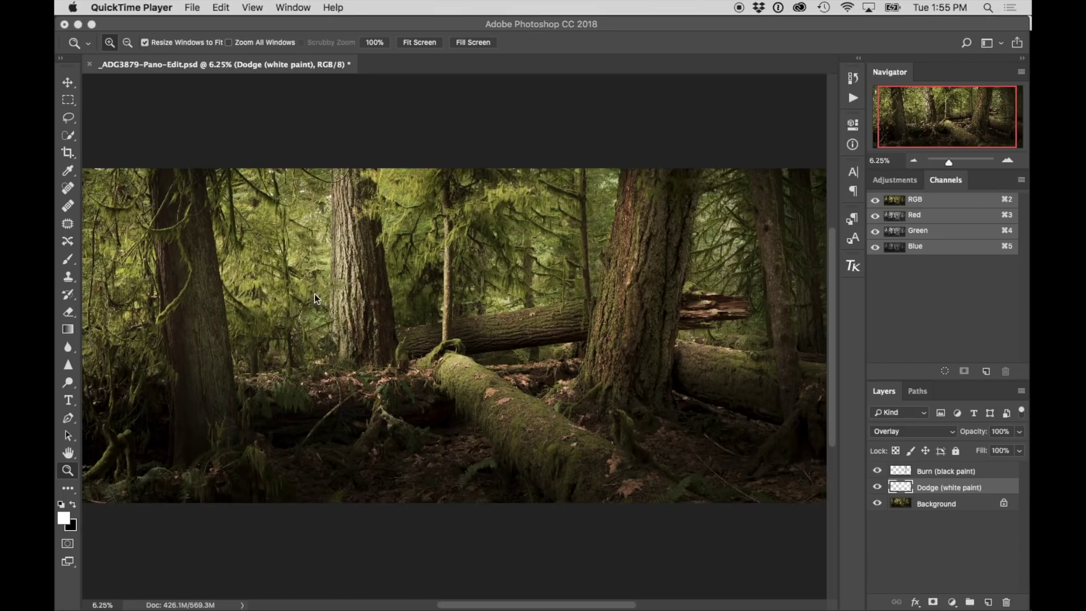
- Add a Curves adjustment layer above the dodge layer for the second tree trunk's shadow side
click(289, 286)
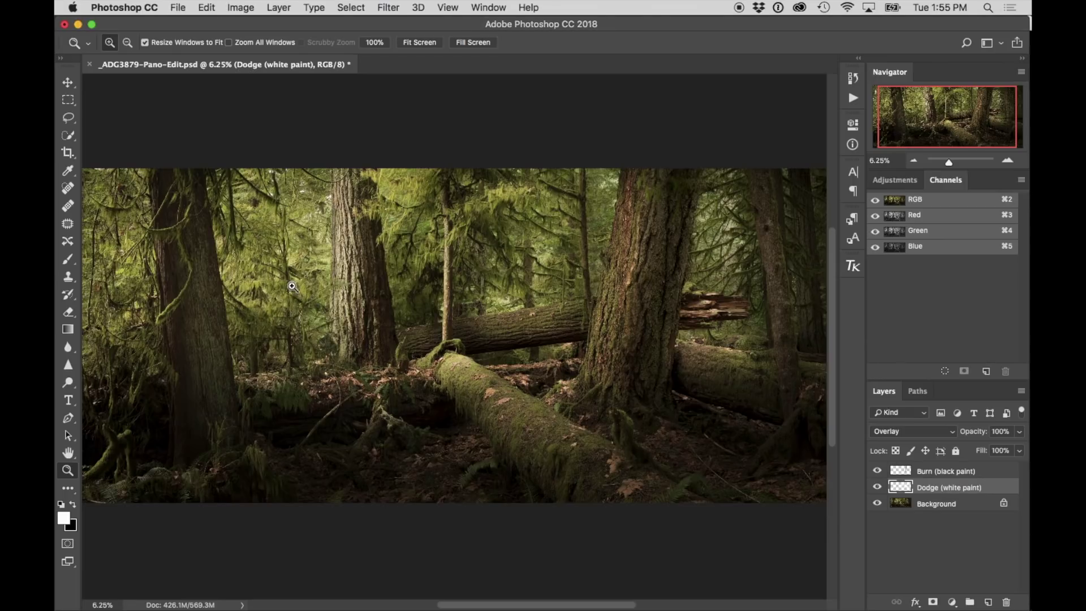
click(293, 285)
click(295, 286)
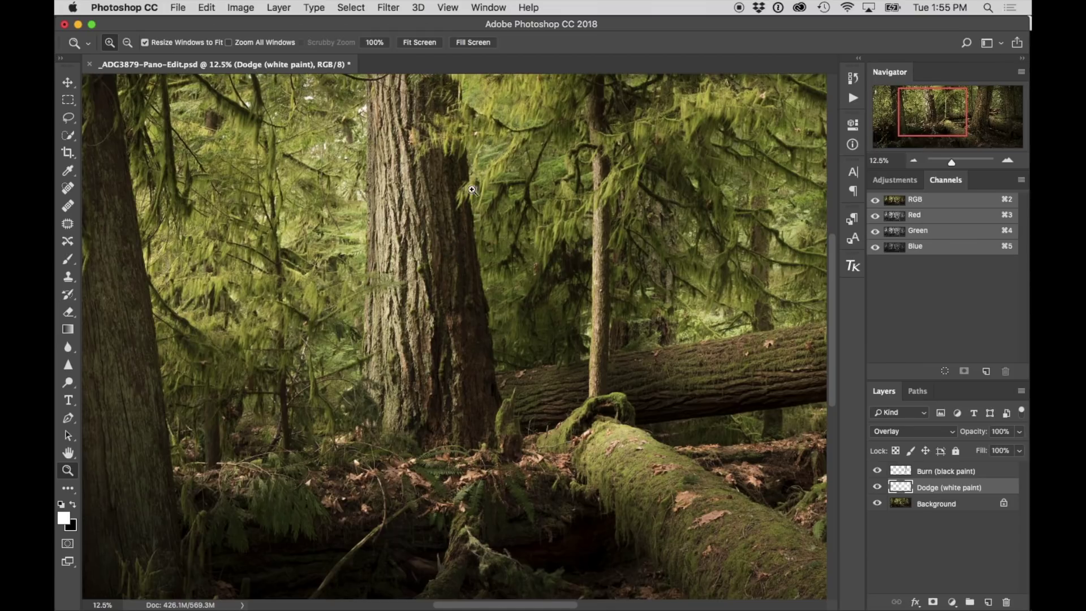
drag(453, 170, 448, 261)
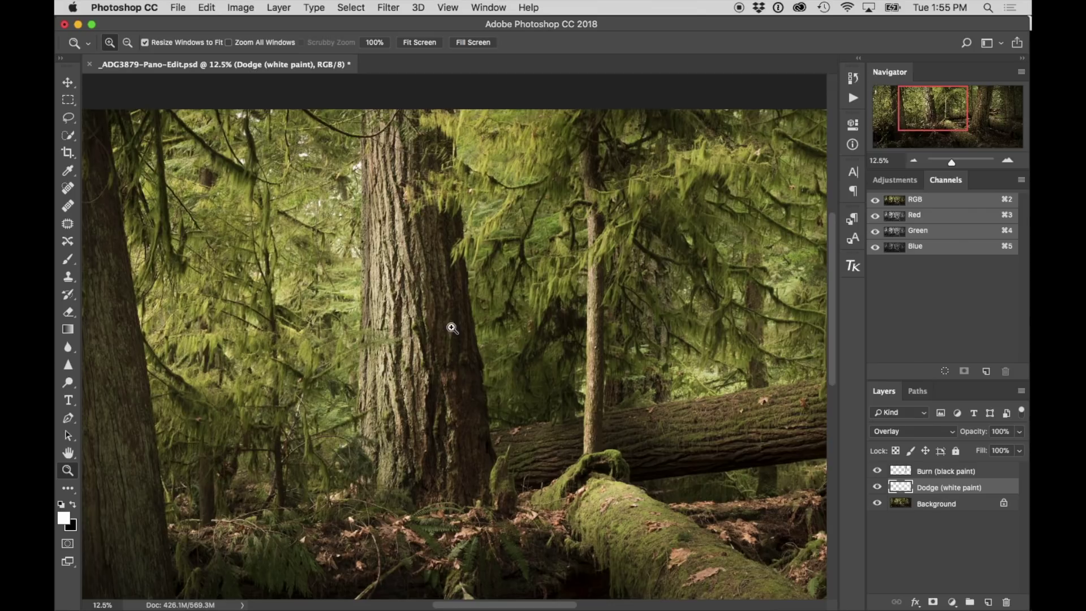
drag(417, 347, 376, 419)
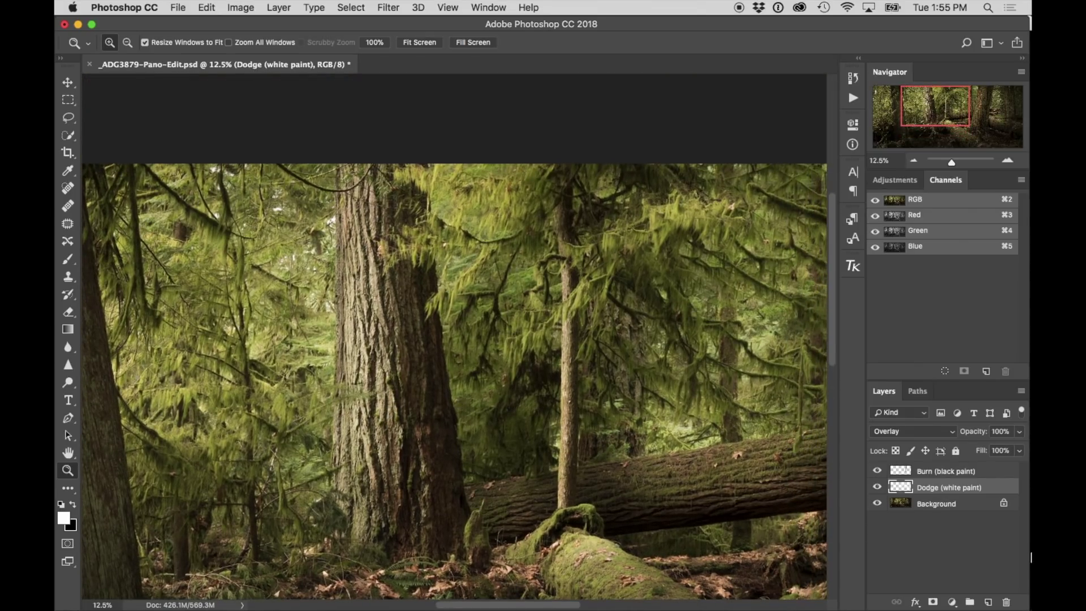
click(953, 602)
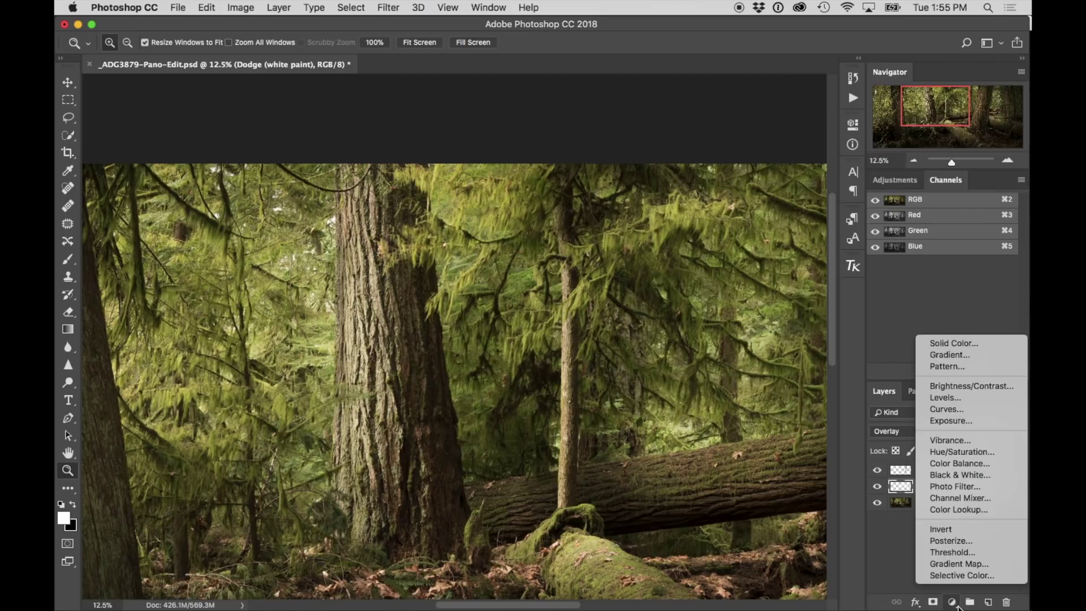
click(942, 409)
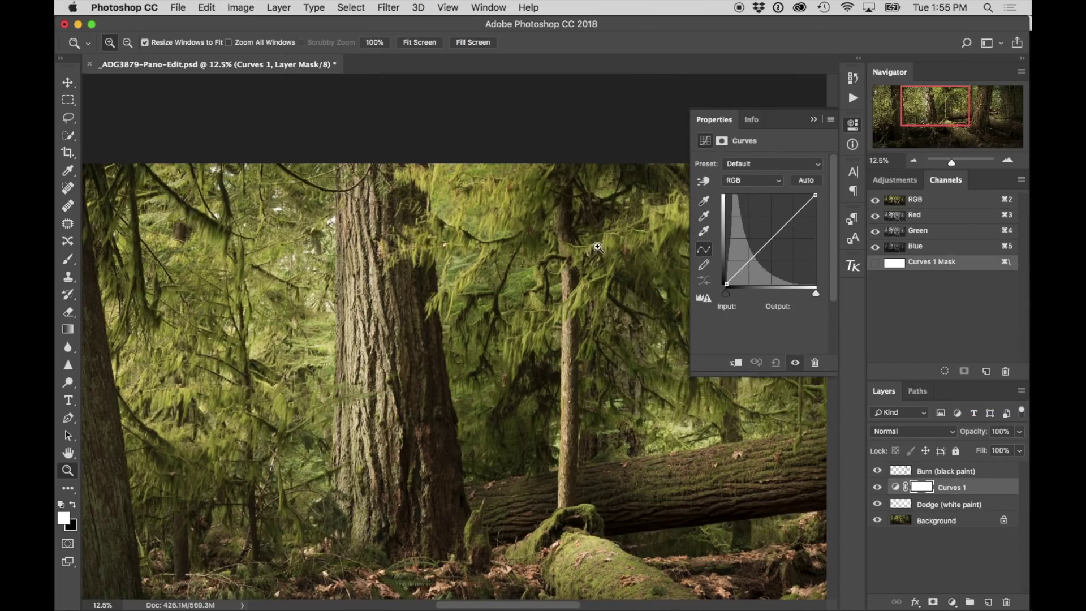
- With the on-image curve adjustment, anchor the foliage tones and darken the trunk's shadows to input 43, output 26
click(703, 185)
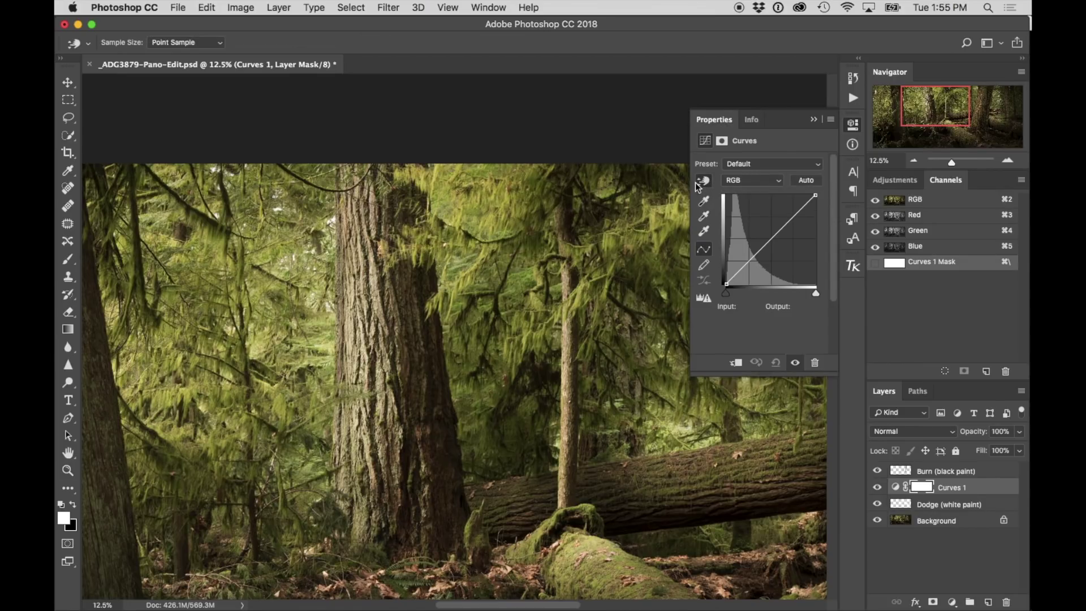
key(z)
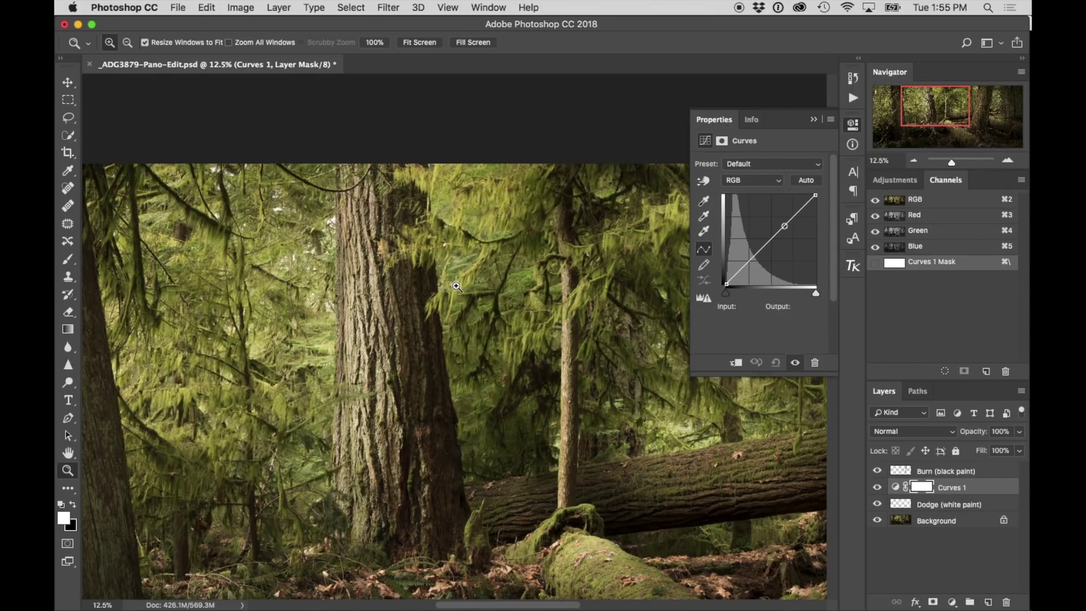
click(454, 289)
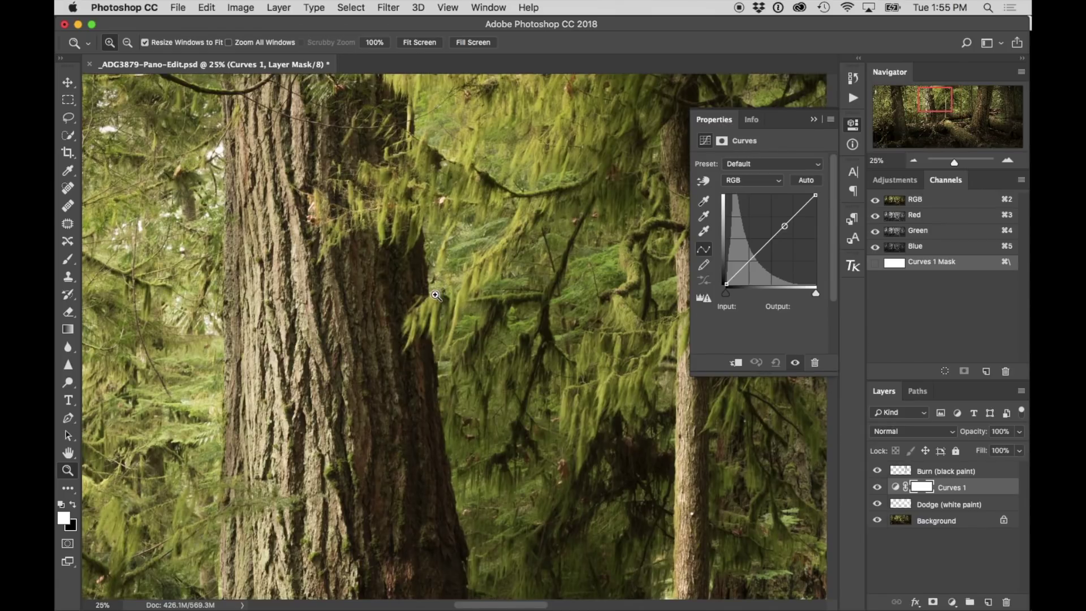
click(435, 295)
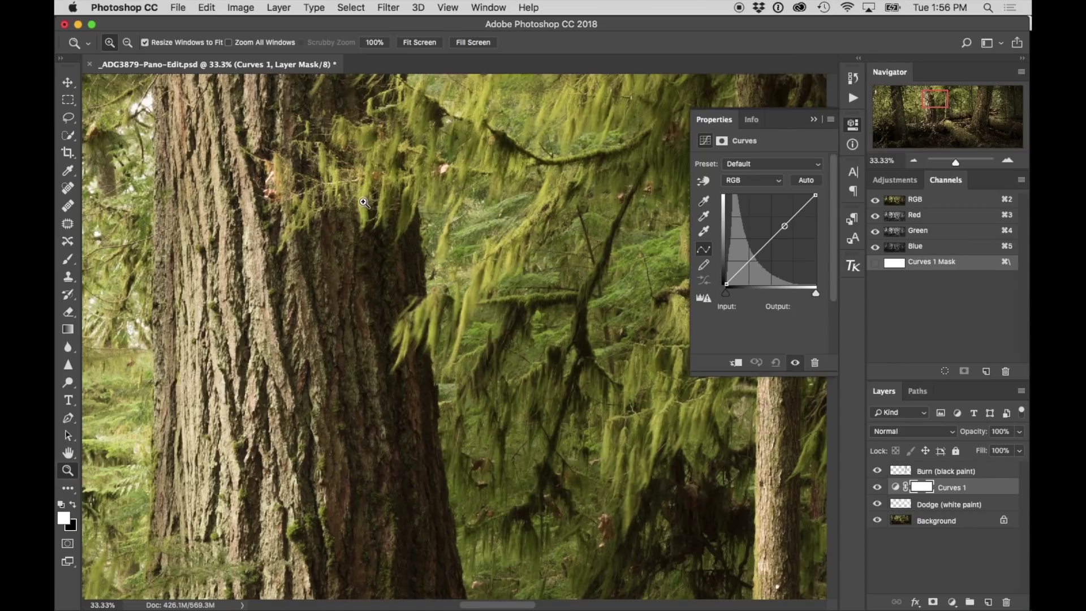
click(703, 182)
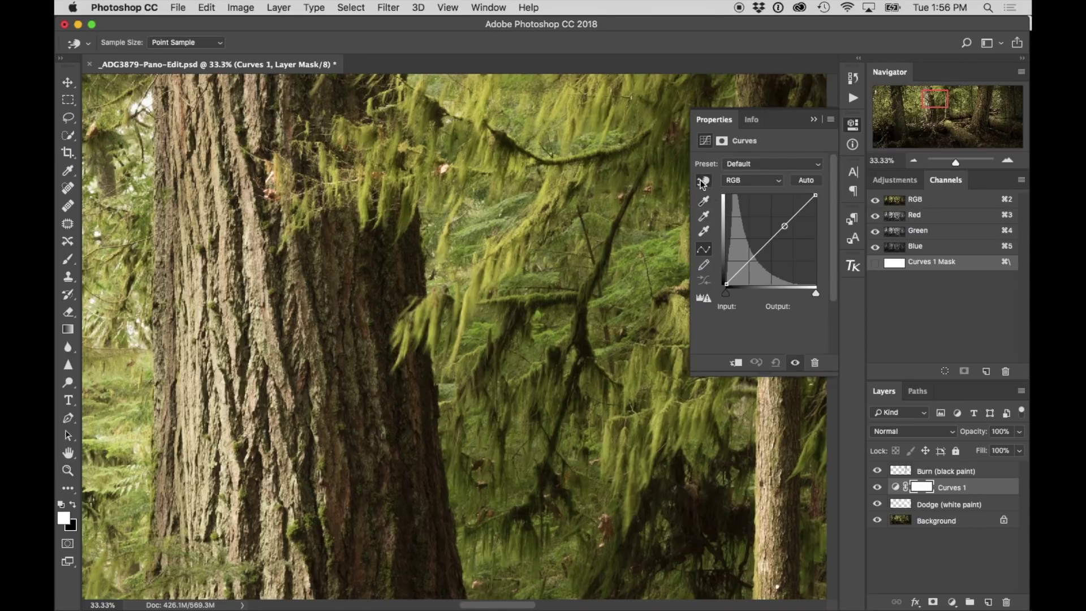
click(423, 308)
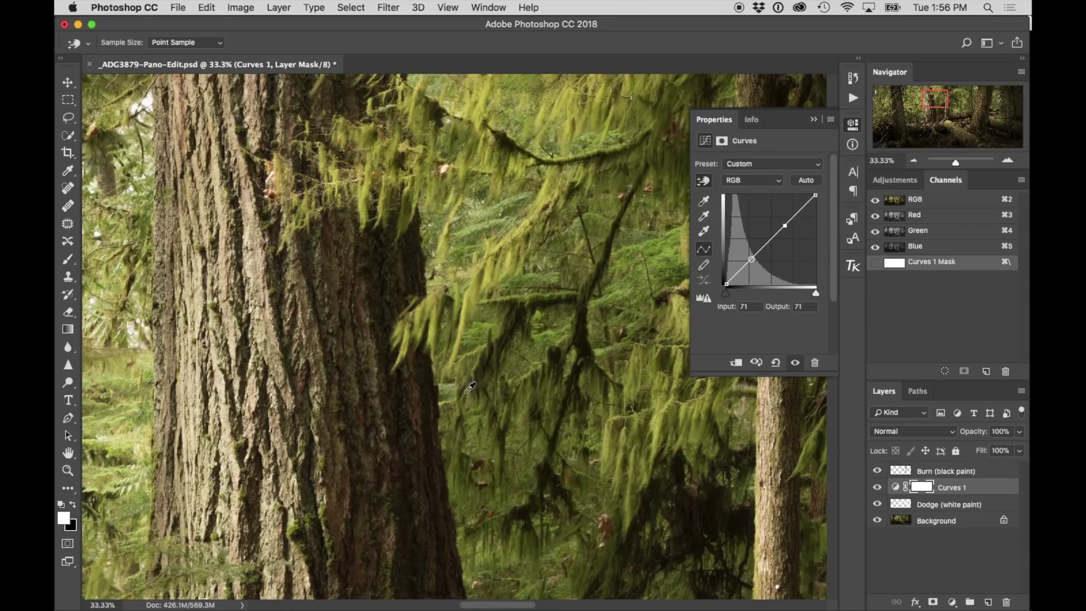
click(483, 327)
click(481, 213)
drag(394, 398, 395, 403)
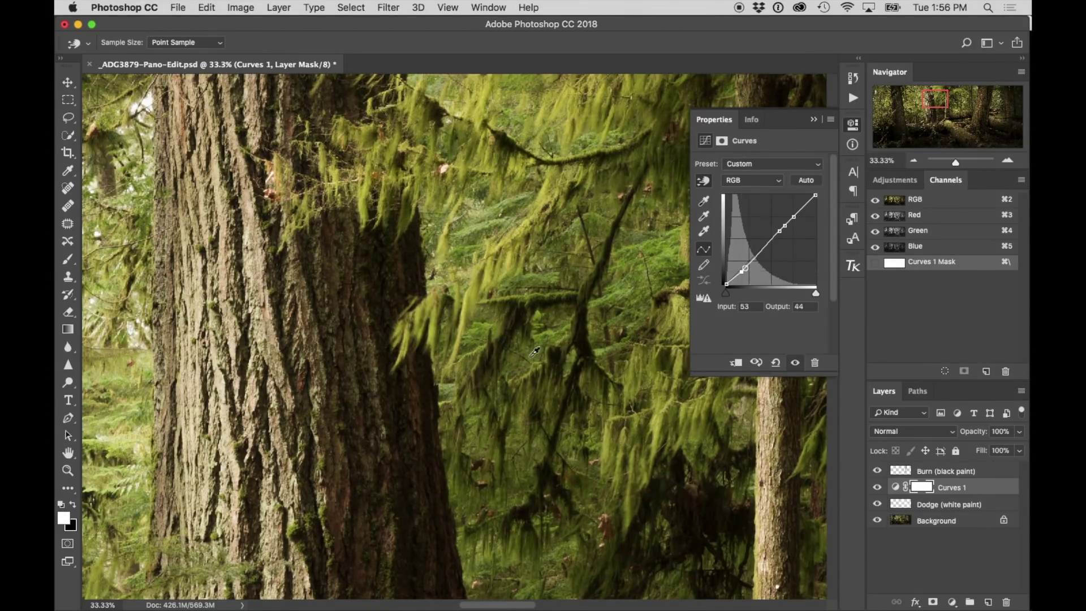
drag(395, 409, 391, 420)
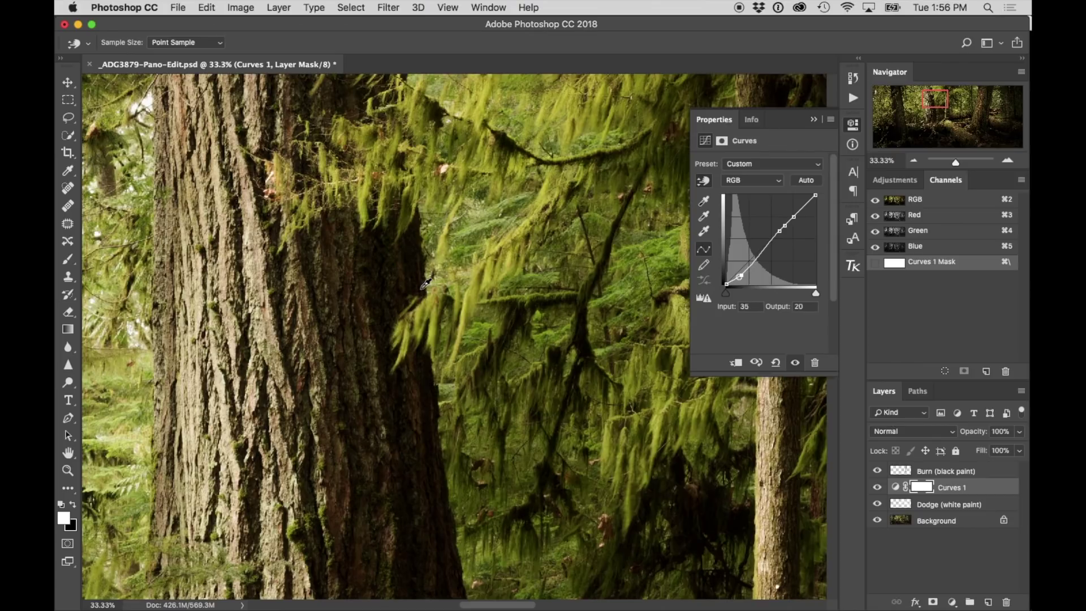
- Examine how the darkening curve affects the whole panorama
key(z)
alt+click(415, 293)
alt+click(415, 293)
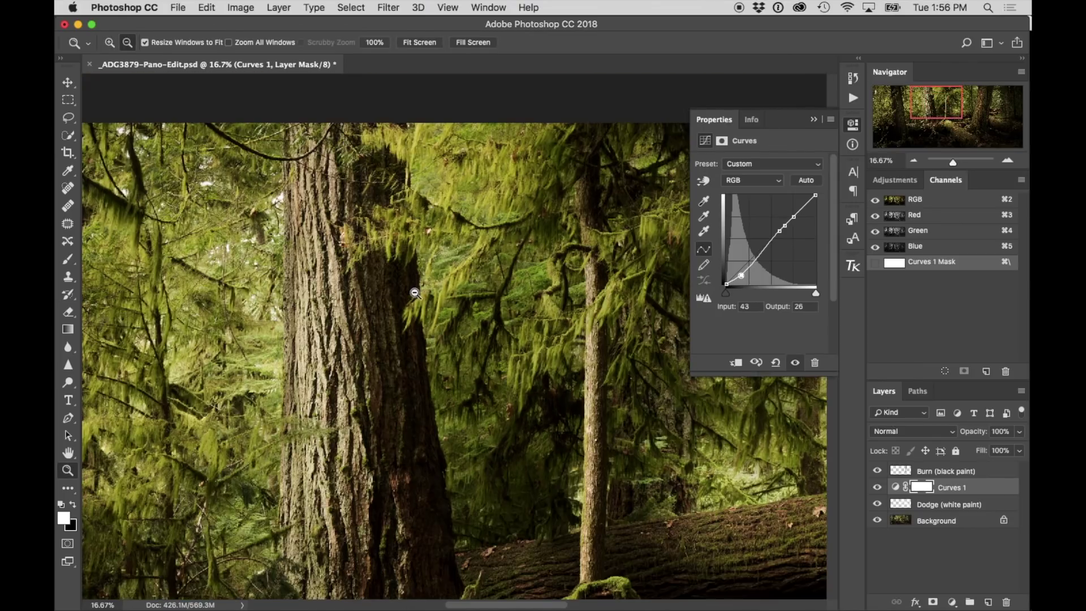
alt+click(415, 293)
alt+click(415, 293)
alt+click(415, 293)
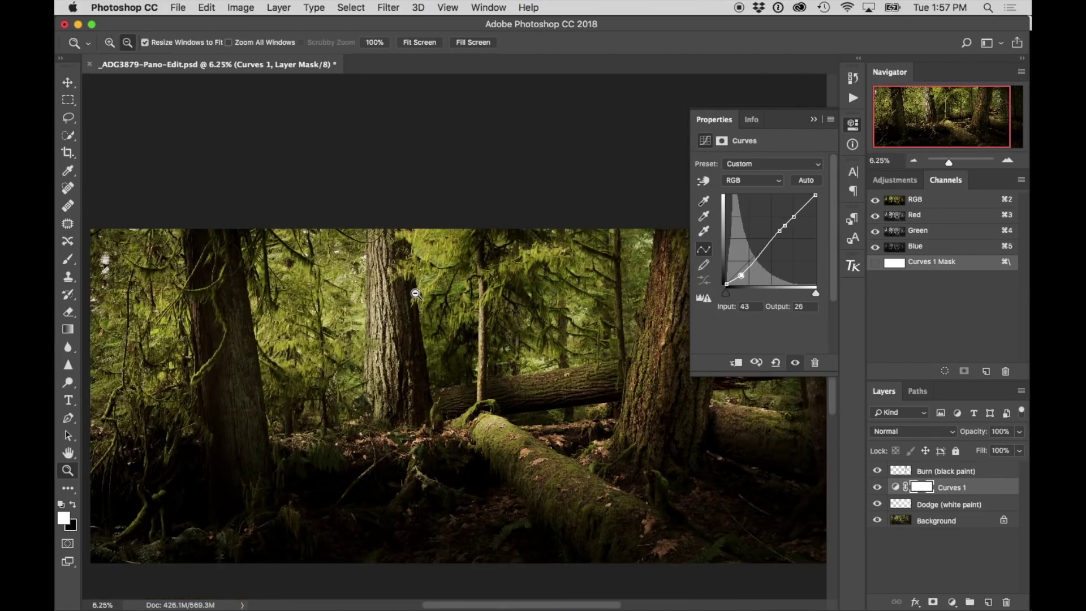
alt+click(415, 293)
alt+click(415, 292)
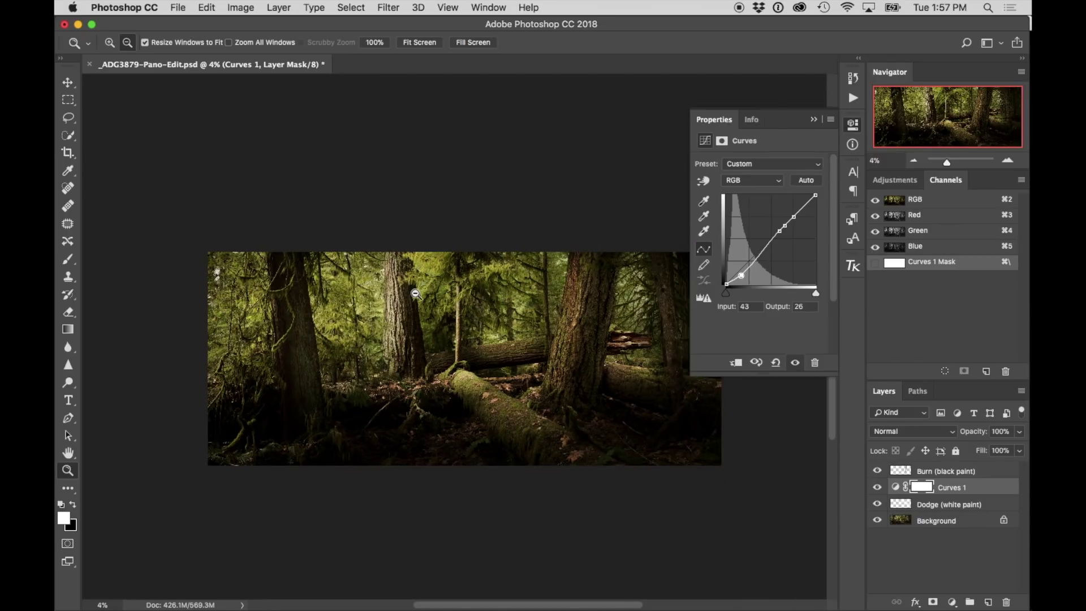
alt+click(415, 293)
click(479, 334)
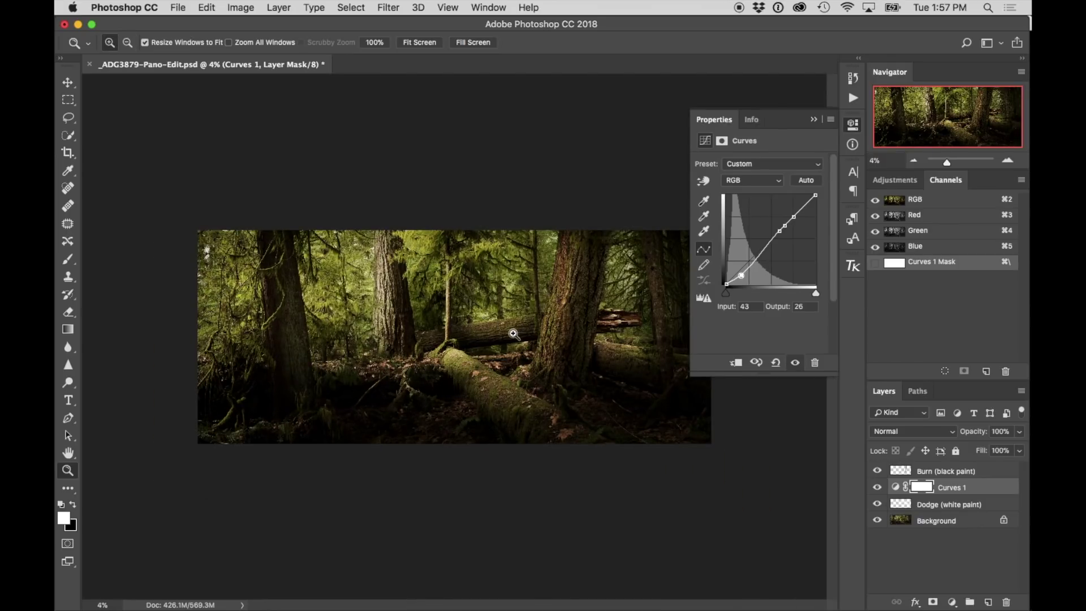
click(453, 335)
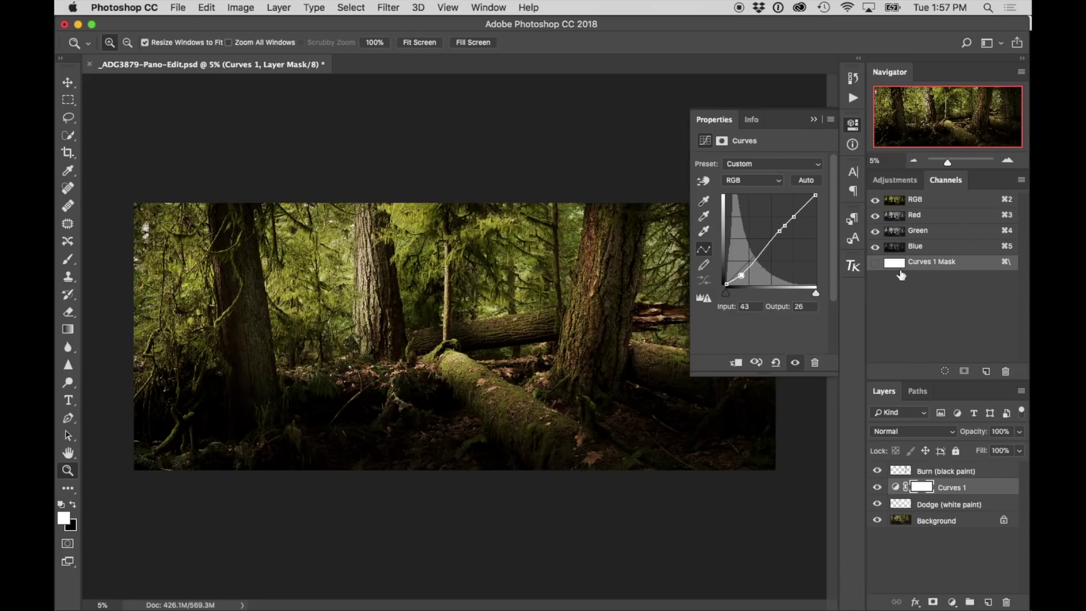
- Move the Curves layer above the burn layer and invert its mask to black
click(813, 119)
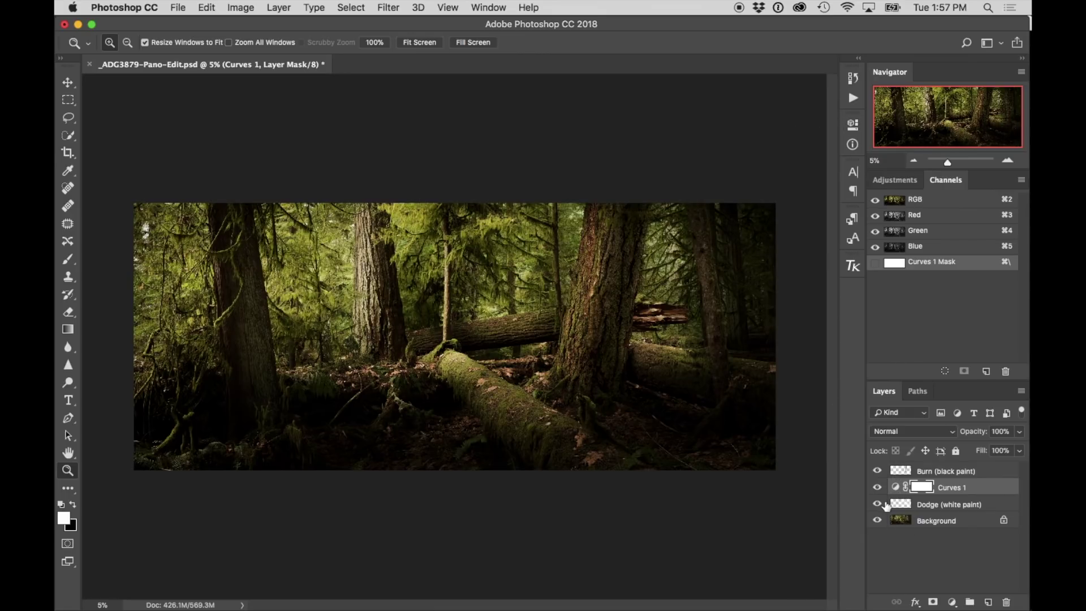
drag(891, 490, 895, 472)
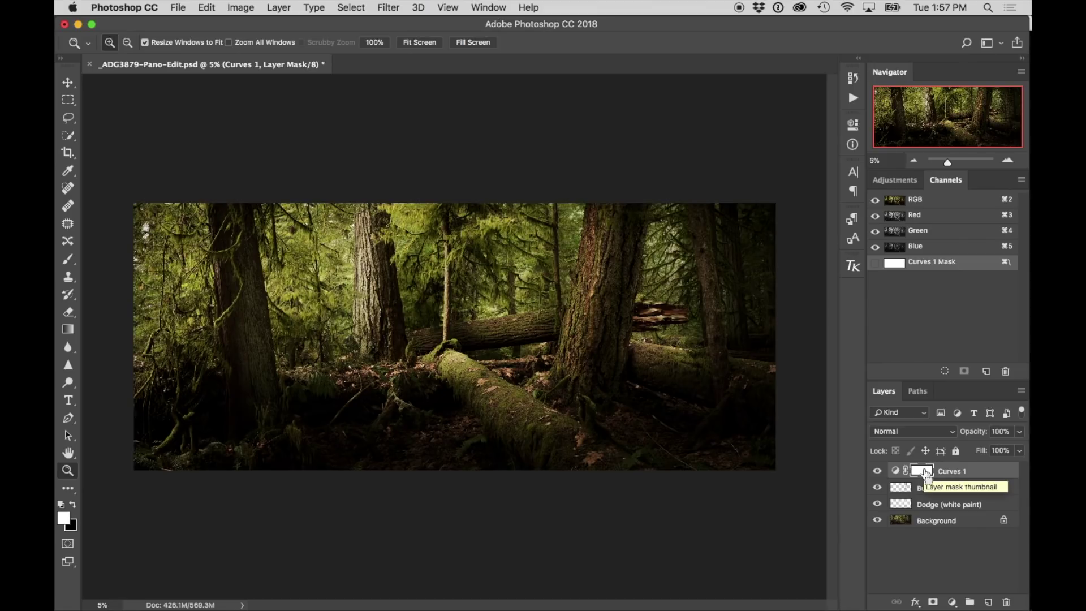
key(super+i)
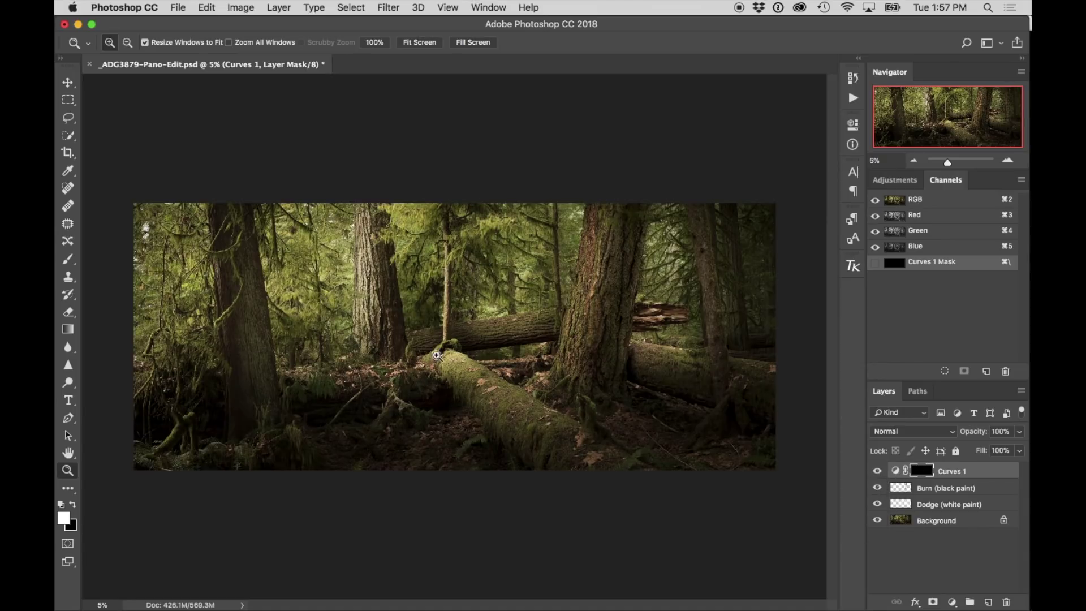
- Paint white at 30% opacity on the Curves mask over the second trunk's upper shadow edge and the mossy branches beside it
key(b)
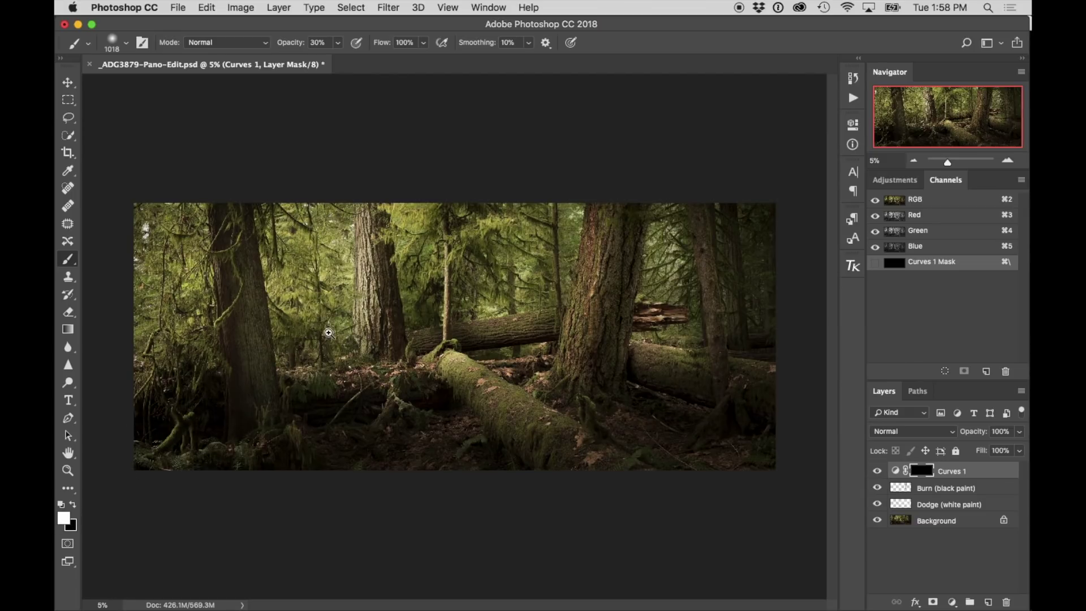
key(z)
click(433, 231)
click(385, 207)
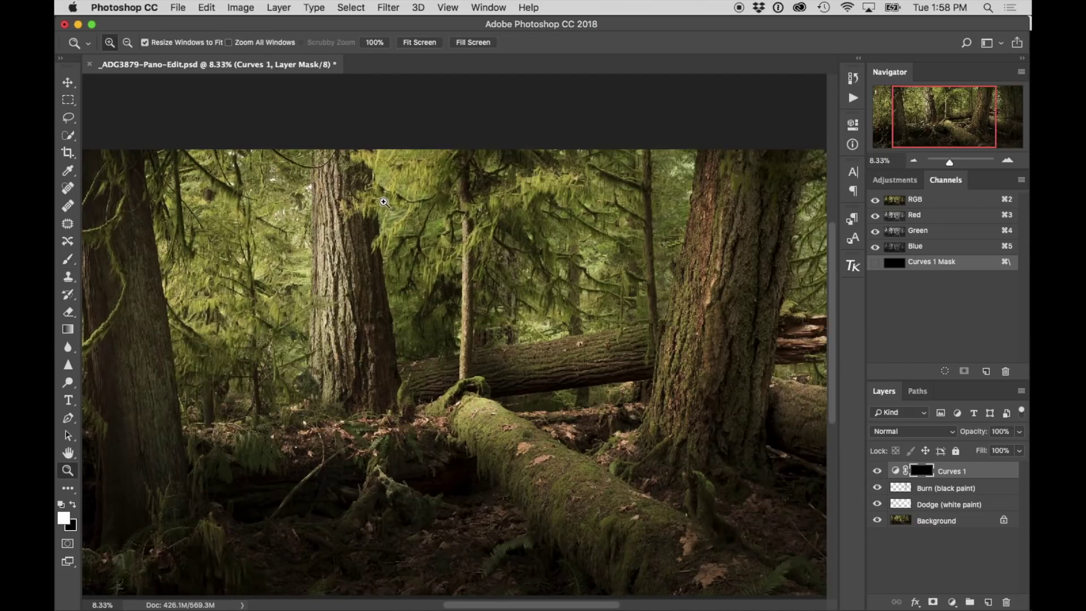
click(385, 205)
click(383, 203)
click(383, 202)
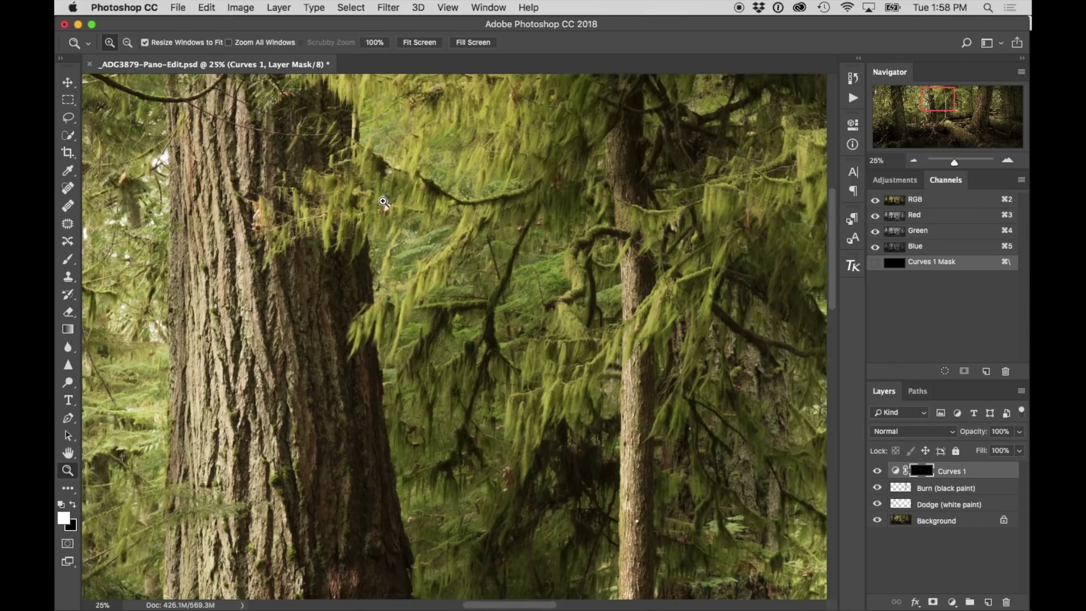
click(383, 202)
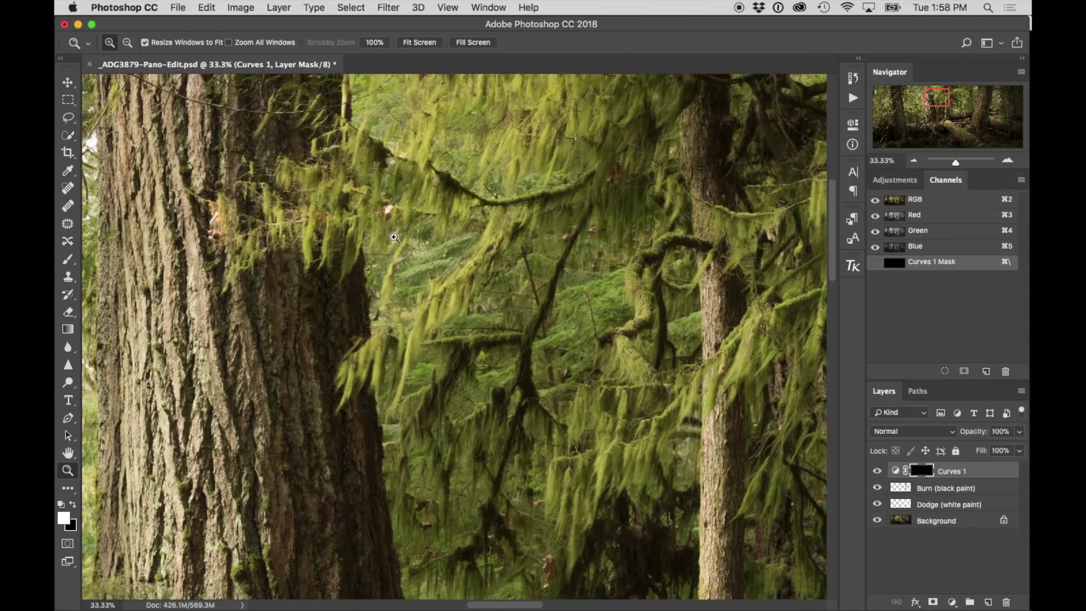
key(b)
mouse_move(333, 224)
mouse_down()
mouse_move(310, 193)
mouse_move(351, 327)
mouse_move(387, 327)
mouse_move(432, 232)
mouse_move(371, 209)
mouse_move(308, 356)
mouse_move(339, 378)
mouse_move(418, 344)
mouse_up()
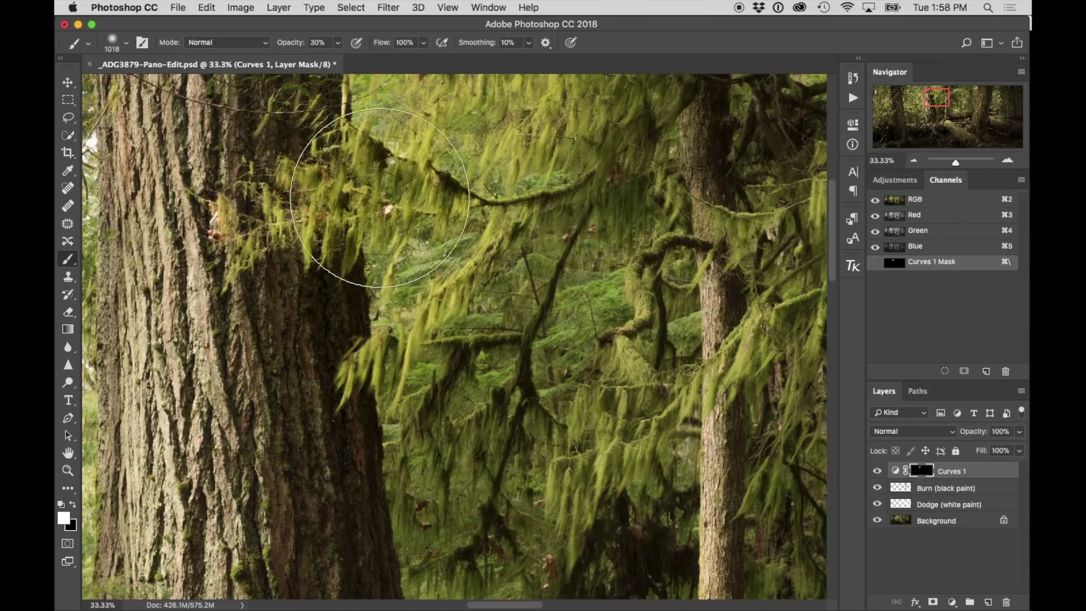
mouse_move(385, 377)
mouse_down()
mouse_move(509, 289)
mouse_move(561, 401)
mouse_move(605, 435)
mouse_move(557, 371)
mouse_up()
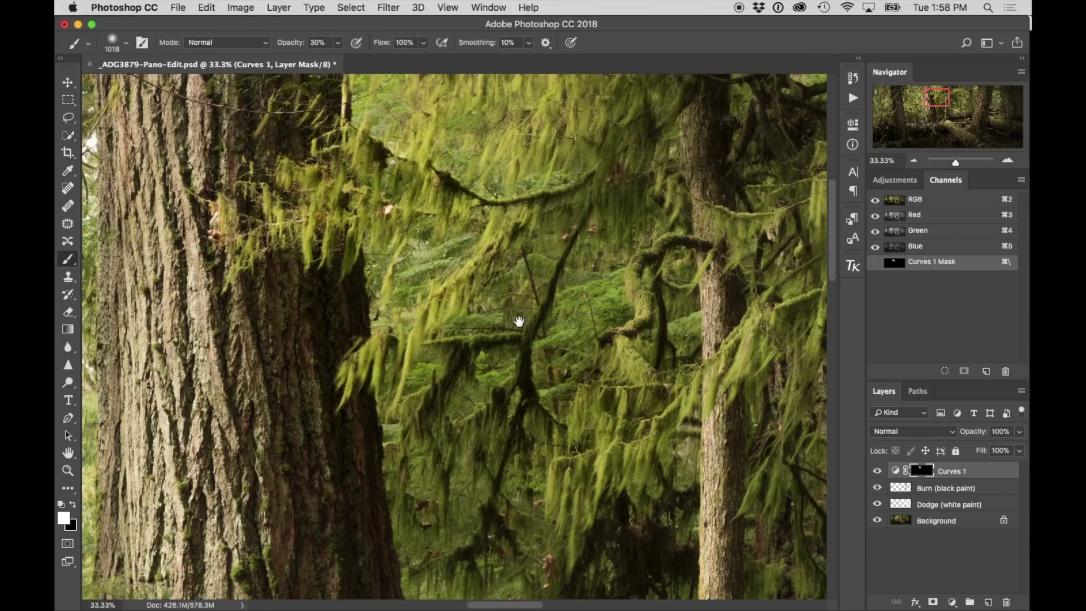
- Continue painting white on the Curves mask down the second trunk's shadow side toward its base
scroll(566, 339, up, 5)
mouse_move(574, 266)
mouse_down()
mouse_move(484, 264)
mouse_move(349, 228)
mouse_move(417, 223)
mouse_move(502, 255)
mouse_move(584, 260)
mouse_move(539, 283)
mouse_move(551, 283)
mouse_move(632, 253)
mouse_move(569, 264)
mouse_move(543, 286)
mouse_up()
drag(453, 372, 647, 190)
drag(502, 416, 438, 207)
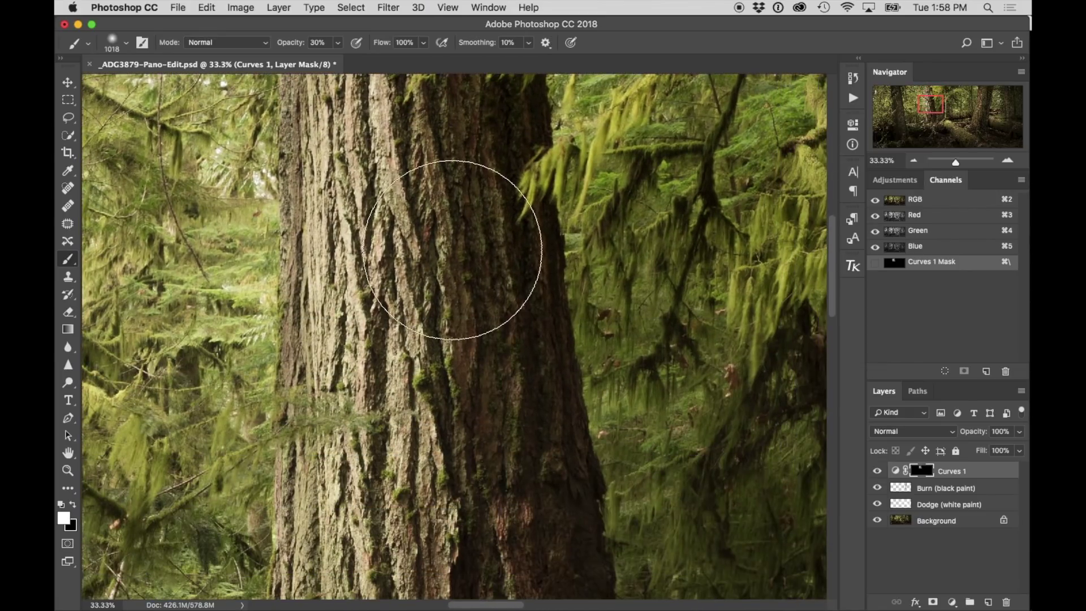
drag(499, 509, 402, 103)
mouse_move(448, 281)
mouse_down()
mouse_move(438, 366)
mouse_move(423, 231)
mouse_move(454, 460)
mouse_up()
drag(390, 283, 475, 429)
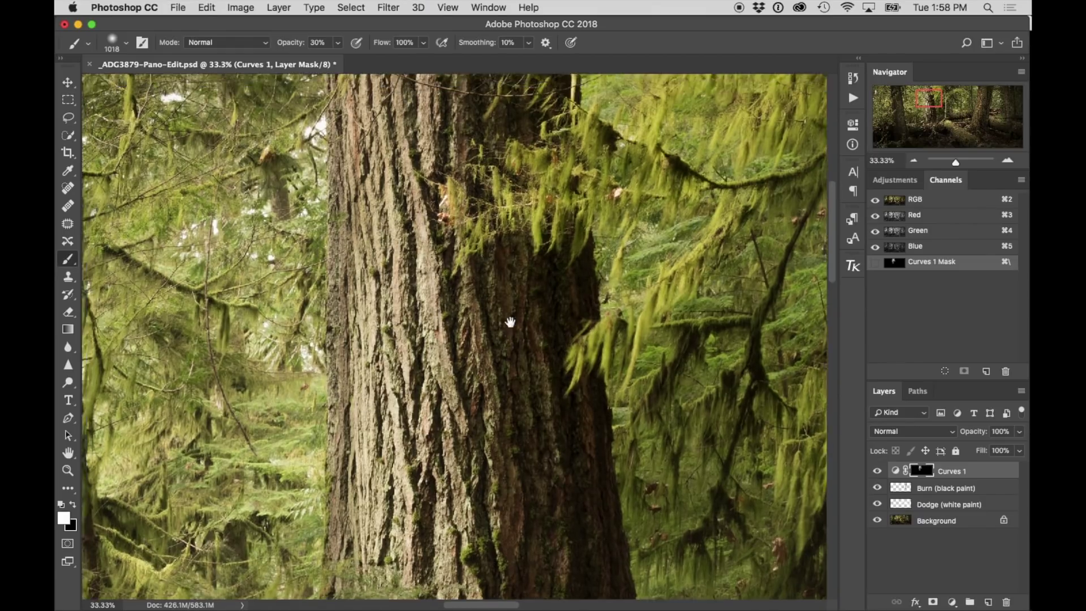
drag(509, 320, 558, 376)
mouse_move(544, 418)
mouse_down()
mouse_move(487, 431)
mouse_move(441, 226)
mouse_move(403, 120)
mouse_up()
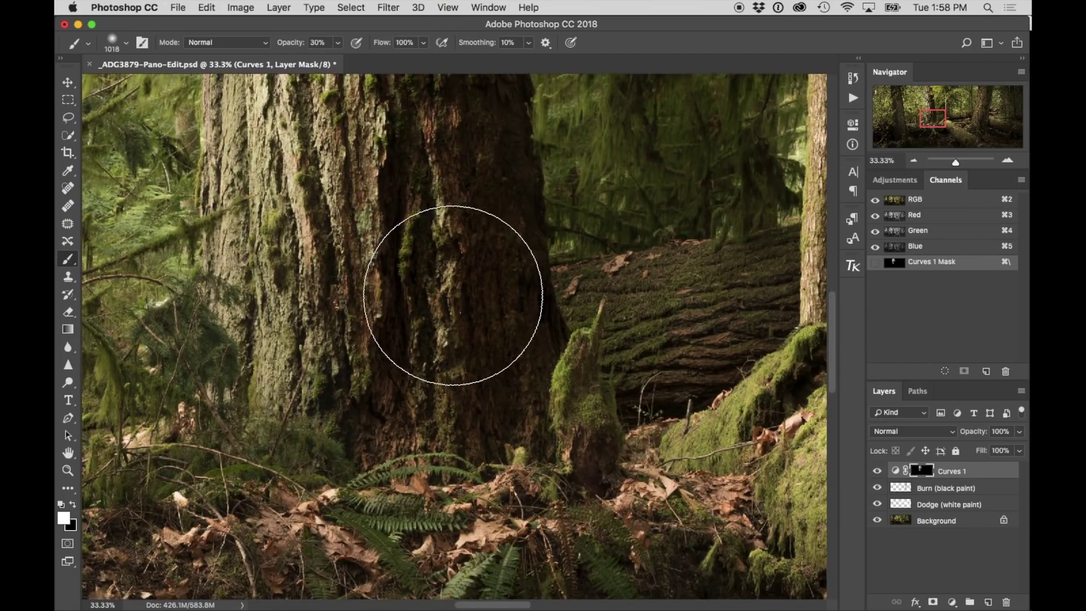
- Compare the panorama with and without the Curves layer to examine the darkened trunk shadow
key(z)
alt+click(450, 292)
alt+click(450, 292)
alt+click(449, 292)
alt+click(449, 293)
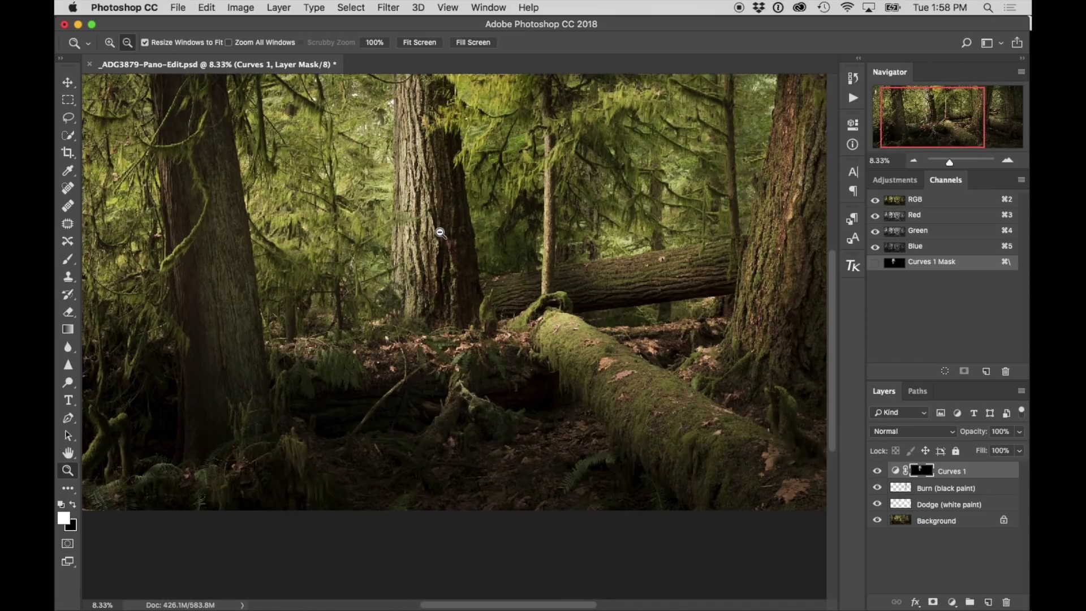
alt+click(440, 232)
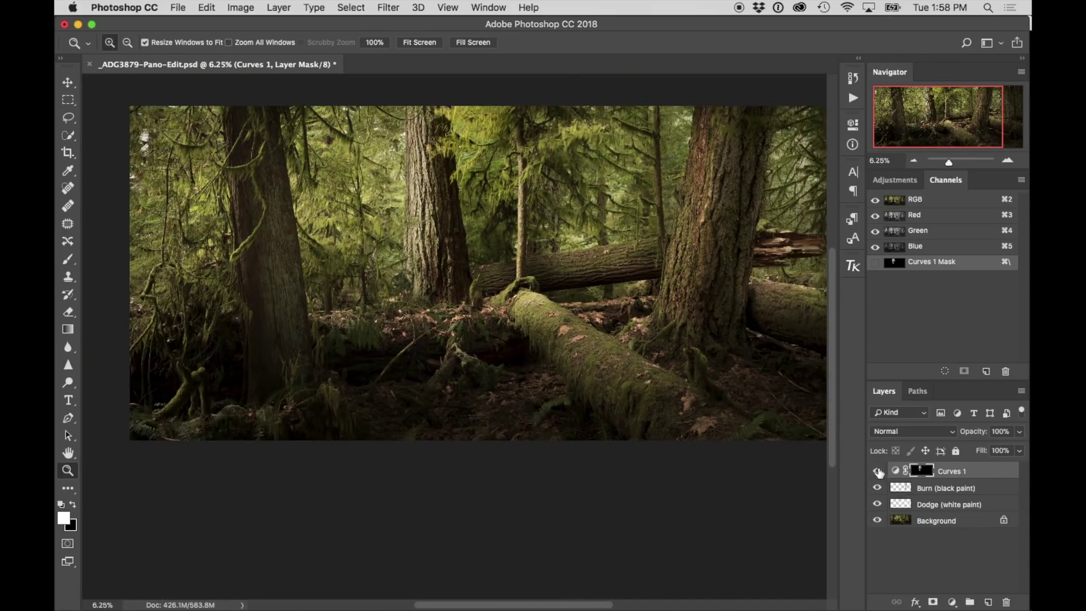
click(877, 471)
click(877, 472)
click(877, 472)
click(877, 471)
click(877, 472)
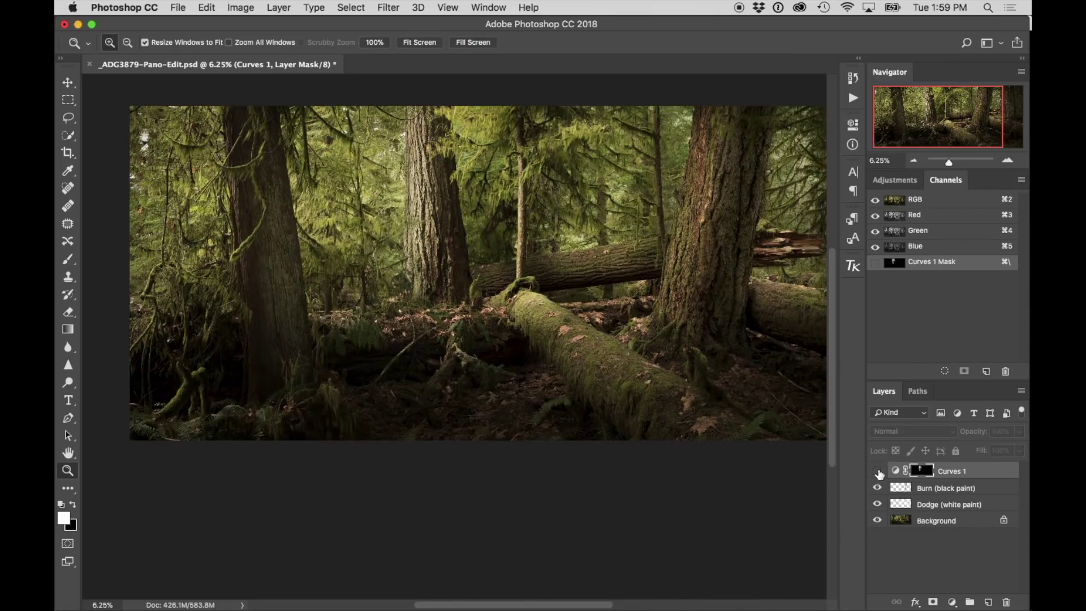
click(877, 472)
click(877, 471)
click(877, 472)
click(877, 472)
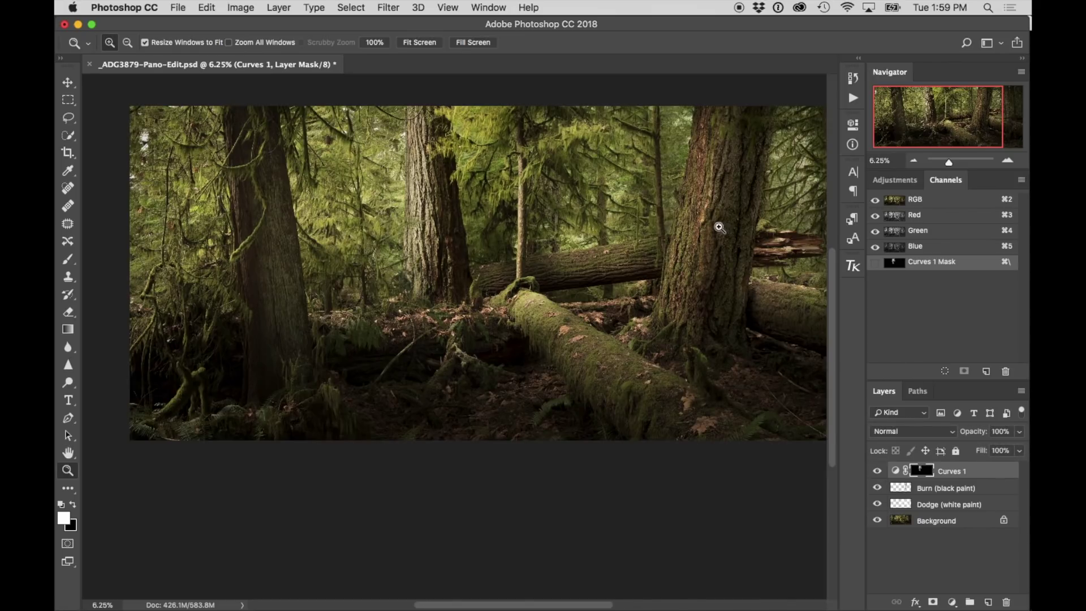
- Paint white at 30% opacity on the Curves mask over the bark of the large trunk right of the mossy log
key(b)
drag(716, 304, 710, 251)
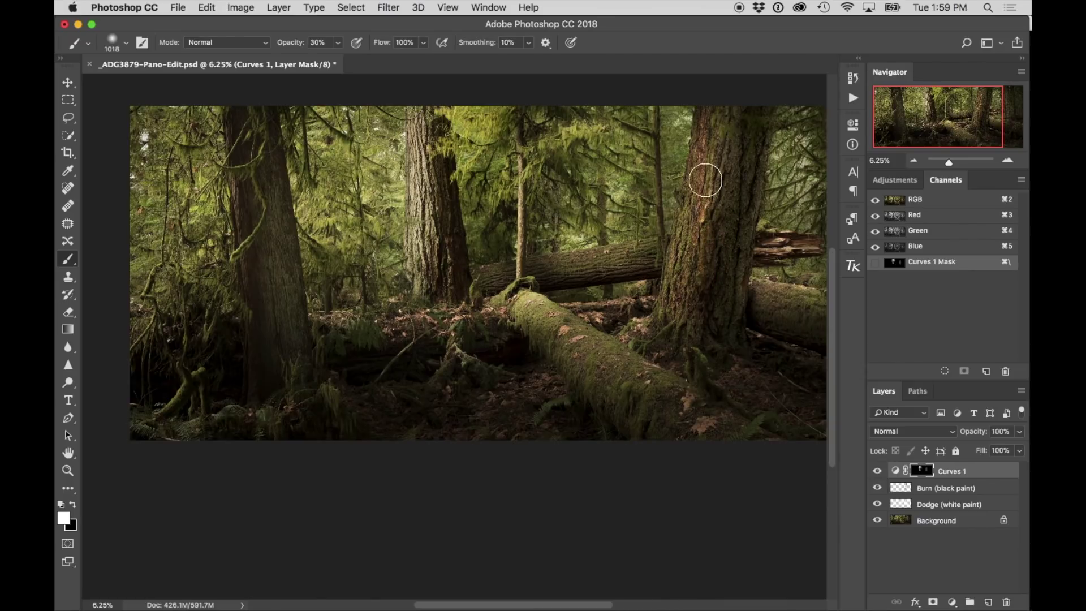
drag(713, 148, 722, 260)
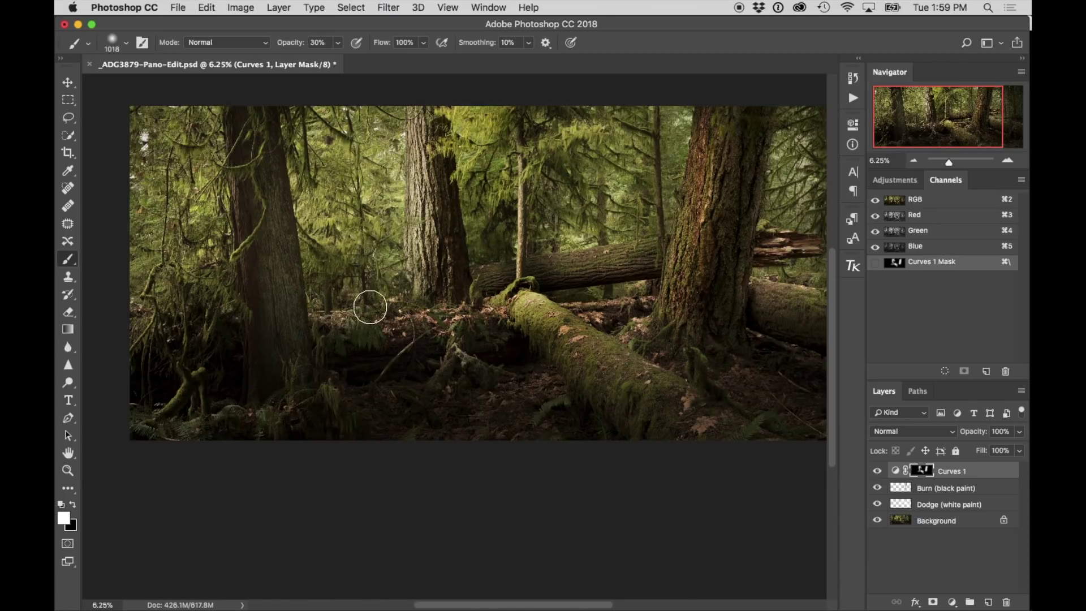
- Paint the Curves darkening into the shadows of the mossy foliage between the first and second trunks
drag(334, 213, 505, 289)
key(z)
click(506, 283)
click(478, 280)
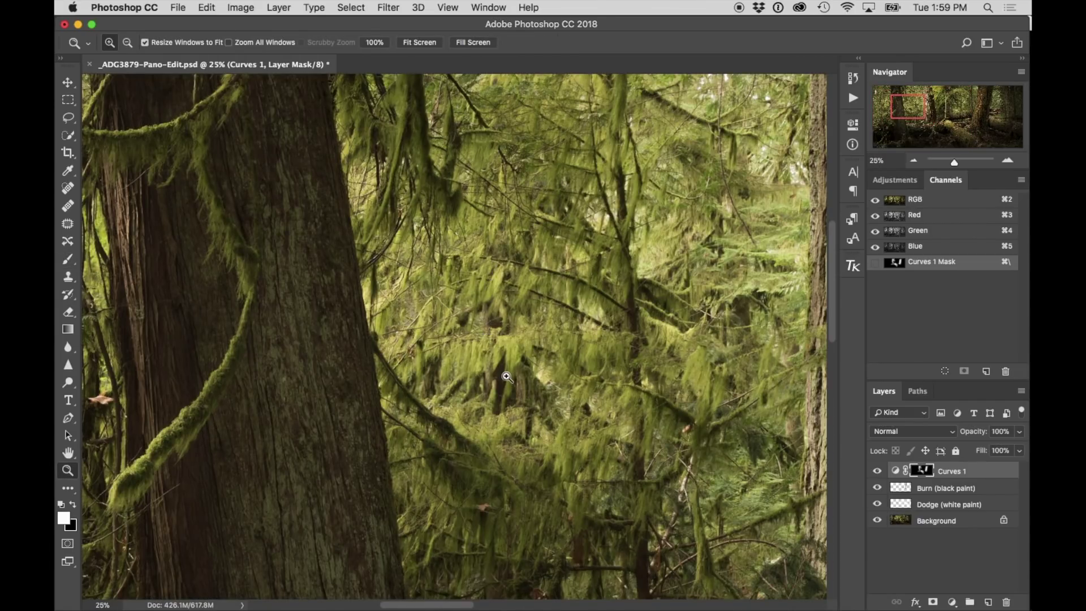
key(b)
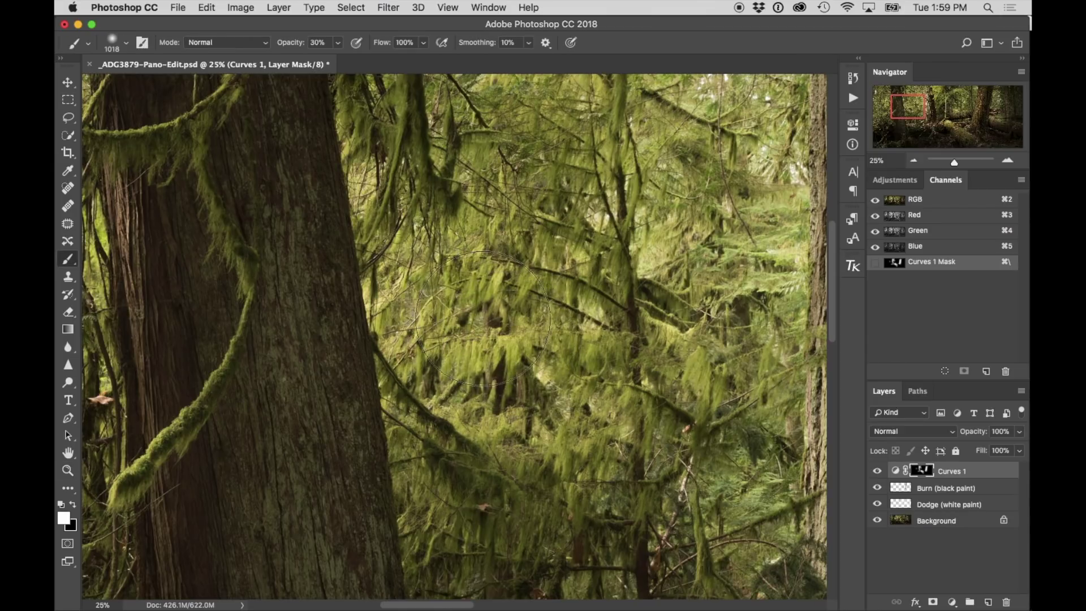
mouse_move(530, 405)
mouse_down()
mouse_move(441, 357)
mouse_move(555, 458)
mouse_move(595, 439)
mouse_up()
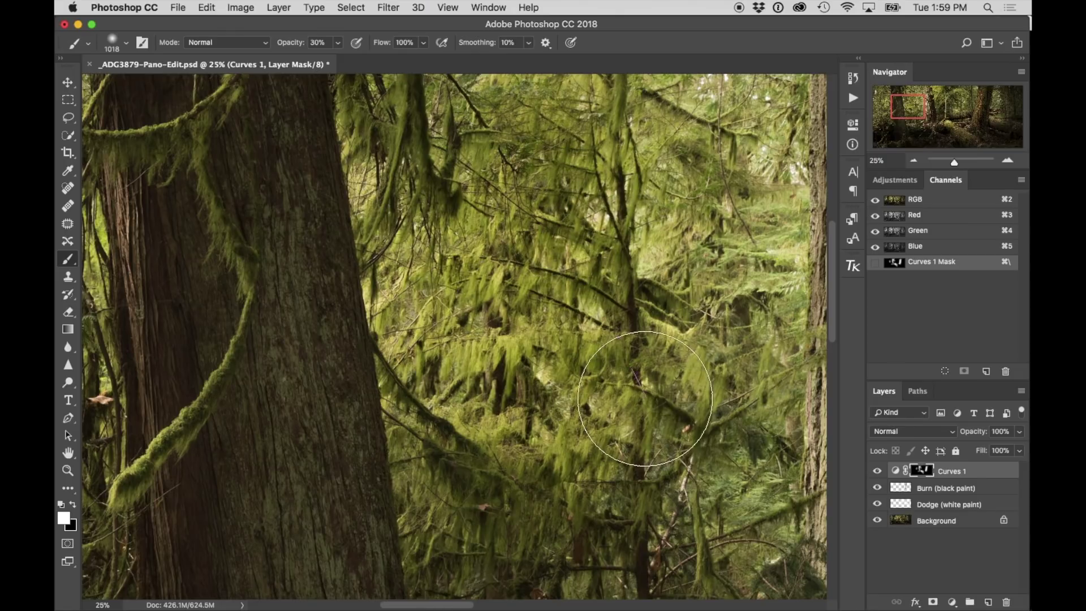
- Paint the Curves darkening over the hanging moss and branches to the left of the first trunk
mouse_move(431, 329)
mouse_down()
mouse_move(460, 107)
mouse_move(447, 204)
mouse_move(415, 273)
mouse_move(631, 266)
mouse_move(682, 236)
mouse_up()
drag(368, 260, 517, 327)
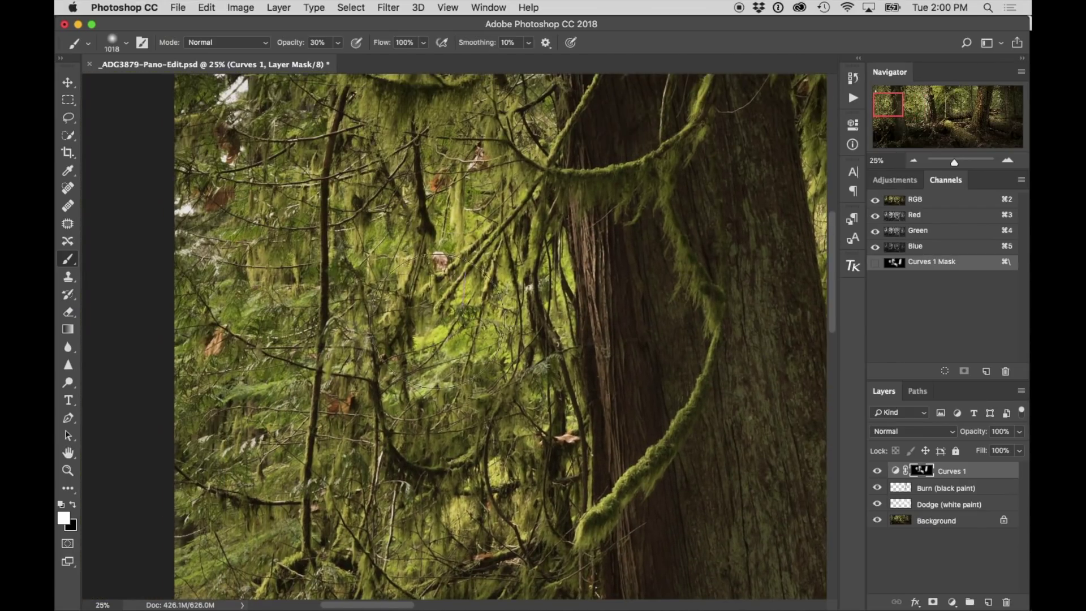
mouse_move(355, 388)
mouse_down()
mouse_move(416, 395)
mouse_move(478, 292)
mouse_up()
mouse_move(595, 356)
mouse_down()
mouse_move(575, 162)
mouse_move(589, 135)
mouse_up()
mouse_move(533, 388)
mouse_down()
mouse_move(526, 342)
mouse_move(424, 85)
mouse_up()
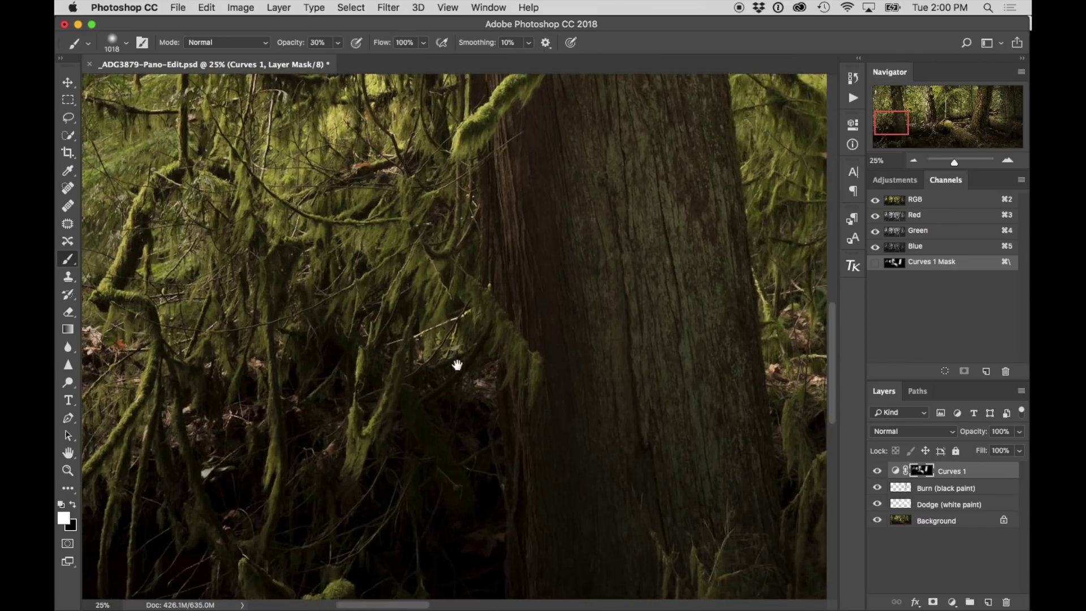
- Paint white on the Curves mask over the dark forest floor between the first trunk and the mossy log
drag(456, 354, 473, 111)
drag(480, 318, 342, 102)
drag(418, 173, 184, 332)
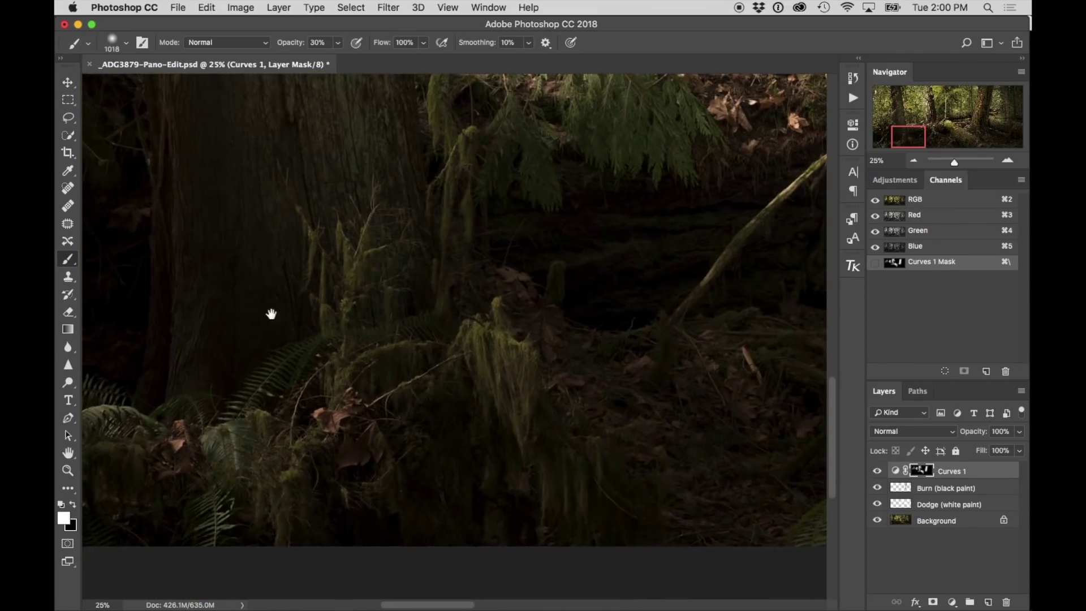
drag(367, 287, 213, 323)
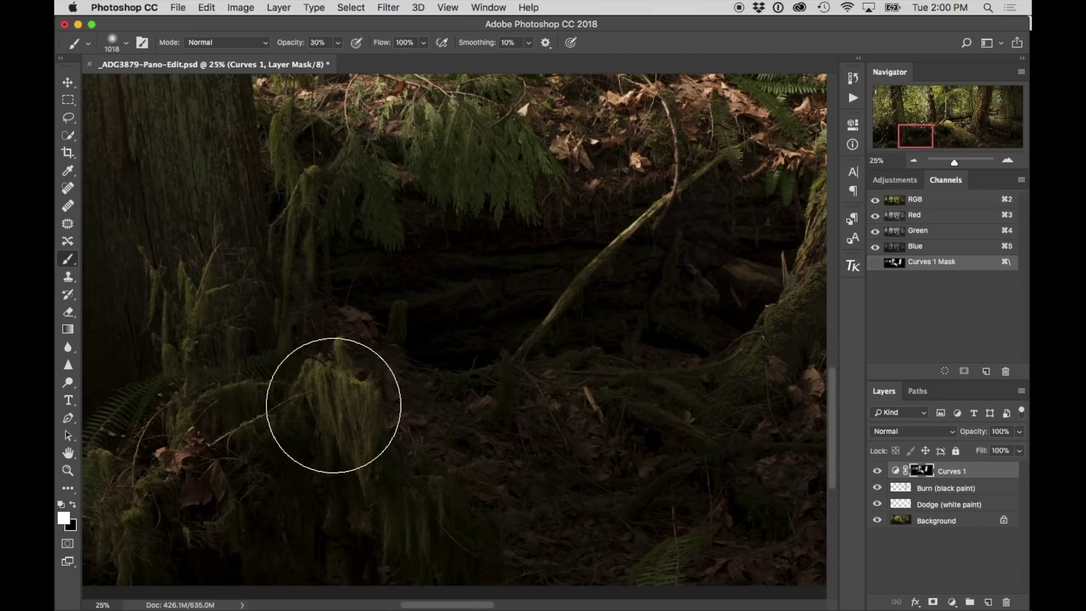
mouse_move(362, 274)
mouse_down()
mouse_move(622, 287)
mouse_move(420, 274)
mouse_move(416, 217)
mouse_move(397, 206)
mouse_move(709, 264)
mouse_move(632, 357)
mouse_move(493, 423)
mouse_move(747, 477)
mouse_move(644, 523)
mouse_move(733, 544)
mouse_move(716, 351)
mouse_move(697, 320)
mouse_move(356, 368)
mouse_move(482, 492)
mouse_move(459, 498)
mouse_move(662, 329)
mouse_move(606, 361)
mouse_move(727, 460)
mouse_move(544, 508)
mouse_move(470, 351)
mouse_move(465, 307)
mouse_up()
mouse_move(501, 486)
mouse_down()
mouse_move(608, 405)
mouse_move(679, 481)
mouse_up()
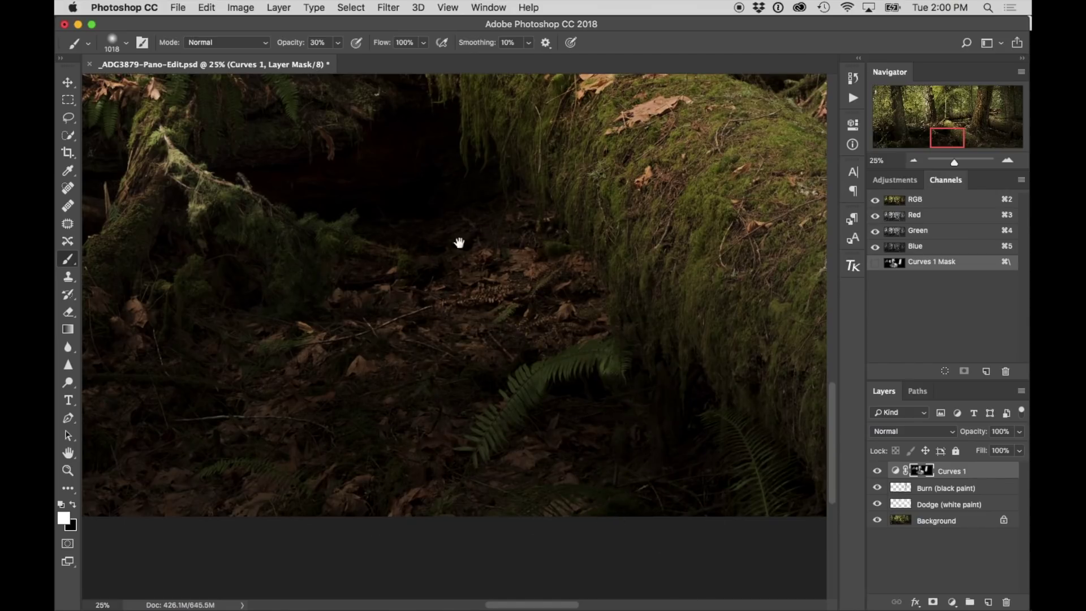
- Paint the Curves darkening around the mossy log and the shadowed ground at the large trunk's base
drag(460, 242, 378, 355)
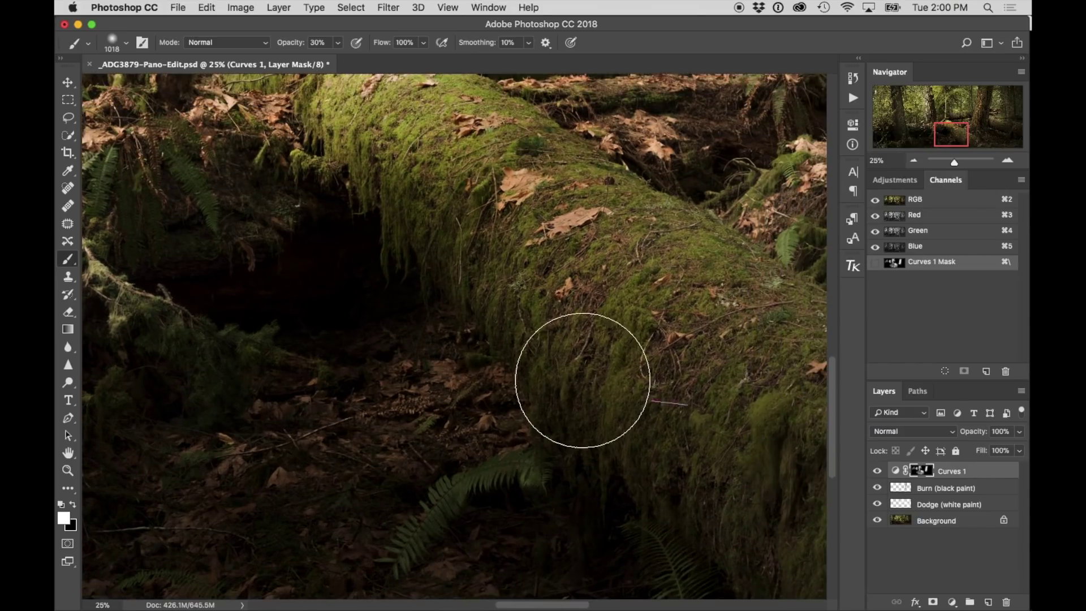
drag(637, 431, 308, 416)
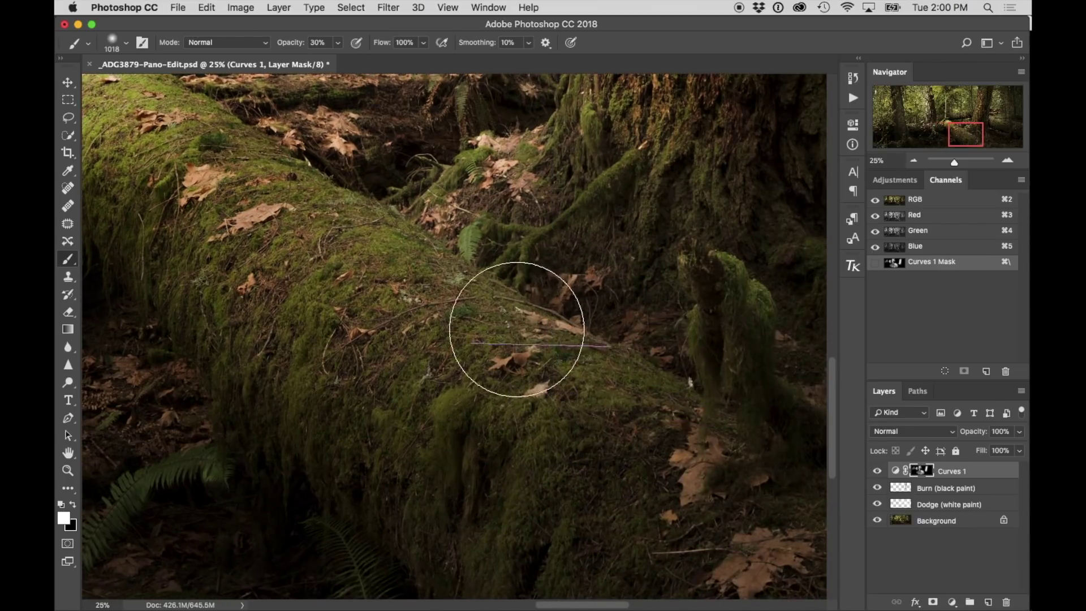
mouse_move(466, 332)
mouse_down()
mouse_move(392, 392)
mouse_move(319, 428)
mouse_up()
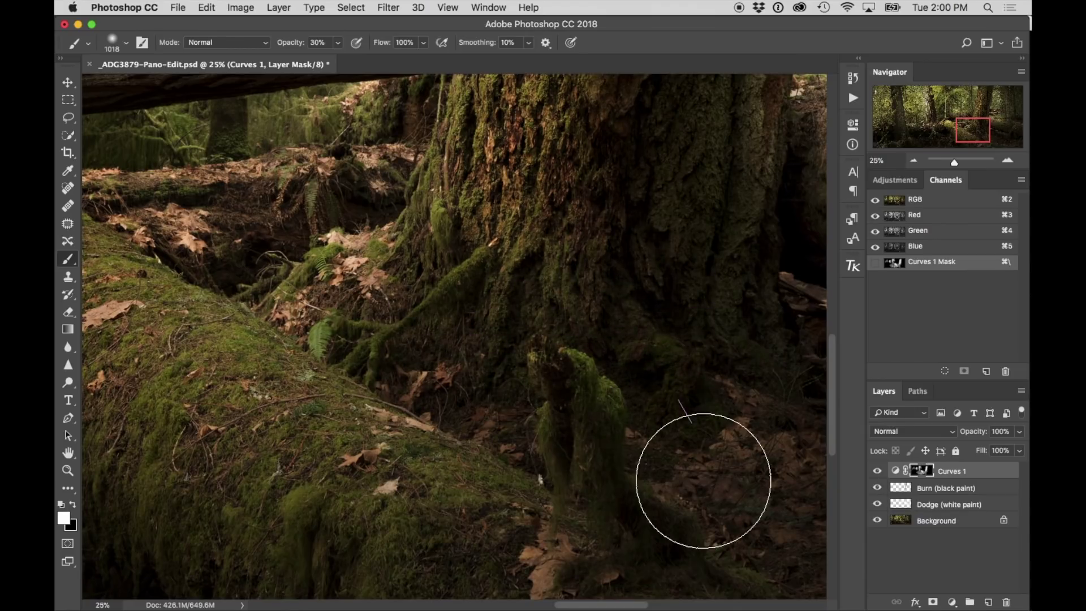
drag(758, 498, 465, 383)
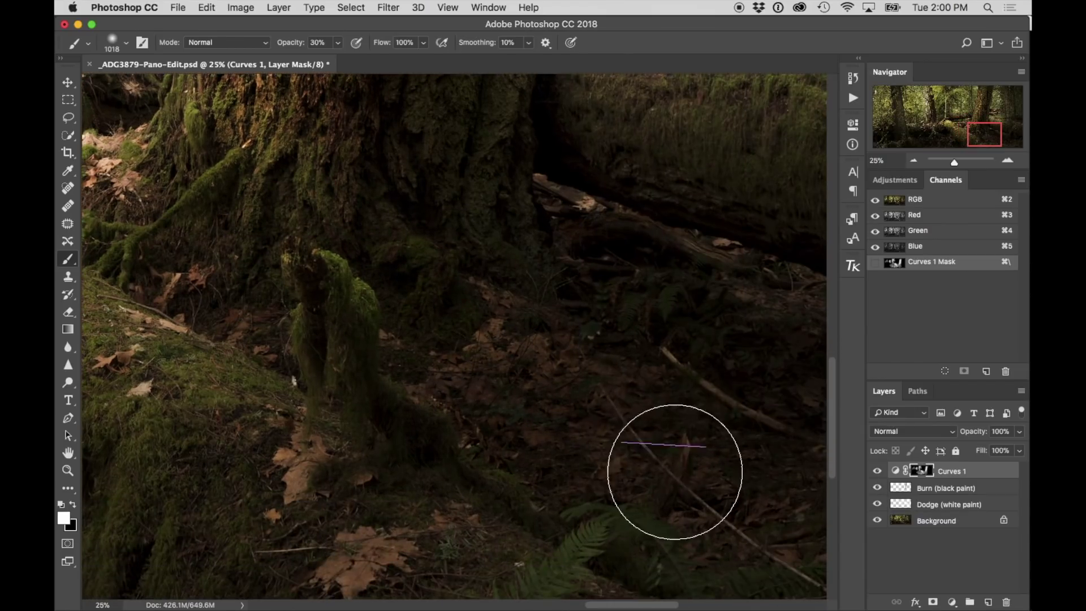
- Extend the white mask painting across the forest floor toward the panorama's right edge
mouse_move(406, 525)
mouse_down()
mouse_move(516, 471)
mouse_move(254, 503)
mouse_up()
mouse_move(381, 463)
mouse_down()
mouse_move(701, 456)
mouse_move(605, 337)
mouse_up()
drag(564, 343, 330, 416)
mouse_move(382, 420)
mouse_down()
mouse_move(555, 446)
mouse_move(694, 299)
mouse_move(565, 245)
mouse_up()
- Examine the whole panorama to judge the overall effect of the painted Curves mask
key(z)
alt+click(557, 230)
alt+click(558, 244)
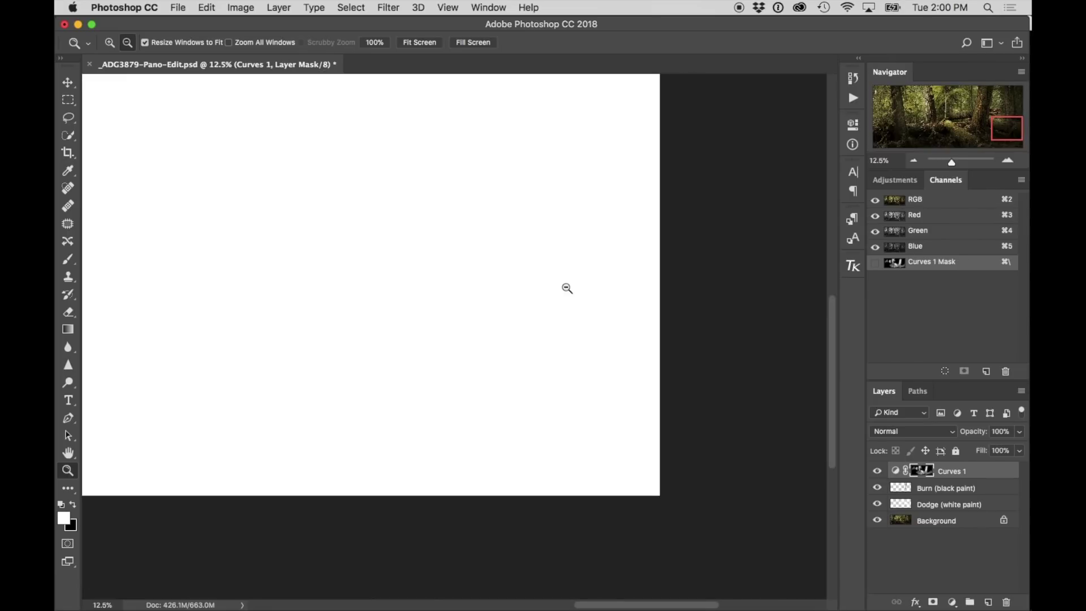
alt+click(559, 276)
alt+click(555, 285)
alt+click(504, 246)
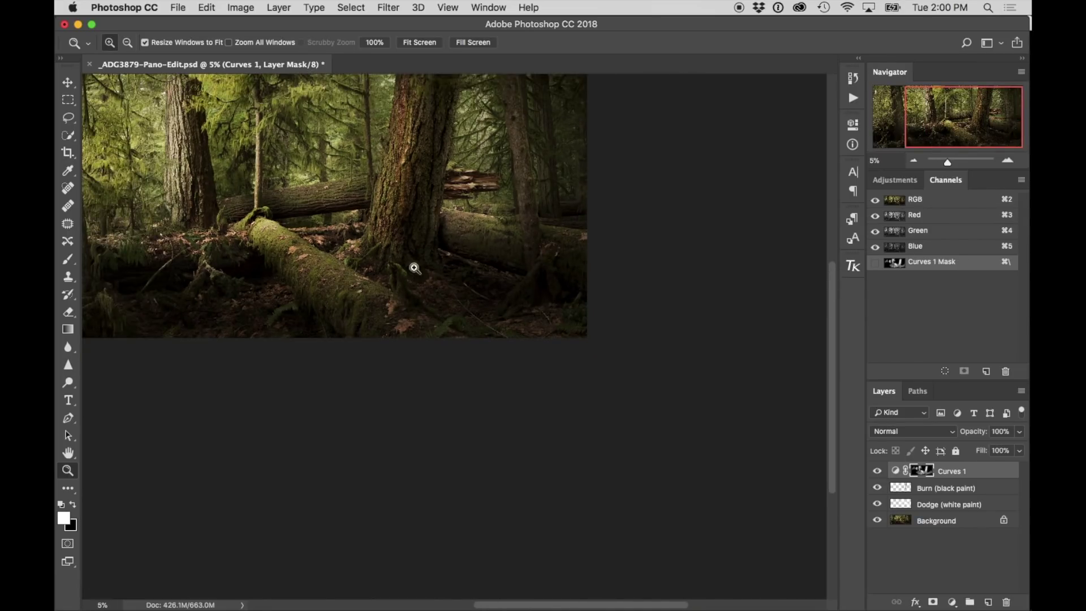
drag(299, 201, 536, 283)
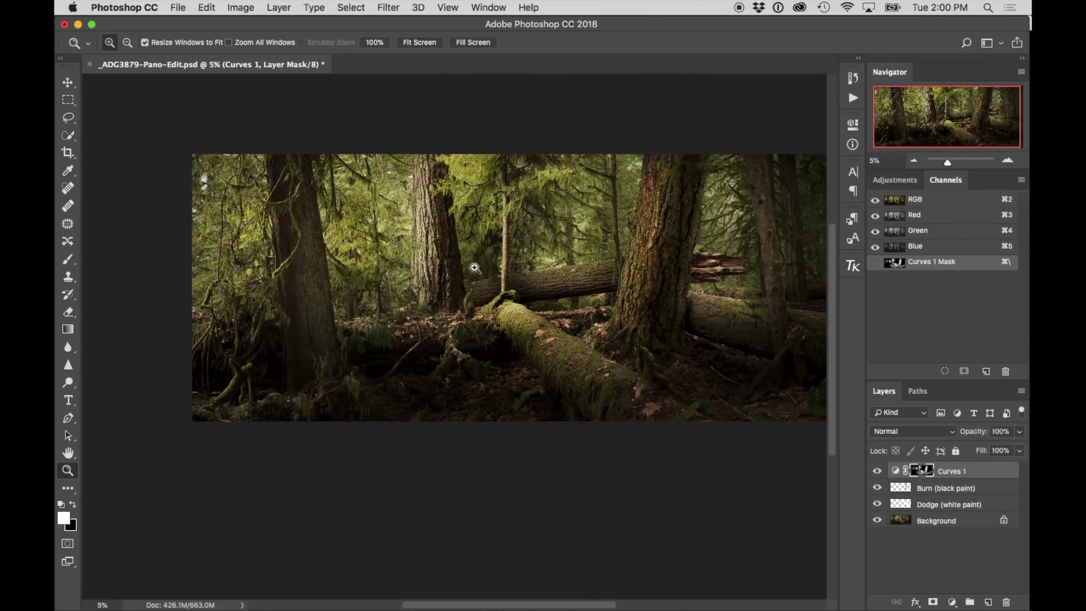
scroll(547, 291, right, 5)
scroll(548, 292, up, 1)
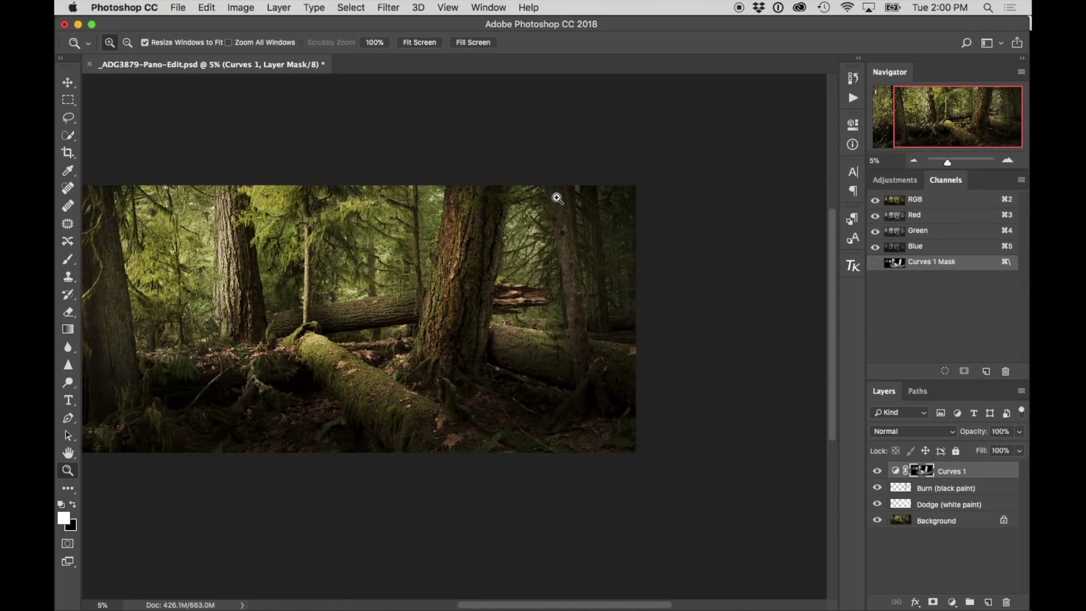
- Paint white at 30% opacity on the Curves mask along the shadowed fallen log behind the large trunk
click(571, 314)
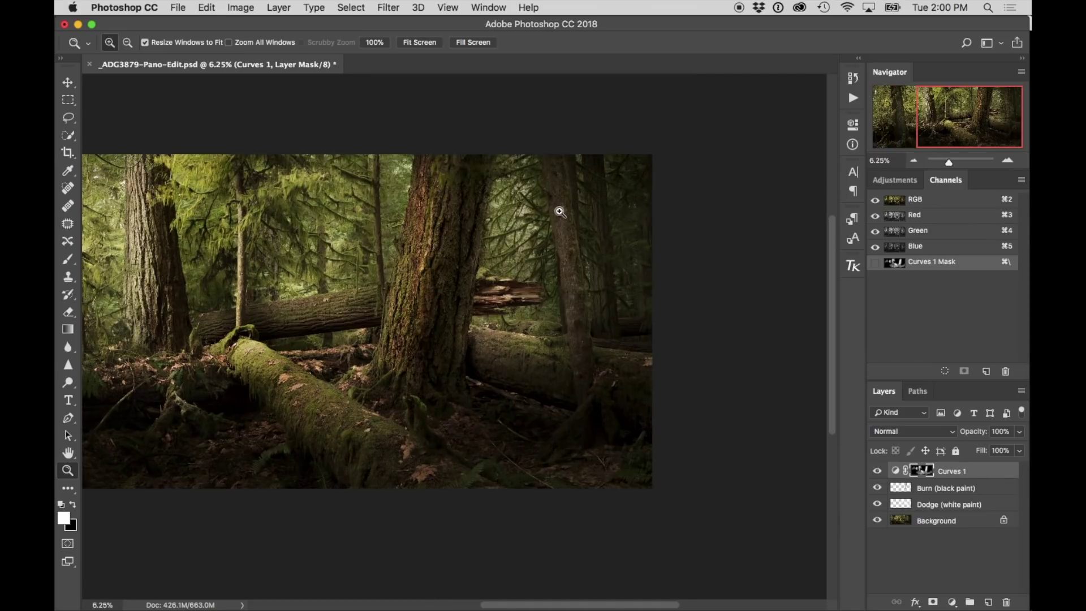
click(560, 216)
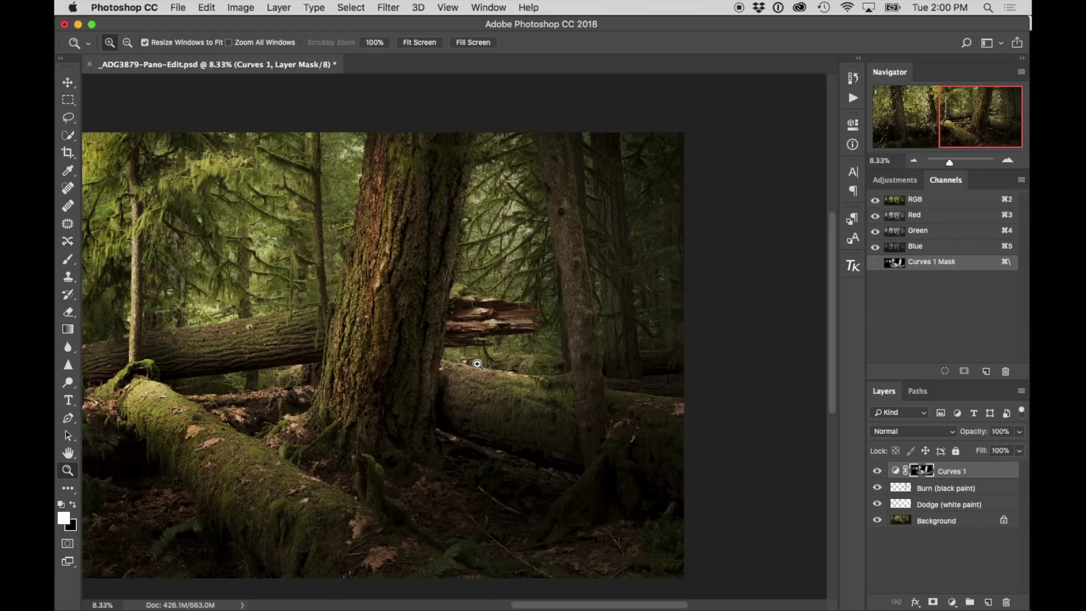
key(b)
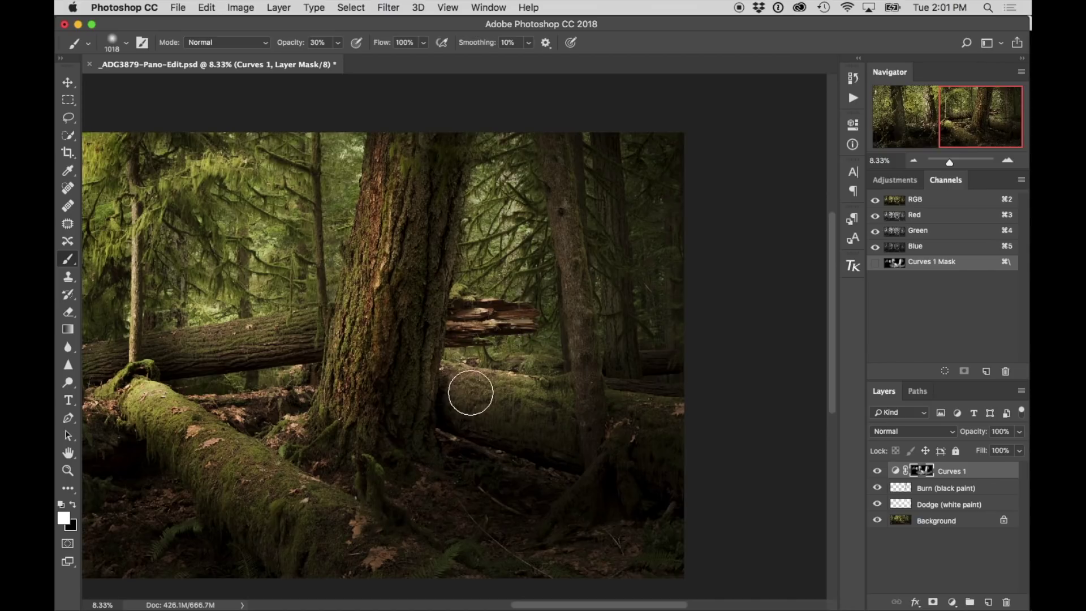
mouse_move(464, 373)
mouse_down()
mouse_move(453, 394)
mouse_move(463, 427)
mouse_move(495, 394)
mouse_move(518, 396)
mouse_move(578, 454)
mouse_up()
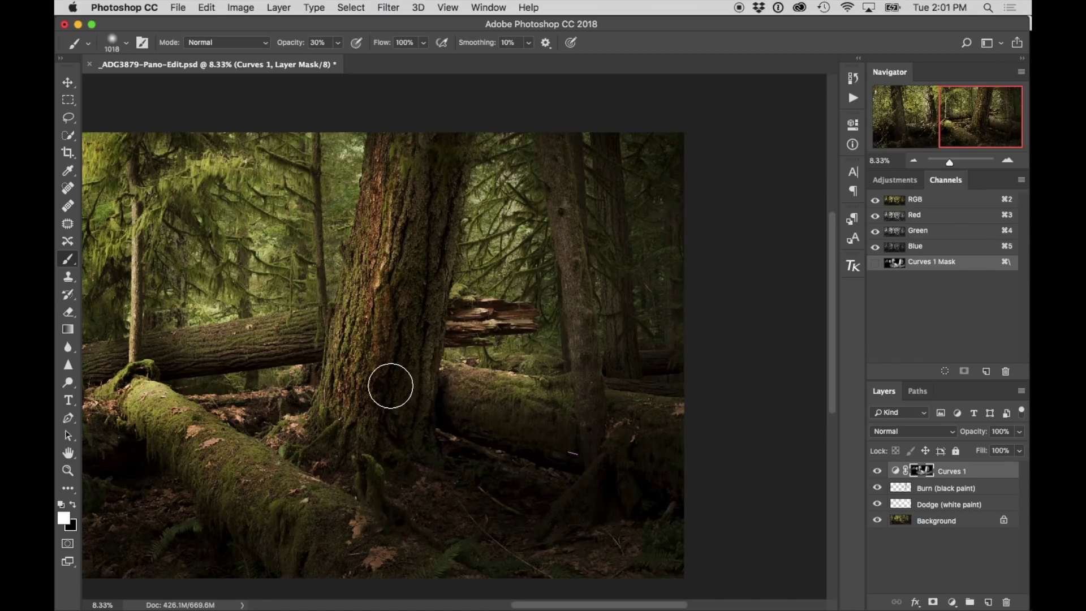
- Paint the Curves mask white at 30% opacity along the fallen log beside the large trunk and across the foliage above it
mouse_move(196, 369)
mouse_down()
mouse_move(286, 345)
mouse_move(307, 324)
mouse_move(172, 357)
mouse_move(197, 358)
mouse_move(278, 409)
mouse_move(244, 401)
mouse_move(255, 415)
mouse_move(290, 427)
mouse_move(267, 379)
mouse_move(305, 339)
mouse_up()
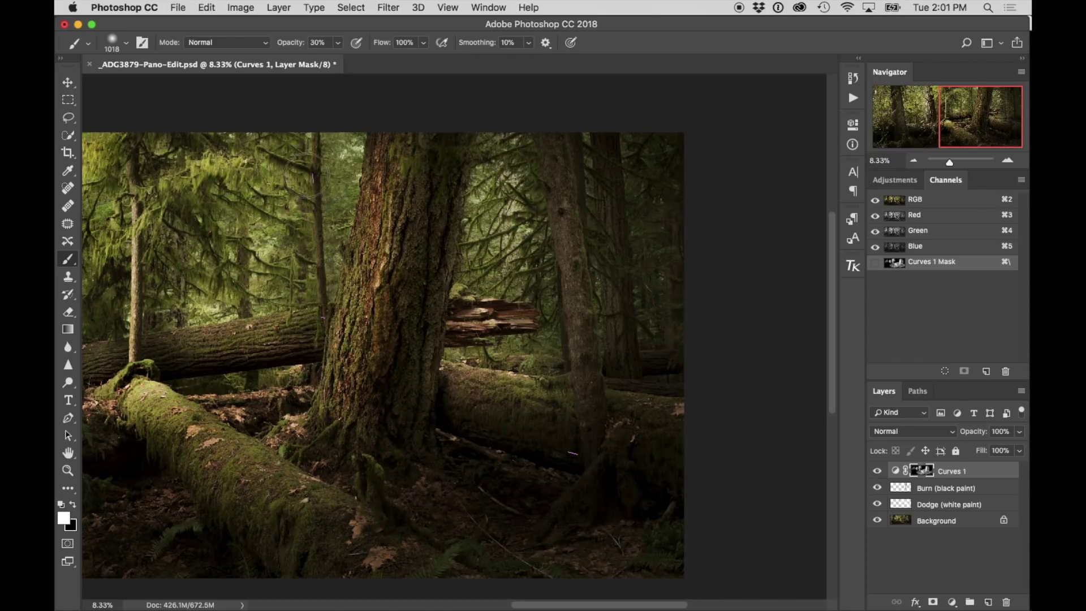
drag(253, 211, 393, 259)
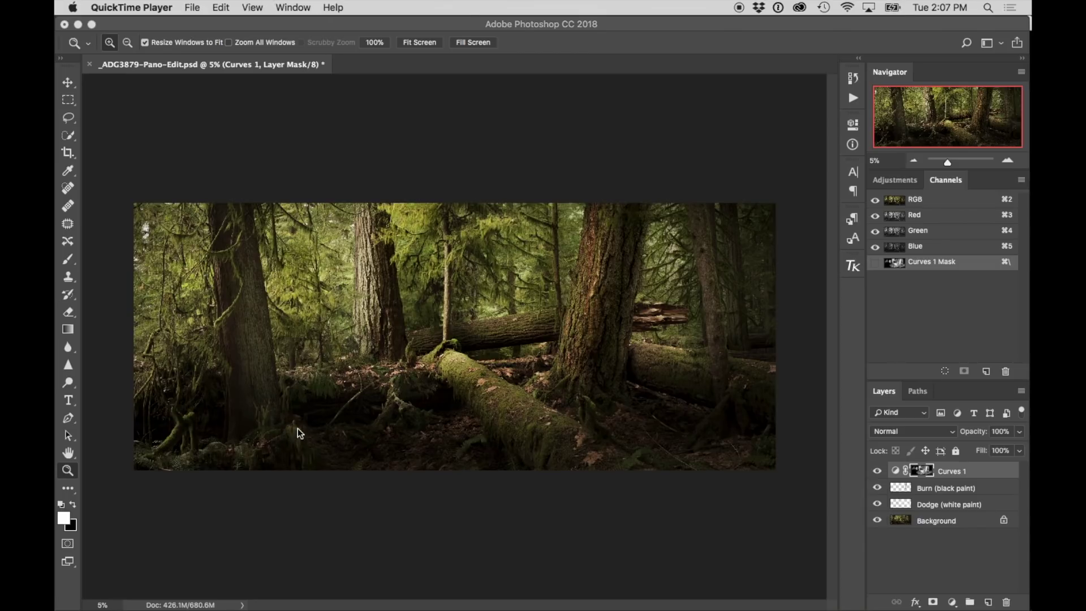
- Add a new Overlay dodge layer above the Curves layer with the TKActions Dodge action, to work on the panorama's lower-left corner
click(214, 432)
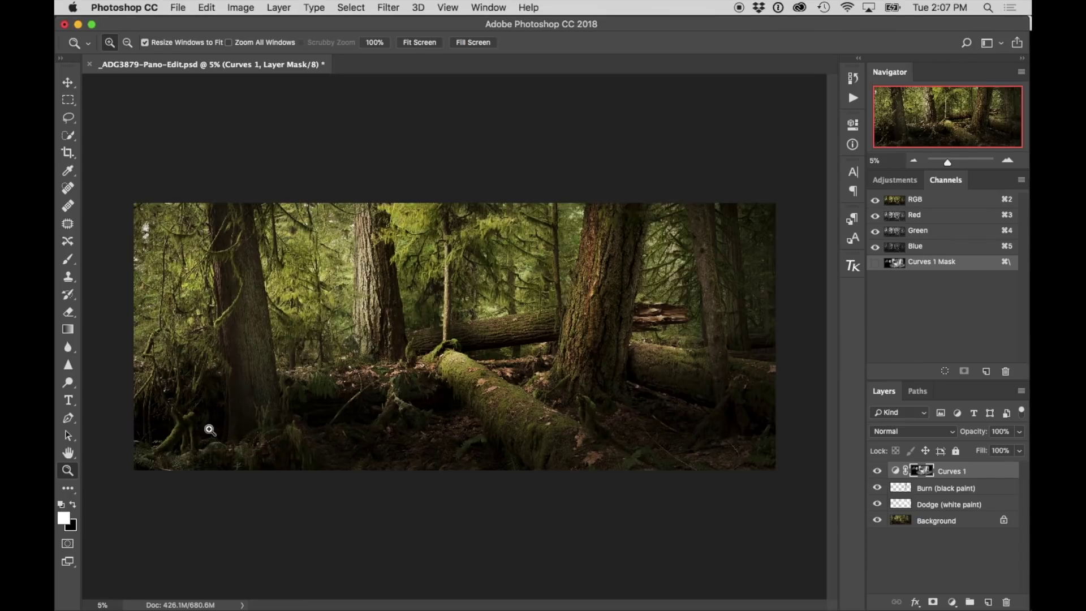
click(210, 430)
click(196, 442)
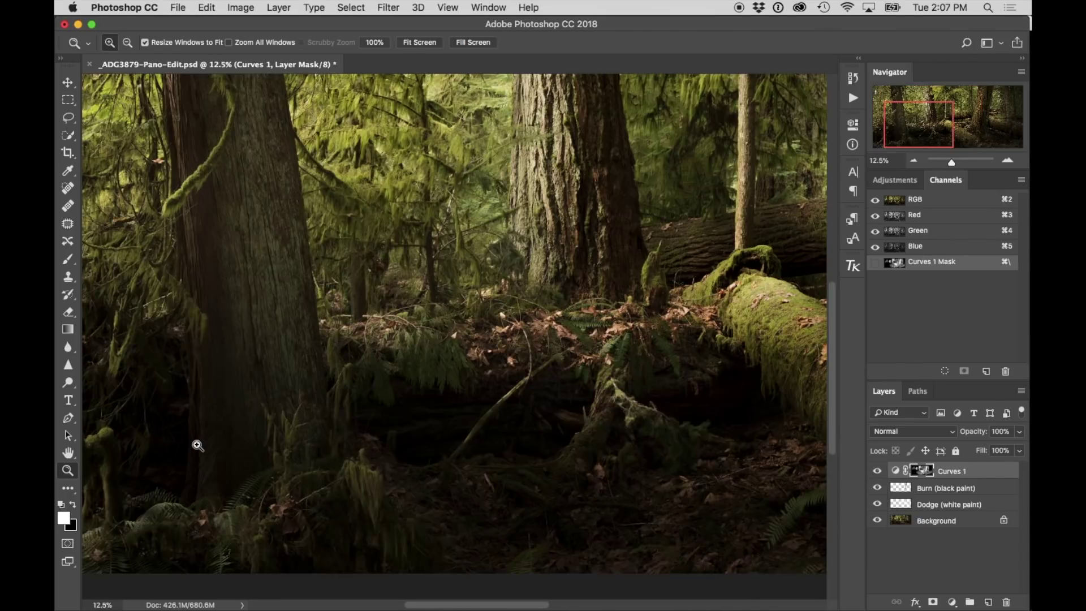
click(217, 448)
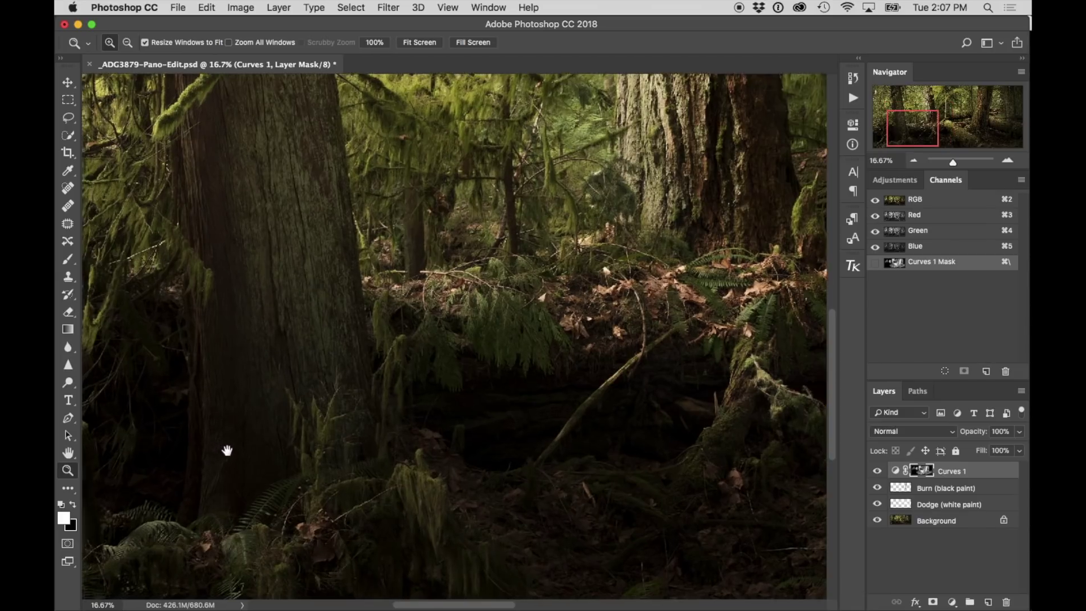
drag(219, 451, 448, 269)
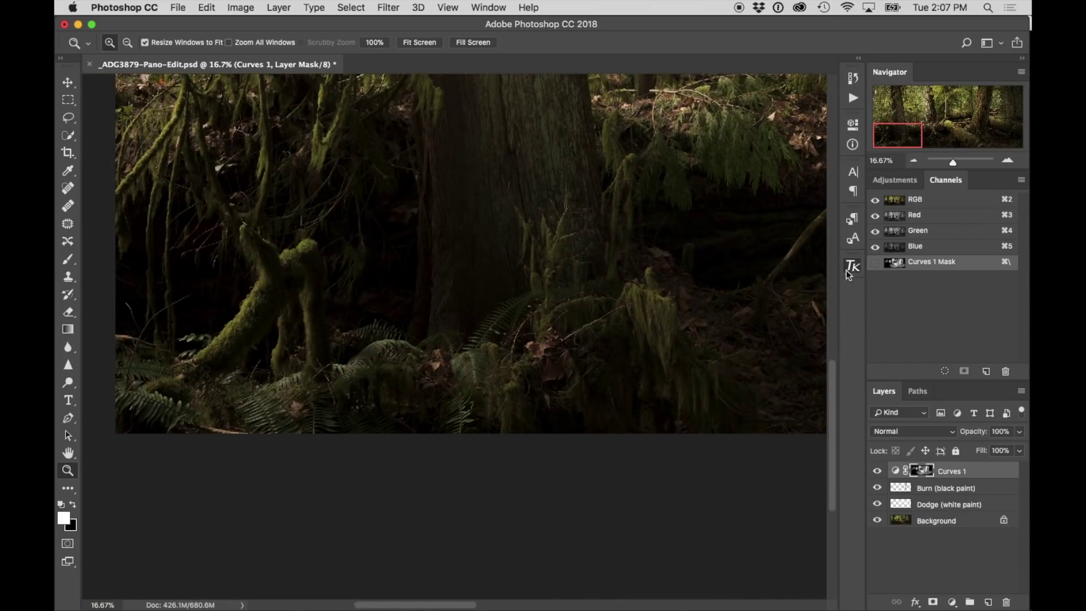
click(852, 267)
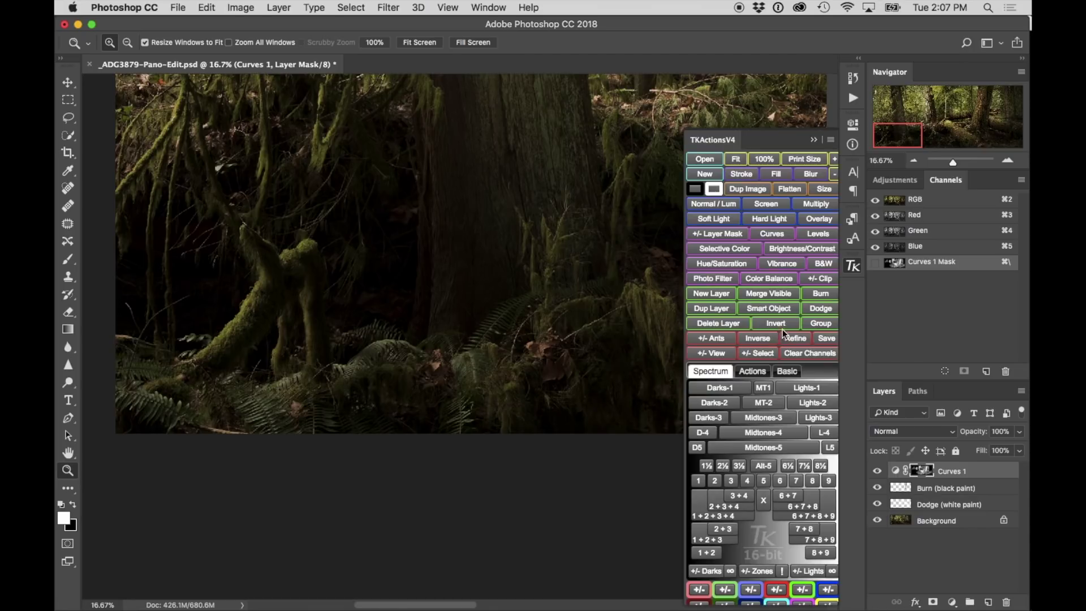
click(819, 308)
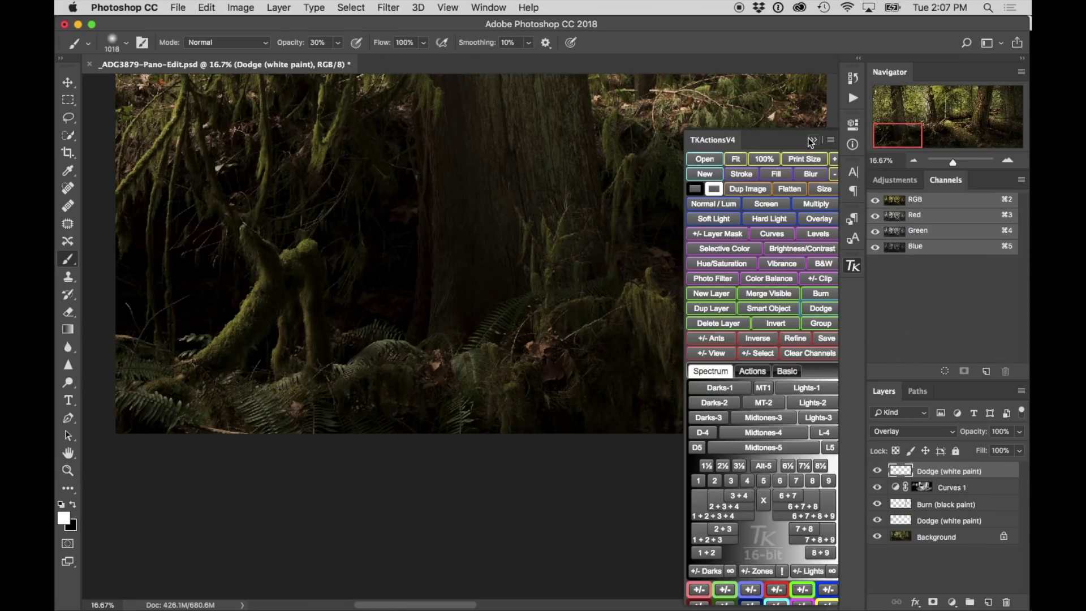
click(812, 141)
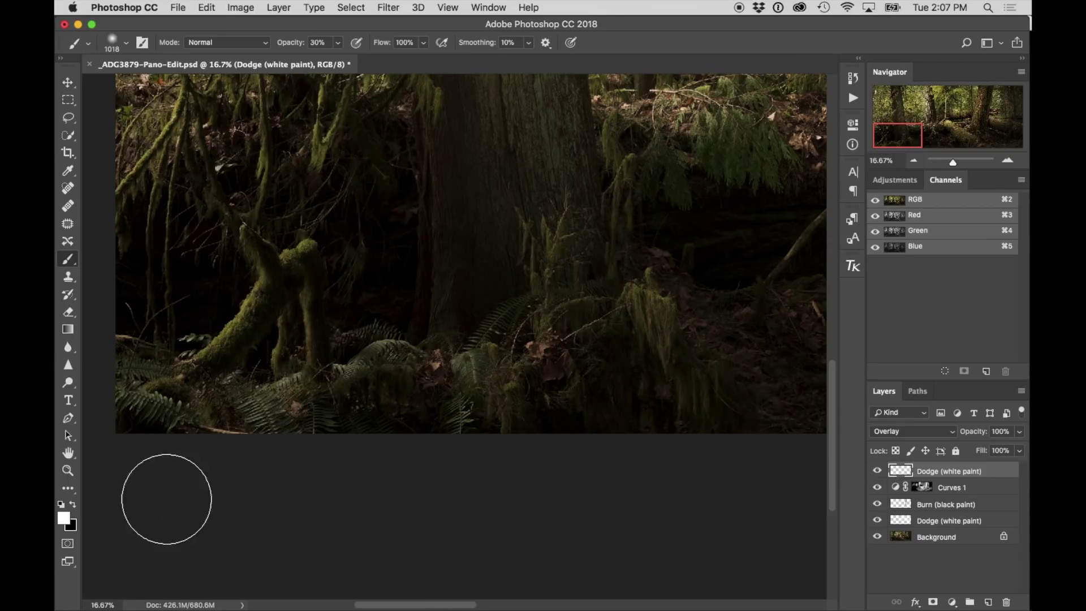
- Set the brush's foreground colour to a pale warm cream, hex fdeedd
click(64, 517)
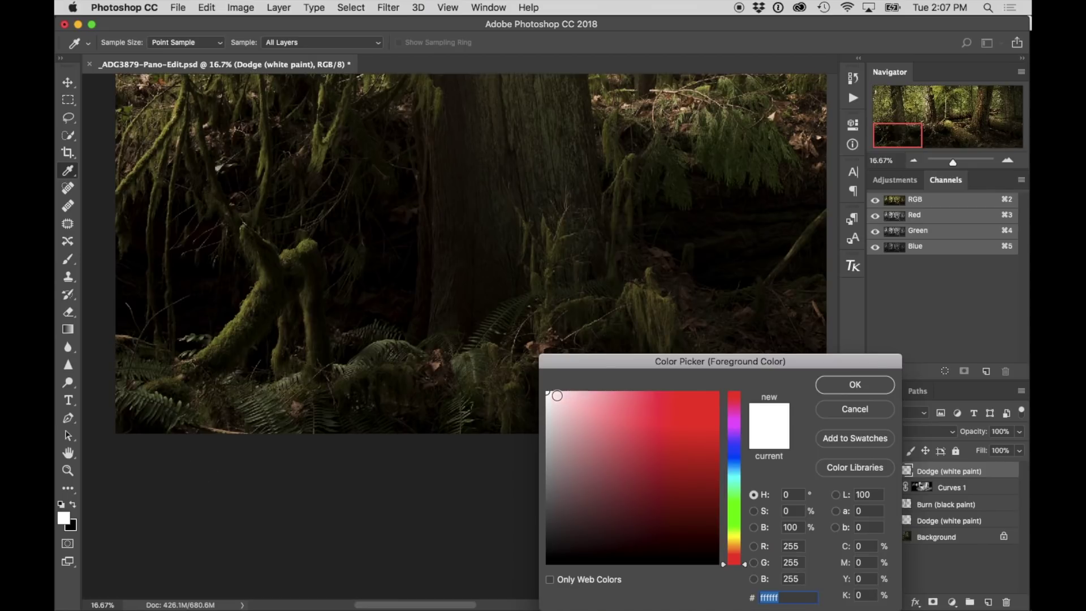
click(568, 393)
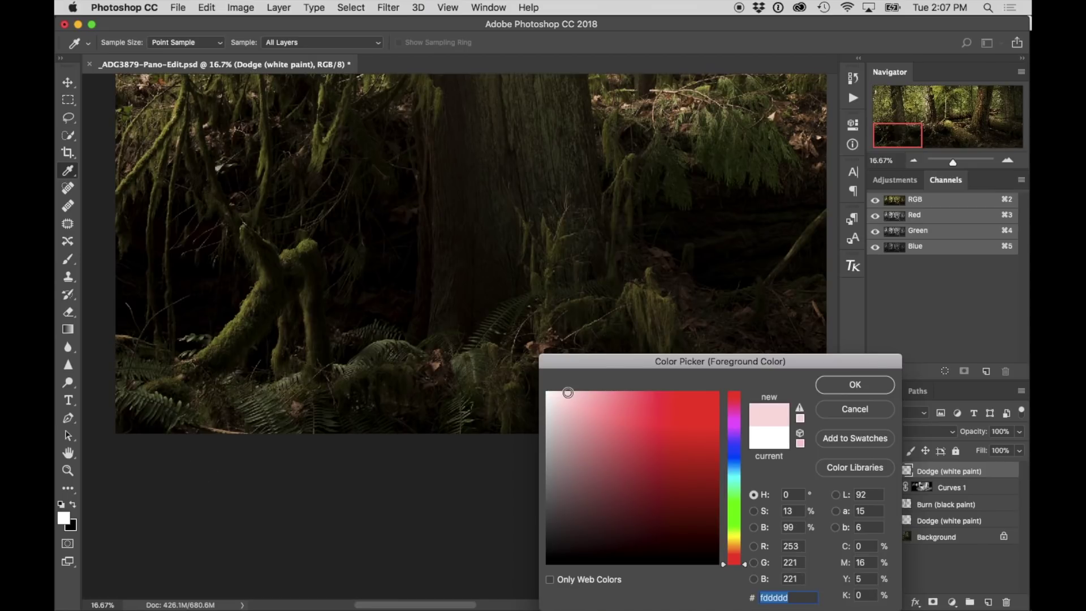
drag(745, 566, 743, 548)
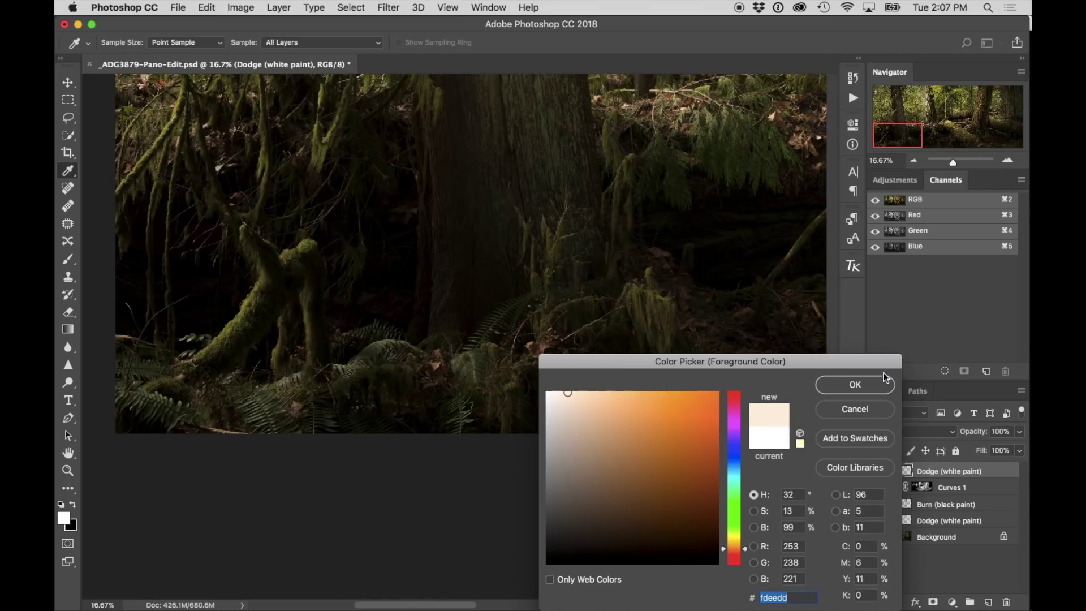
click(854, 385)
key(b)
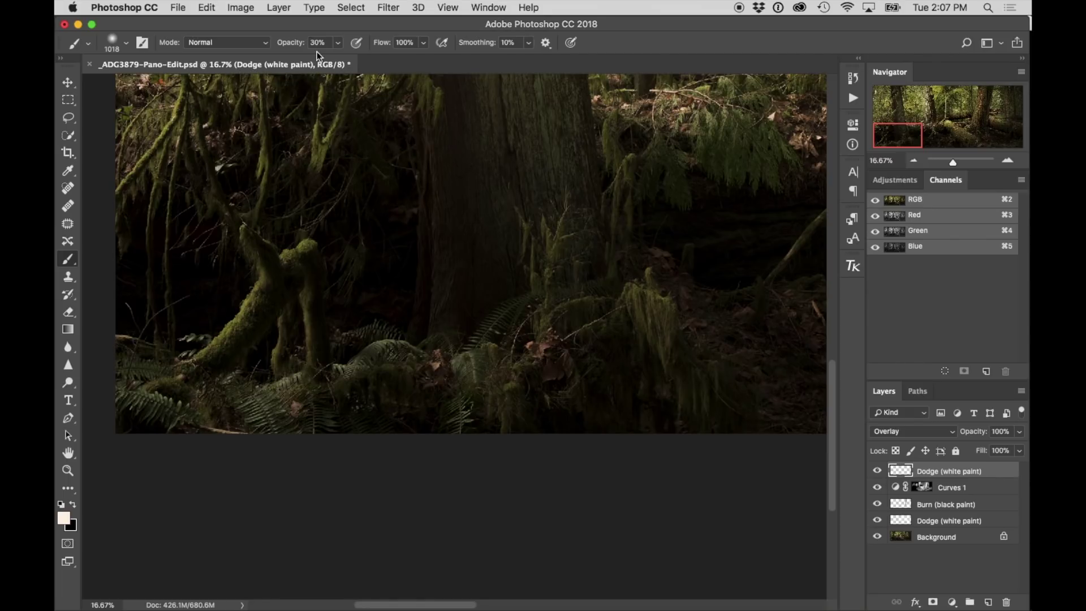
- Paint the cream colour at 10% opacity on the new dodge layer over the hanging moss, leaves and ferns at the trunk's base
key(1)
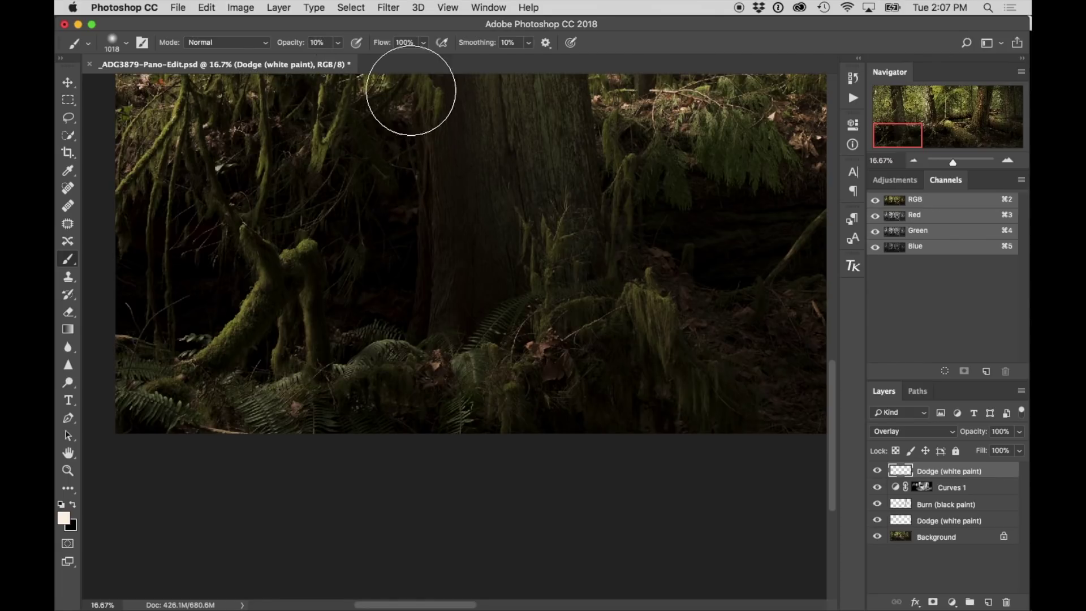
mouse_move(654, 346)
mouse_down()
mouse_move(655, 364)
mouse_move(644, 315)
mouse_move(615, 320)
mouse_move(652, 298)
mouse_move(639, 307)
mouse_up()
drag(544, 365, 469, 375)
mouse_move(338, 347)
mouse_down()
mouse_move(239, 336)
mouse_move(239, 322)
mouse_move(176, 372)
mouse_move(206, 357)
mouse_move(264, 276)
mouse_move(197, 357)
mouse_move(279, 249)
mouse_move(270, 292)
mouse_move(238, 317)
mouse_move(299, 242)
mouse_move(282, 267)
mouse_move(263, 260)
mouse_move(484, 301)
mouse_move(472, 355)
mouse_move(362, 366)
mouse_move(475, 386)
mouse_move(478, 370)
mouse_move(283, 407)
mouse_move(389, 373)
mouse_move(531, 287)
mouse_move(518, 274)
mouse_move(526, 304)
mouse_move(643, 306)
mouse_move(651, 351)
mouse_move(653, 318)
mouse_move(660, 332)
mouse_move(641, 301)
mouse_move(649, 377)
mouse_move(655, 366)
mouse_move(677, 388)
mouse_move(669, 396)
mouse_move(643, 297)
mouse_move(634, 320)
mouse_move(634, 307)
mouse_move(659, 349)
mouse_move(632, 304)
mouse_move(591, 350)
mouse_move(518, 365)
mouse_move(541, 228)
mouse_move(535, 237)
mouse_move(555, 232)
mouse_move(572, 206)
mouse_move(524, 377)
mouse_move(473, 361)
mouse_move(537, 306)
mouse_move(479, 372)
mouse_move(490, 412)
mouse_move(336, 378)
mouse_move(233, 394)
mouse_move(262, 409)
mouse_move(204, 357)
mouse_move(285, 289)
mouse_move(185, 368)
mouse_move(255, 312)
mouse_move(239, 235)
mouse_move(308, 252)
mouse_move(199, 361)
mouse_move(230, 315)
mouse_move(193, 364)
mouse_move(285, 281)
mouse_move(208, 361)
mouse_move(150, 375)
mouse_move(332, 408)
mouse_move(177, 376)
mouse_move(301, 259)
mouse_move(288, 254)
mouse_move(302, 263)
mouse_move(243, 235)
mouse_move(223, 356)
mouse_move(188, 388)
mouse_move(329, 372)
mouse_move(243, 334)
mouse_move(186, 375)
mouse_move(153, 383)
mouse_move(217, 344)
mouse_move(209, 334)
mouse_move(315, 371)
mouse_move(489, 368)
mouse_move(625, 304)
mouse_move(652, 313)
mouse_move(657, 335)
mouse_up()
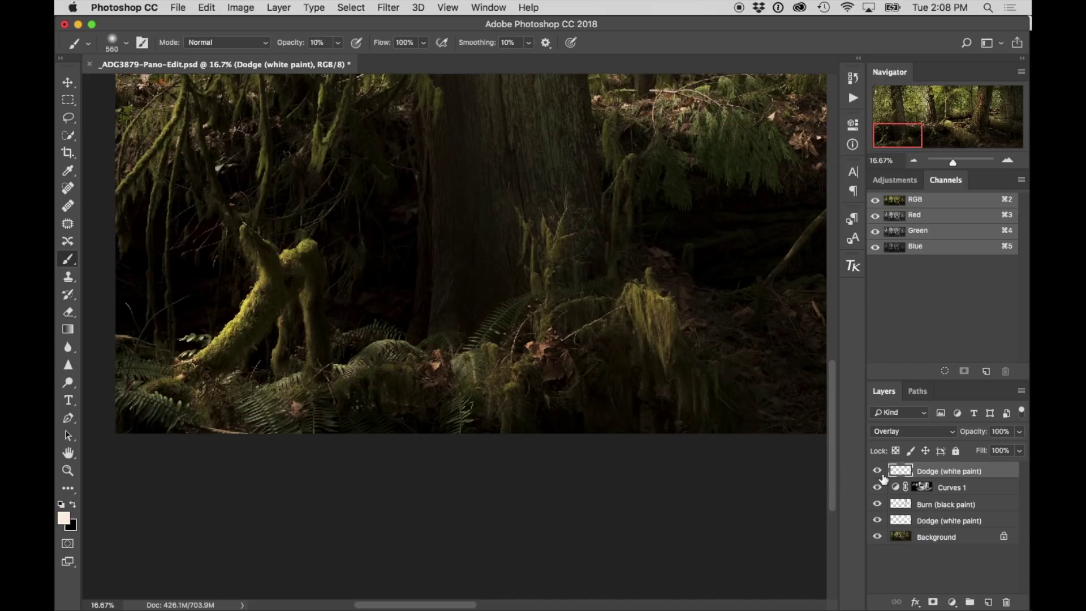
- Compare the lower-left corner repeatedly with and without the new dodge layer
click(876, 472)
click(876, 472)
click(877, 471)
click(877, 472)
click(876, 472)
click(876, 472)
click(876, 472)
click(877, 471)
click(877, 471)
click(876, 471)
click(876, 472)
click(876, 472)
click(877, 472)
click(877, 472)
click(877, 471)
click(877, 472)
click(877, 472)
click(876, 472)
click(877, 471)
click(877, 472)
- Add a second Curves adjustment layer and anchor its shadows at input 37, output 37 by sampling the ground beside the hanging moss
click(952, 601)
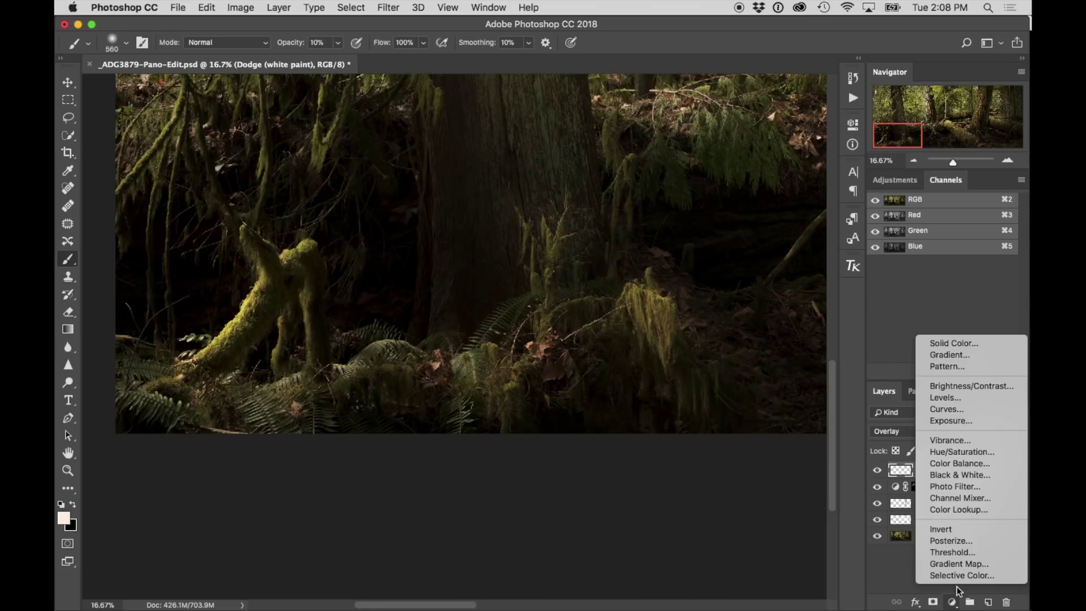
click(939, 409)
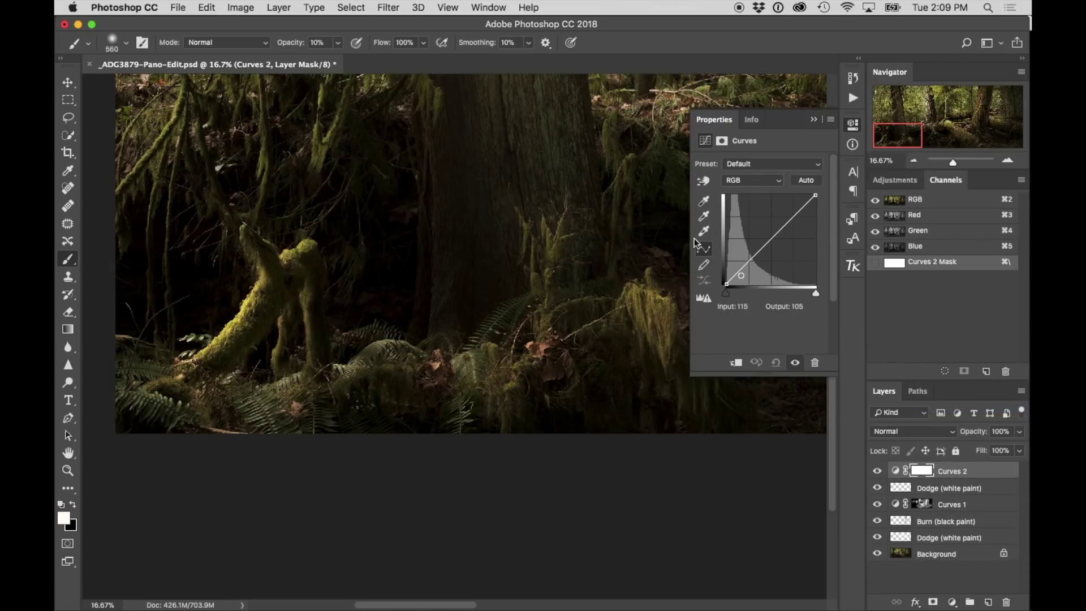
key(z)
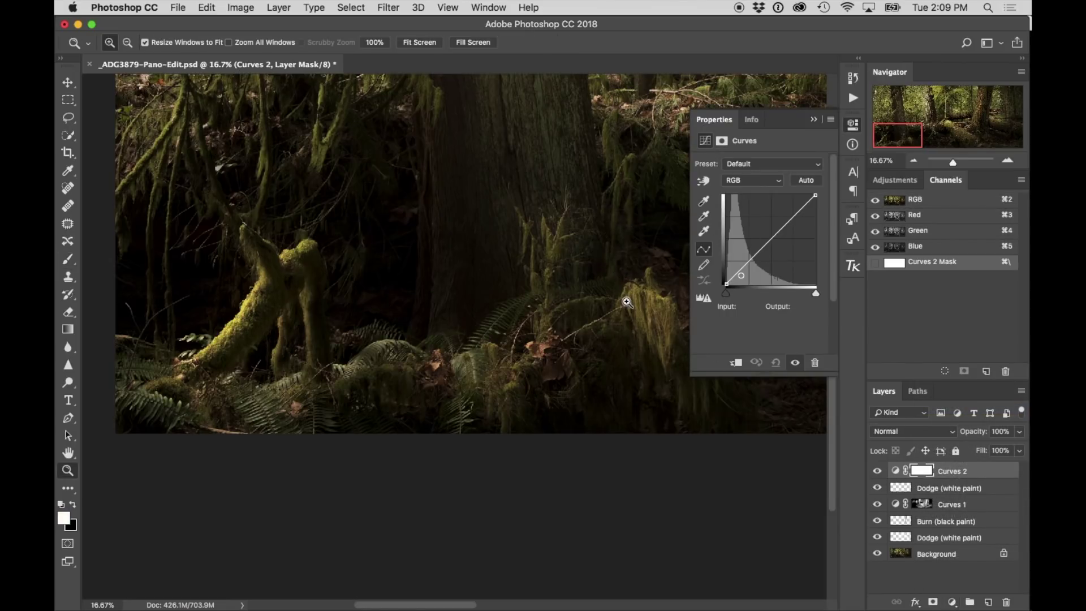
click(650, 301)
click(650, 301)
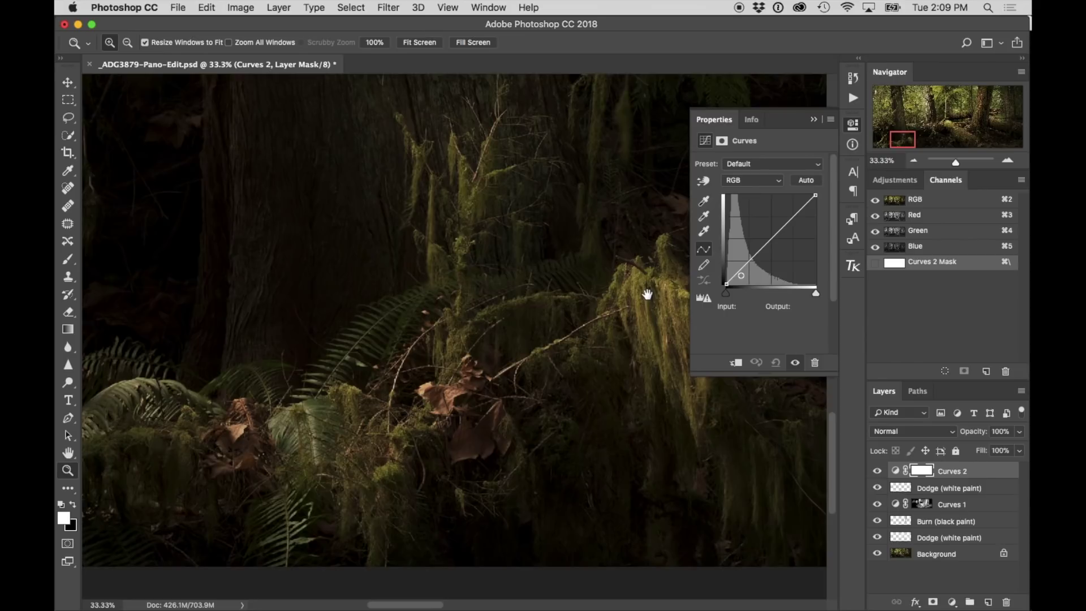
drag(648, 294, 388, 339)
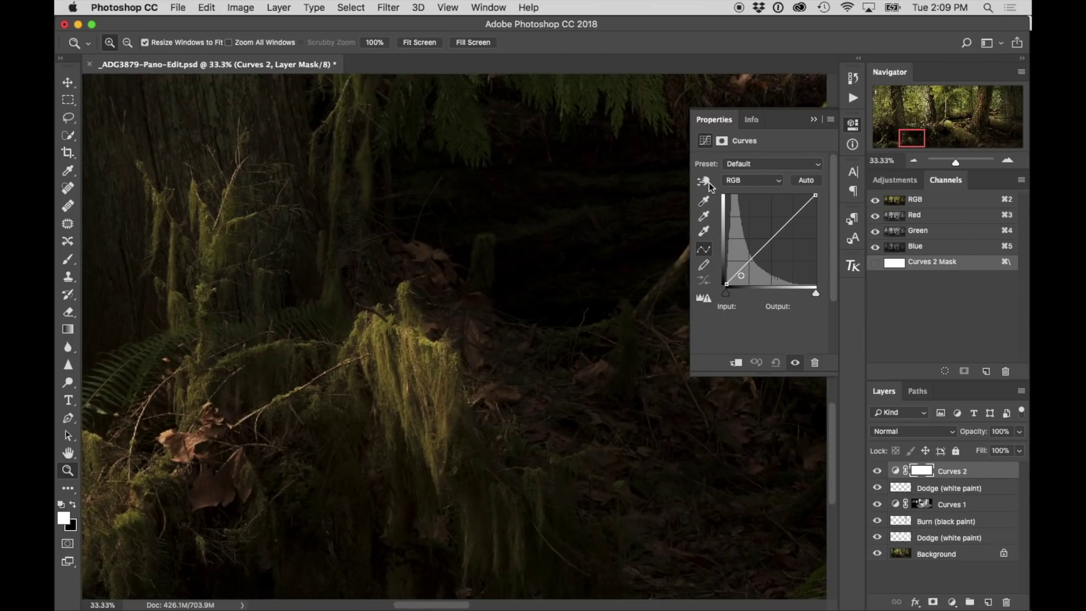
click(704, 181)
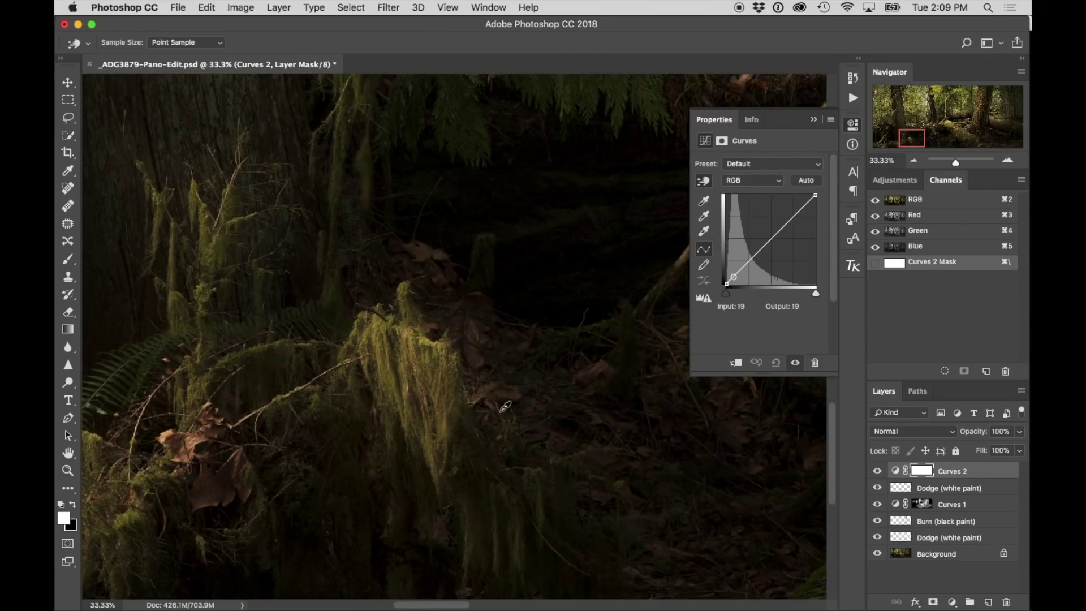
click(477, 391)
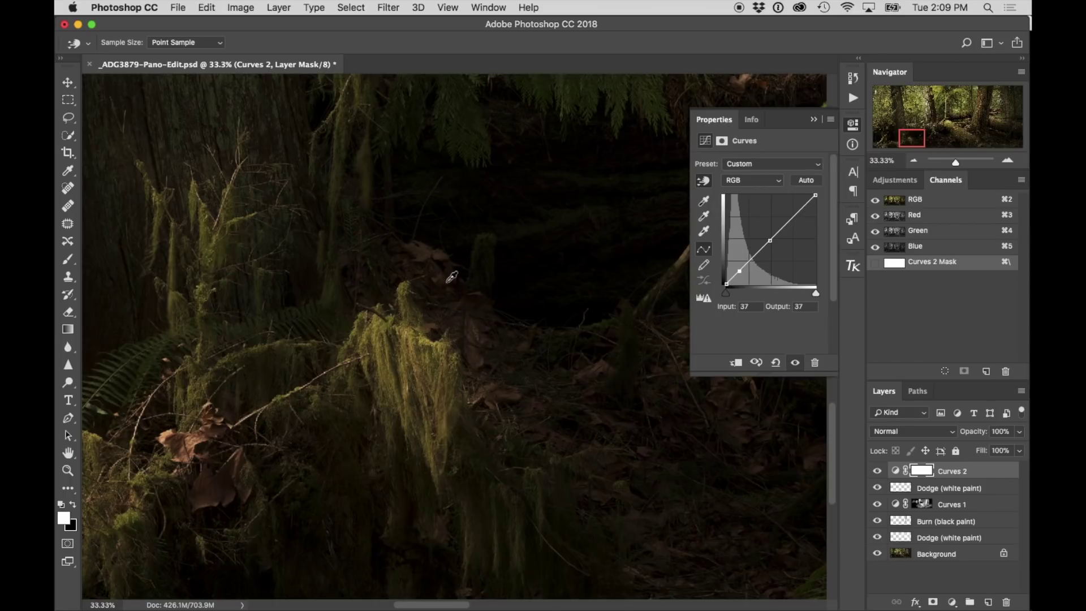
- Raise the new curve's midtone point to input 113, output 133 and compare the image with and without it
drag(770, 240, 768, 238)
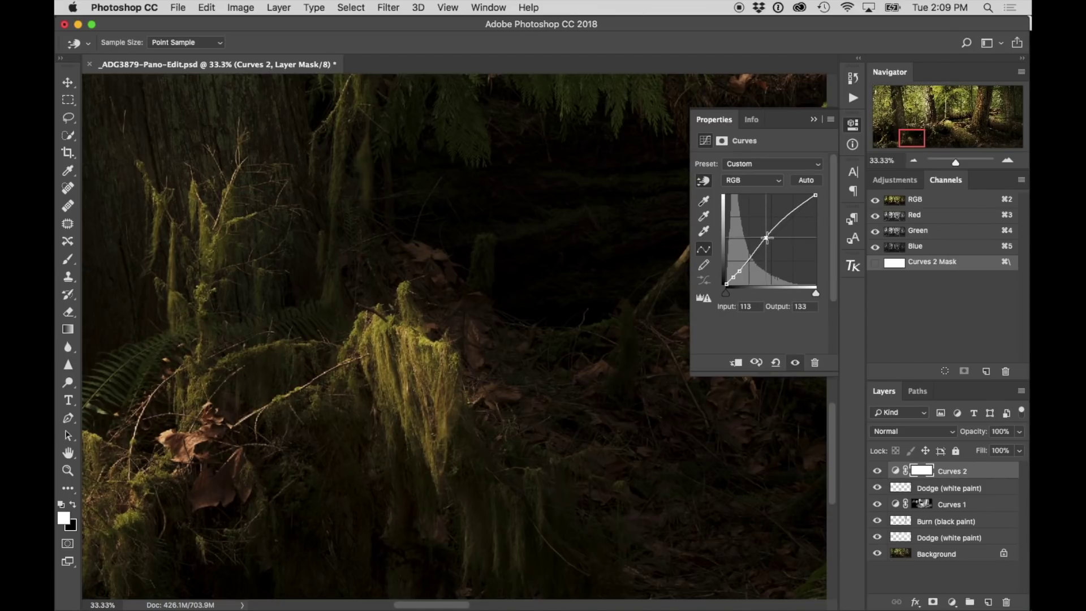
click(795, 363)
click(795, 363)
- Lift the curve's midtone point further to input 111, output 145, judging it on a wider view of the panorama
key(z)
alt+click(334, 337)
alt+click(334, 338)
alt+click(335, 342)
alt+click(334, 346)
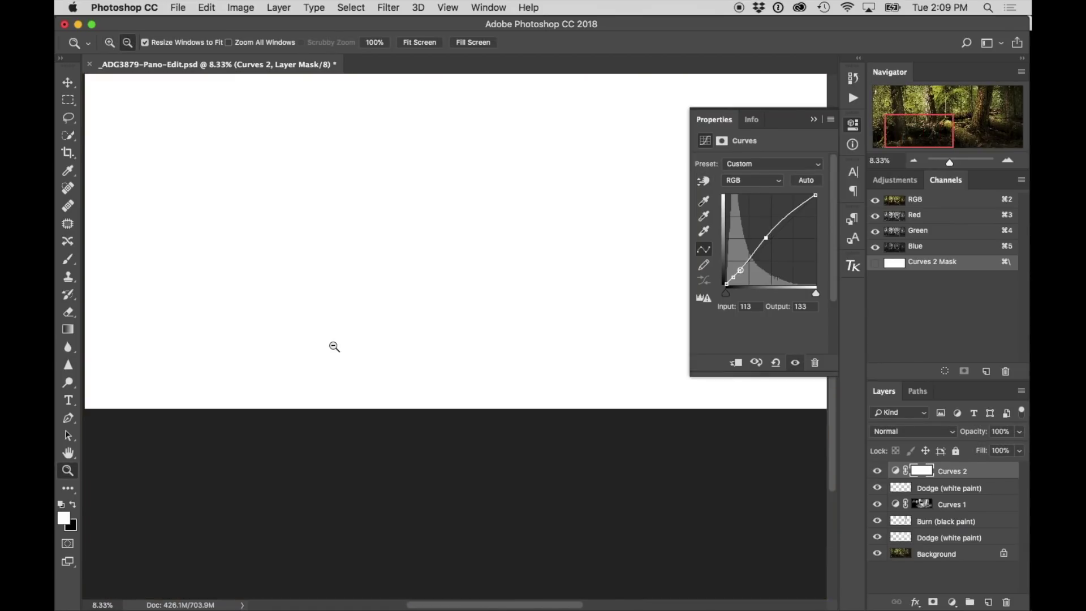
click(205, 355)
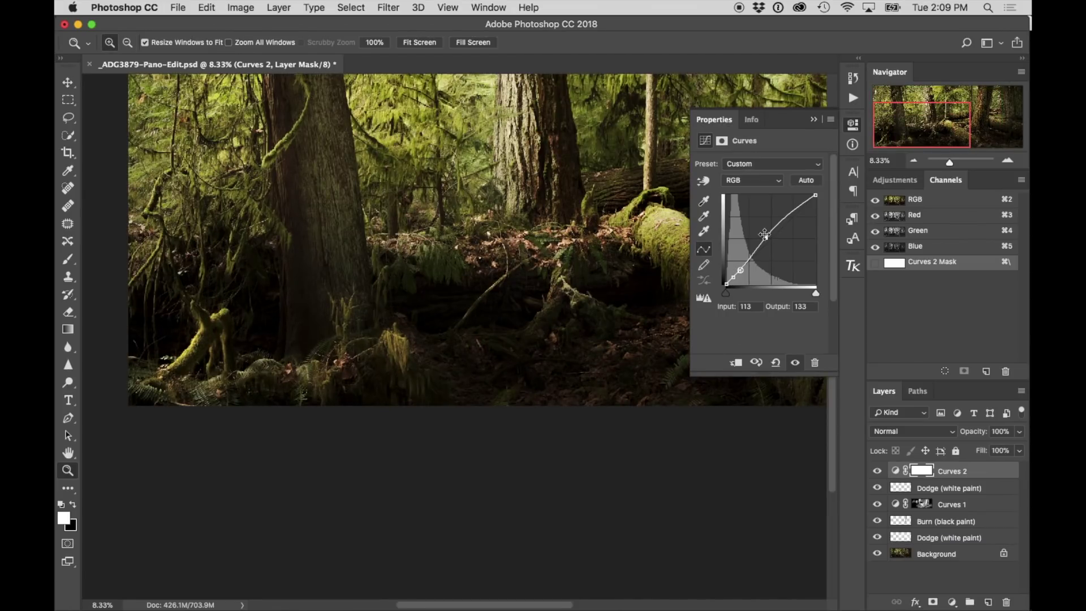
drag(766, 238, 765, 233)
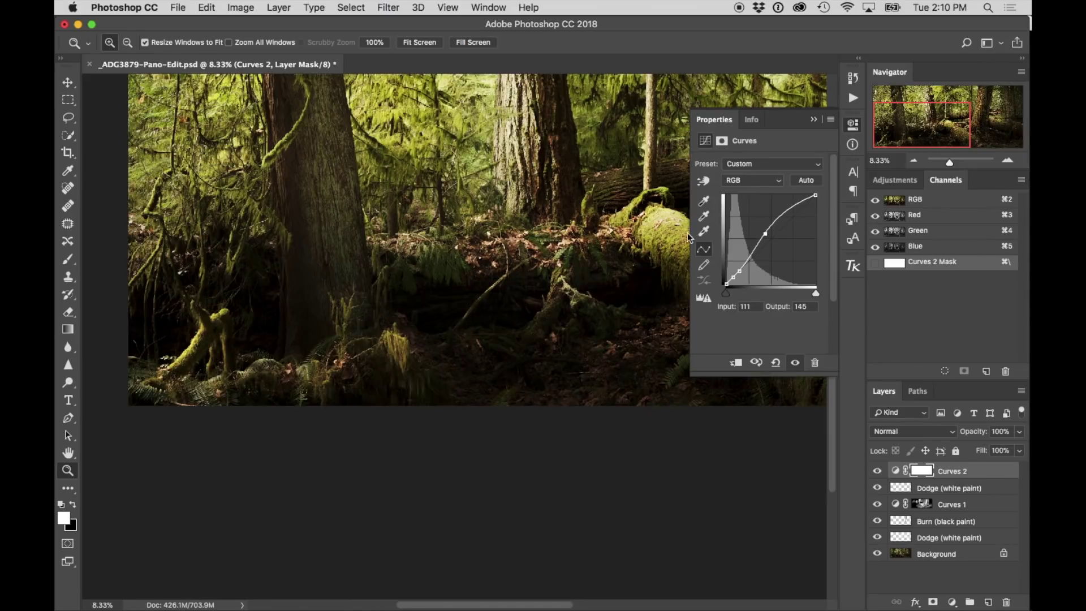
- Put away the curve settings and invert the new Curves layer's mask to black
alt+click(482, 243)
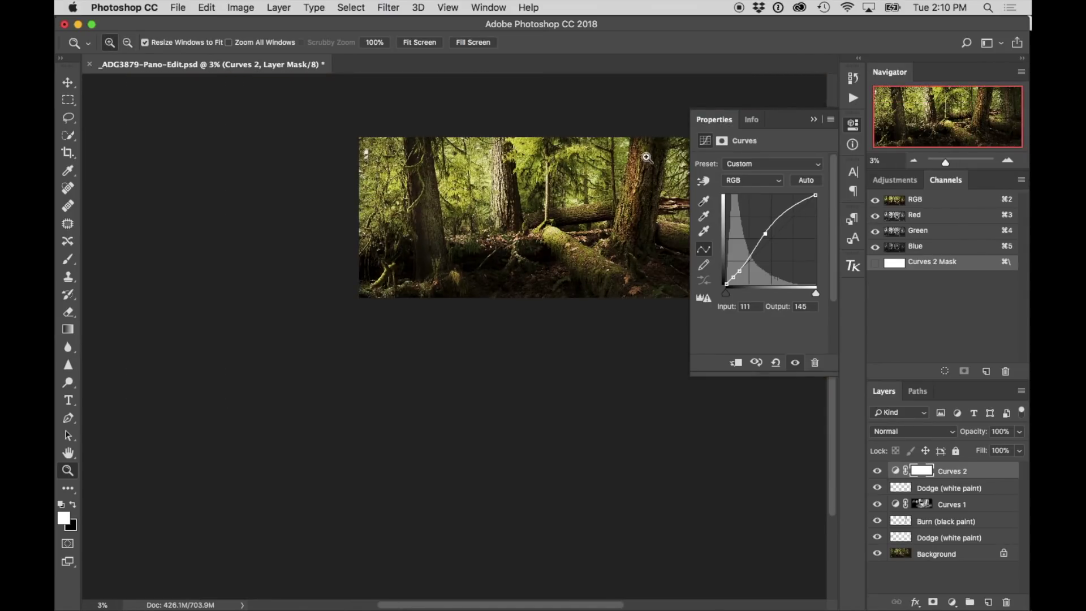
click(814, 121)
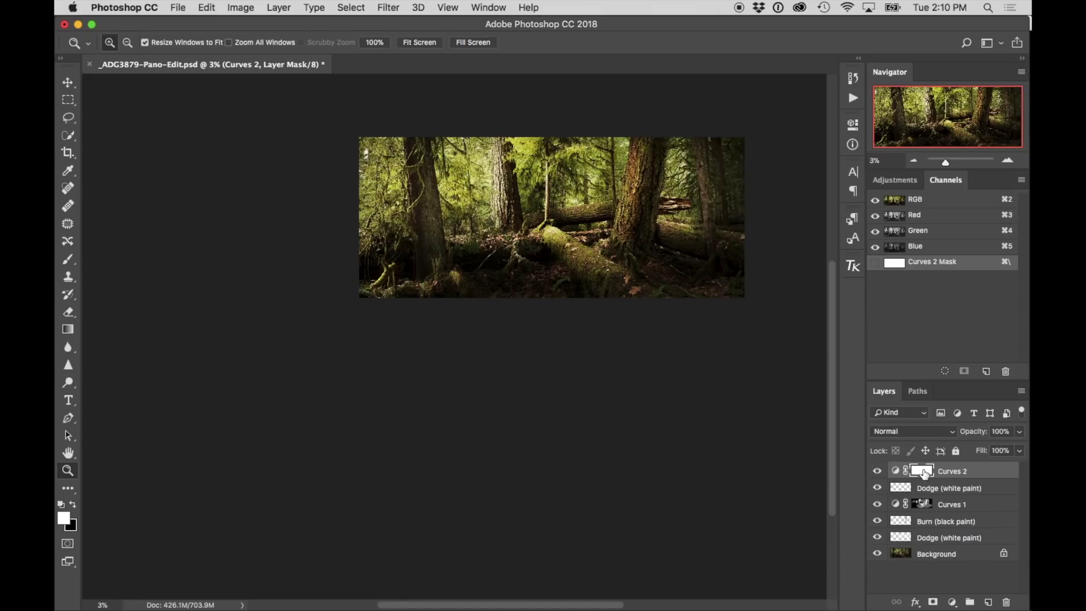
key(super+i)
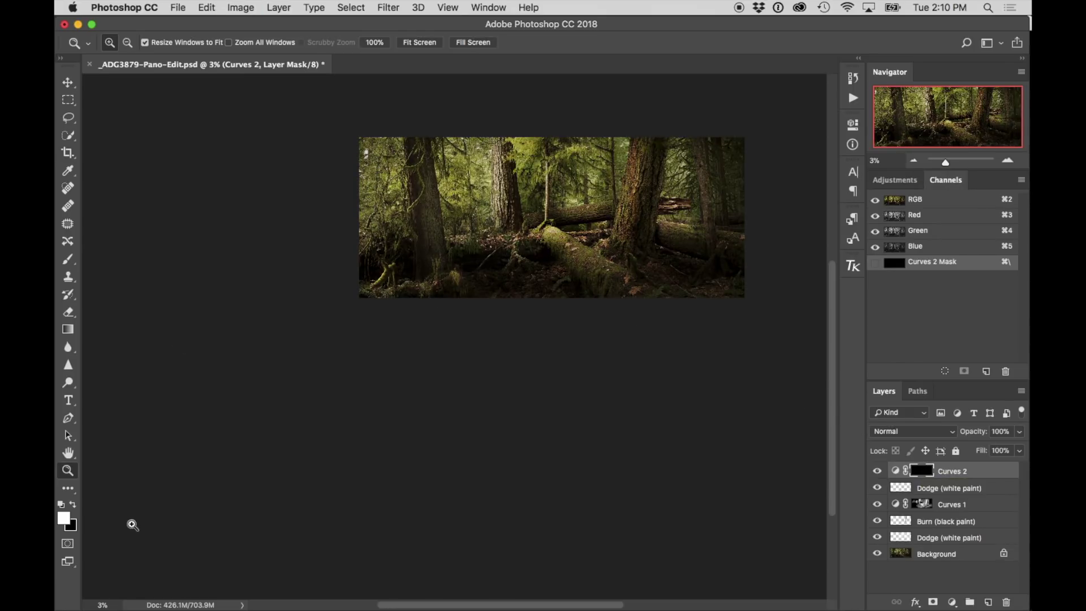
- Set up a white brush at 54% opacity for painting the Curves 2 mask around the dark ground beside the large tree's base
click(454, 278)
click(293, 442)
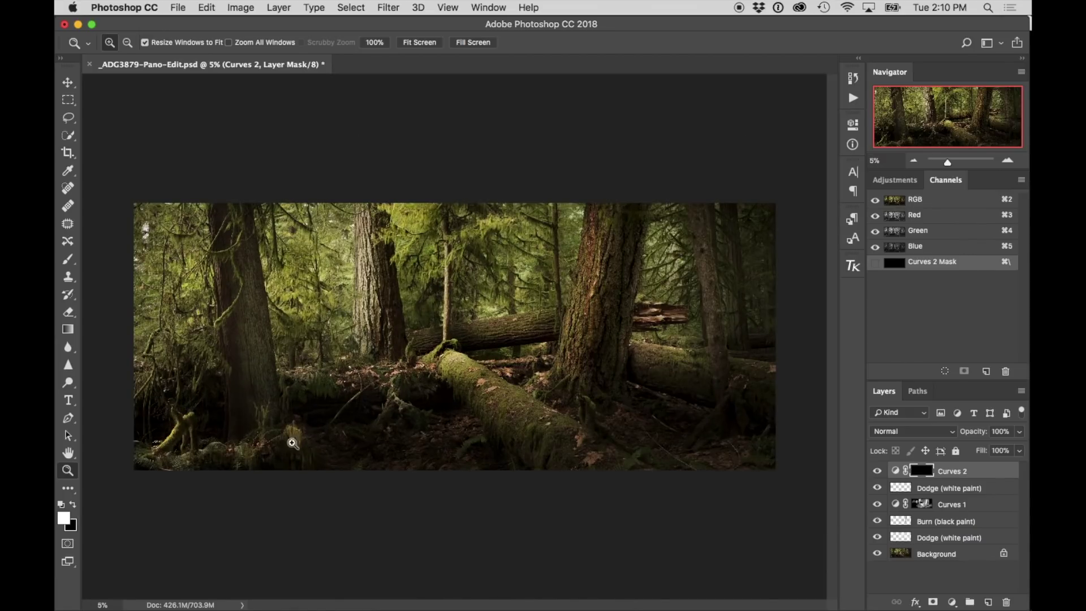
click(261, 456)
click(260, 457)
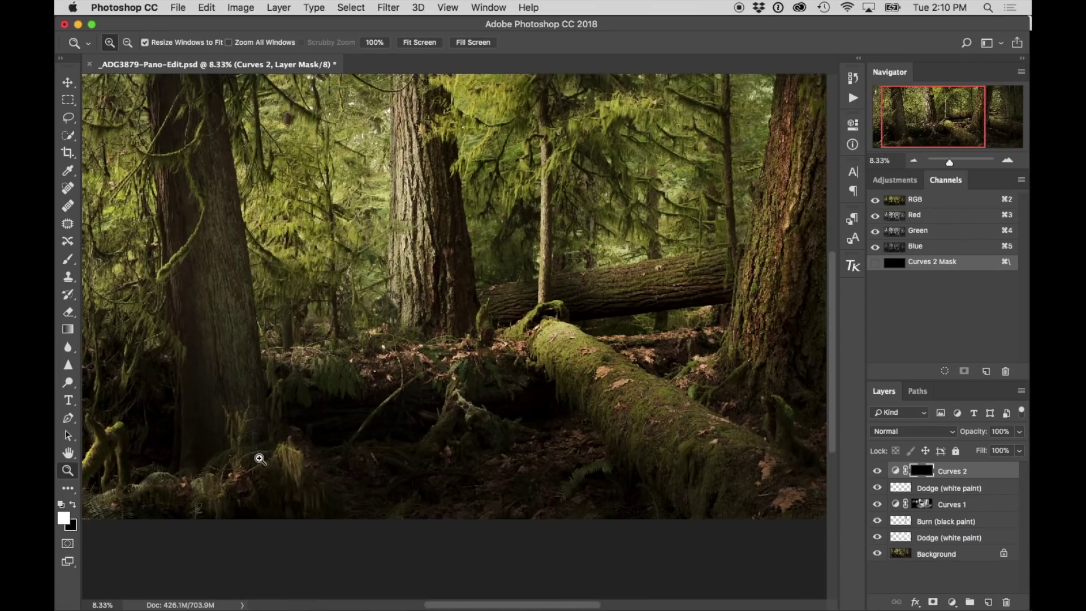
click(259, 457)
click(267, 450)
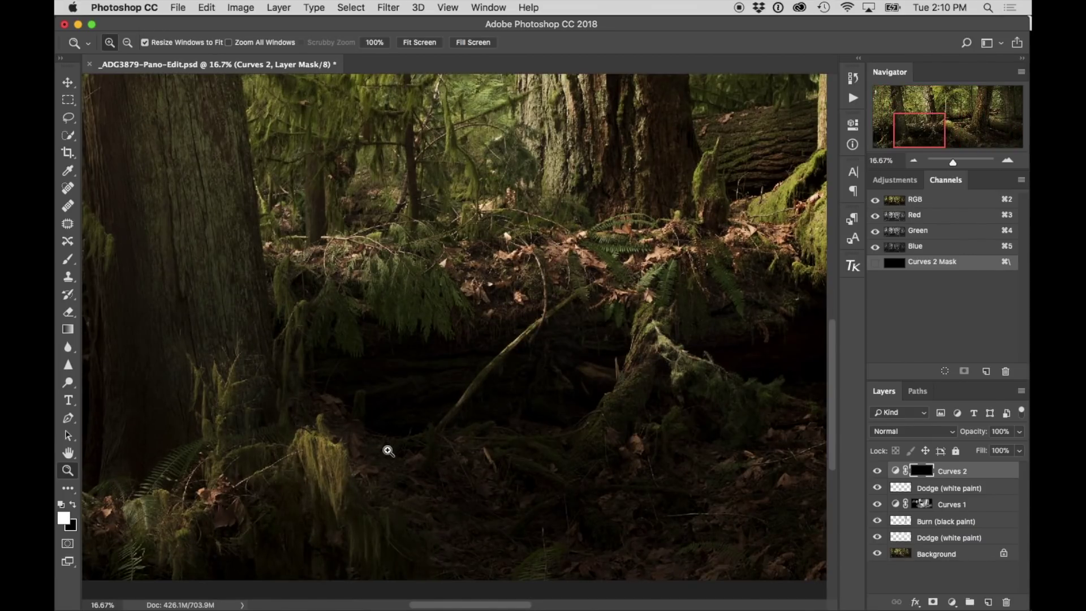
key(b)
click(62, 521)
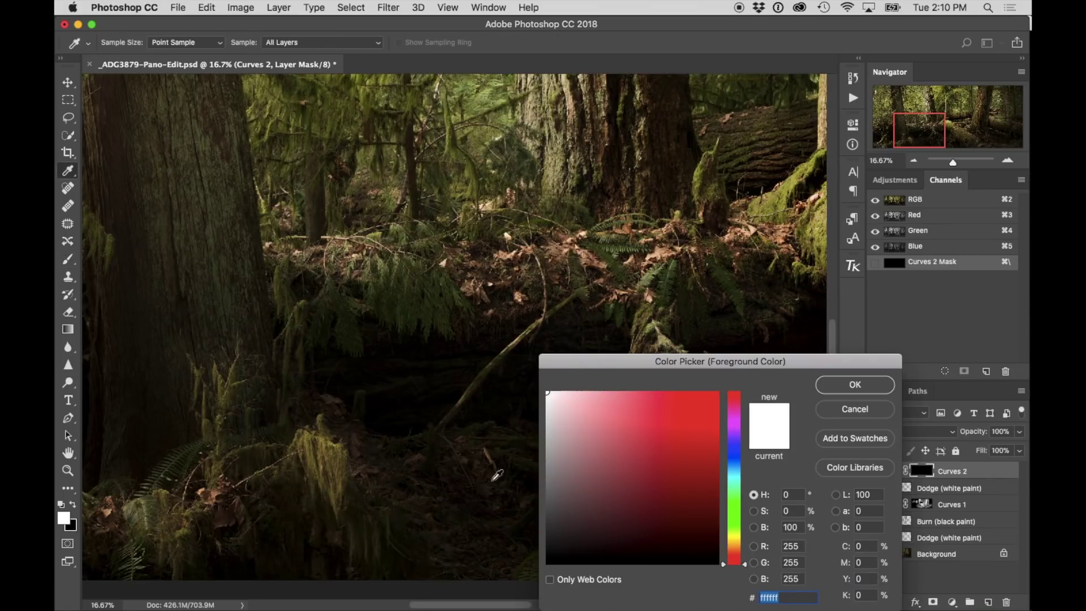
click(873, 382)
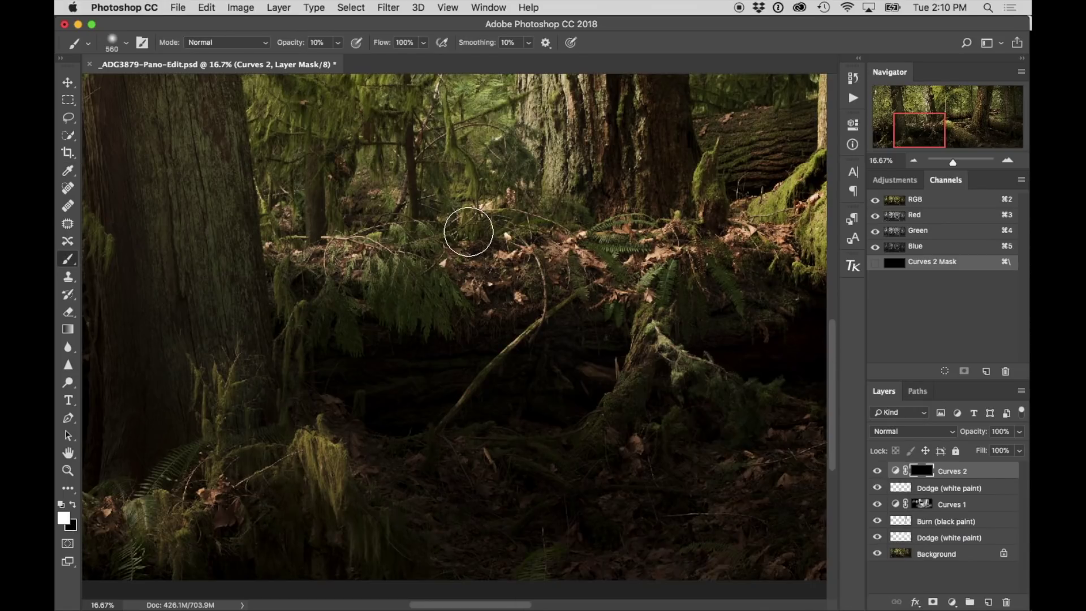
click(337, 43)
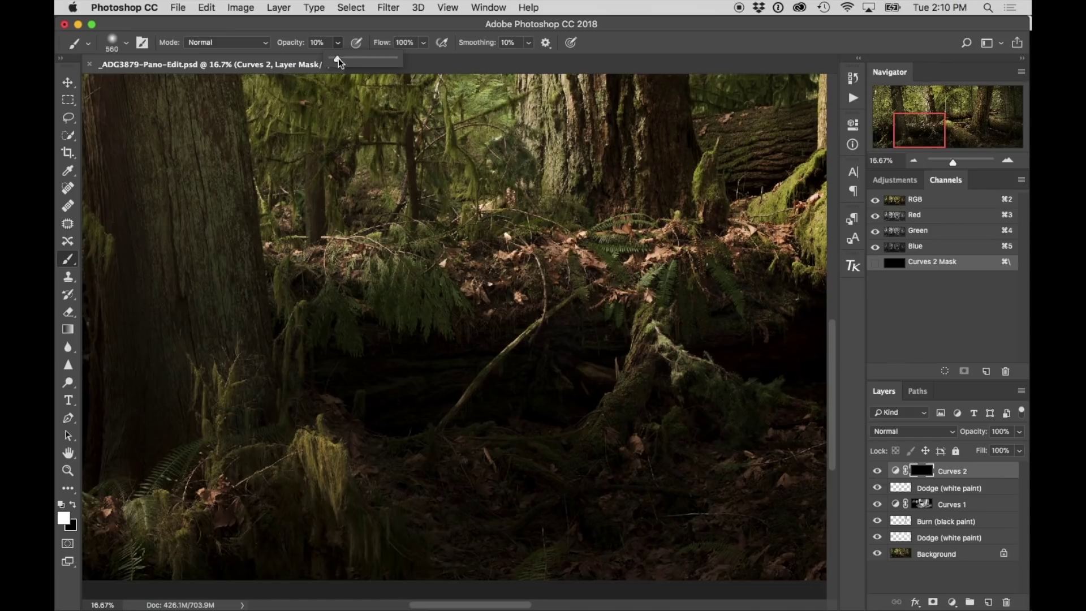
drag(355, 59, 365, 64)
- Paint white on the Curves 2 mask over the moss, branches and ferns in the dark undergrowth around the large tree's base
click(333, 454)
mouse_move(333, 454)
mouse_down()
mouse_move(230, 484)
mouse_move(196, 418)
mouse_move(216, 377)
mouse_move(180, 381)
mouse_move(202, 378)
mouse_move(177, 499)
mouse_move(273, 467)
mouse_move(349, 460)
mouse_move(330, 492)
mouse_move(323, 448)
mouse_move(333, 512)
mouse_move(356, 471)
mouse_move(365, 478)
mouse_move(317, 472)
mouse_move(313, 484)
mouse_move(166, 502)
mouse_move(154, 539)
mouse_move(149, 510)
mouse_move(292, 471)
mouse_move(498, 347)
mouse_move(554, 329)
mouse_up()
mouse_move(342, 320)
mouse_down()
mouse_move(313, 351)
mouse_move(368, 298)
mouse_up()
mouse_move(292, 441)
mouse_down()
mouse_move(486, 431)
mouse_move(408, 436)
mouse_up()
mouse_move(591, 422)
mouse_down()
mouse_move(657, 342)
mouse_move(521, 301)
mouse_move(572, 273)
mouse_move(503, 296)
mouse_move(569, 303)
mouse_move(446, 439)
mouse_move(556, 442)
mouse_move(670, 352)
mouse_move(691, 404)
mouse_move(543, 444)
mouse_move(450, 119)
mouse_move(373, 153)
mouse_move(347, 207)
mouse_up()
drag(429, 316, 584, 496)
- Reduce the white brush to 215 pixels and 30% opacity for the hanging moss at the panorama's far left
mouse_move(531, 347)
mouse_down()
mouse_move(510, 248)
mouse_move(436, 227)
mouse_move(596, 275)
mouse_move(611, 336)
mouse_move(510, 240)
mouse_move(535, 319)
mouse_move(496, 372)
mouse_move(427, 330)
mouse_move(383, 331)
mouse_move(345, 315)
mouse_move(379, 256)
mouse_move(357, 220)
mouse_move(389, 214)
mouse_move(413, 253)
mouse_move(479, 252)
mouse_move(495, 210)
mouse_move(485, 174)
mouse_move(523, 240)
mouse_move(561, 176)
mouse_move(576, 177)
mouse_move(509, 230)
mouse_up()
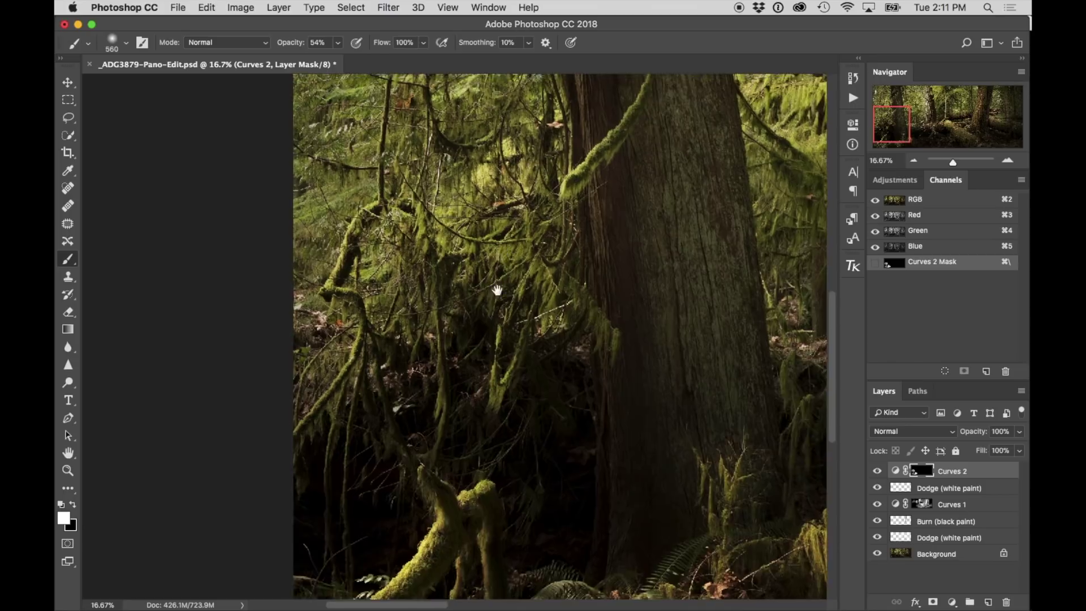
drag(499, 274, 492, 342)
key(z)
click(460, 236)
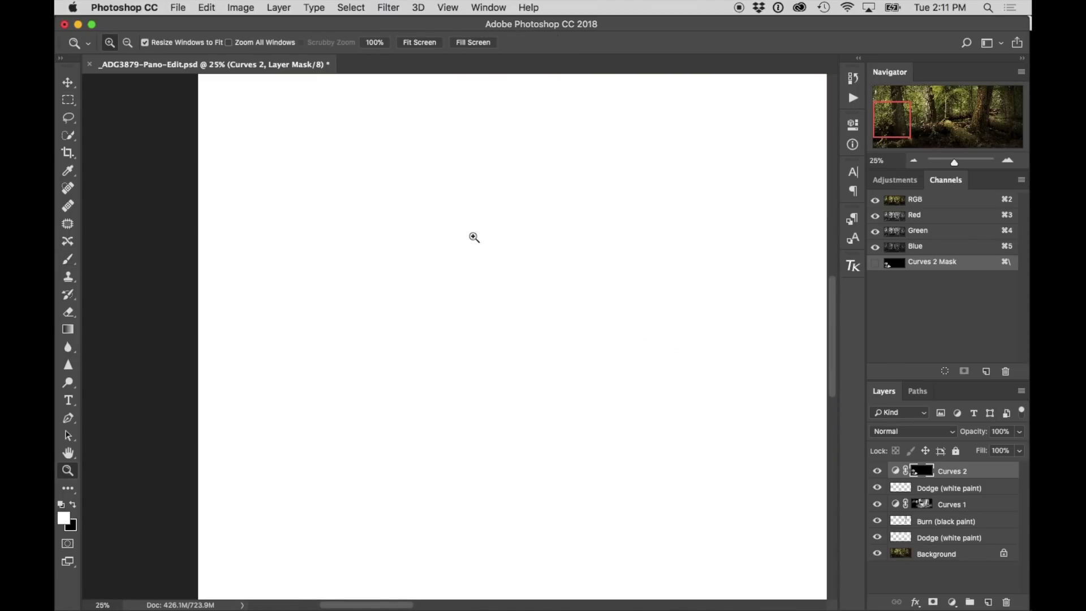
click(496, 245)
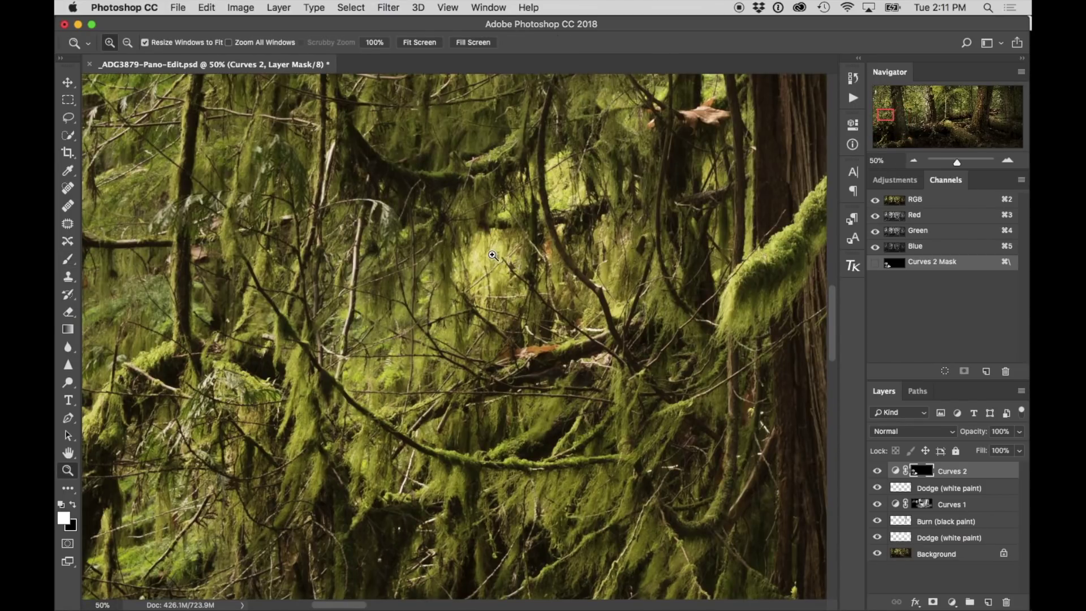
click(502, 266)
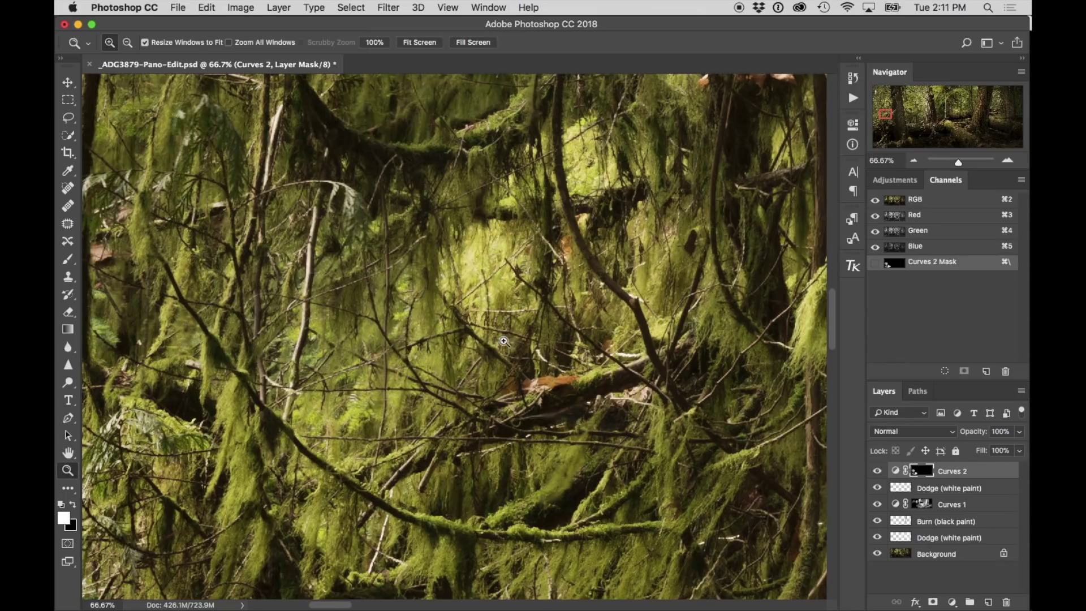
key(b)
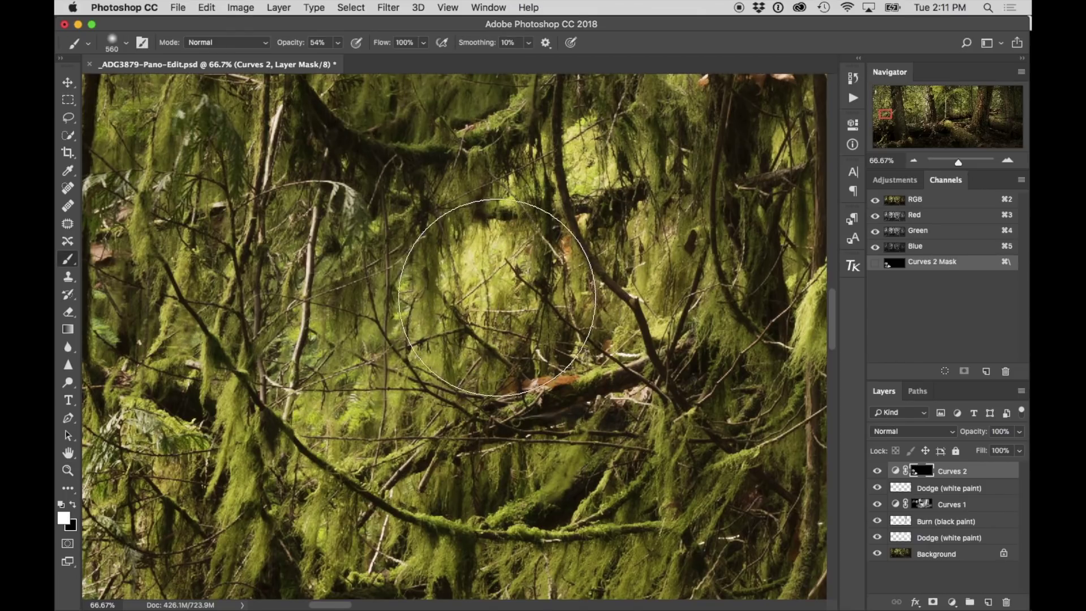
key(x)
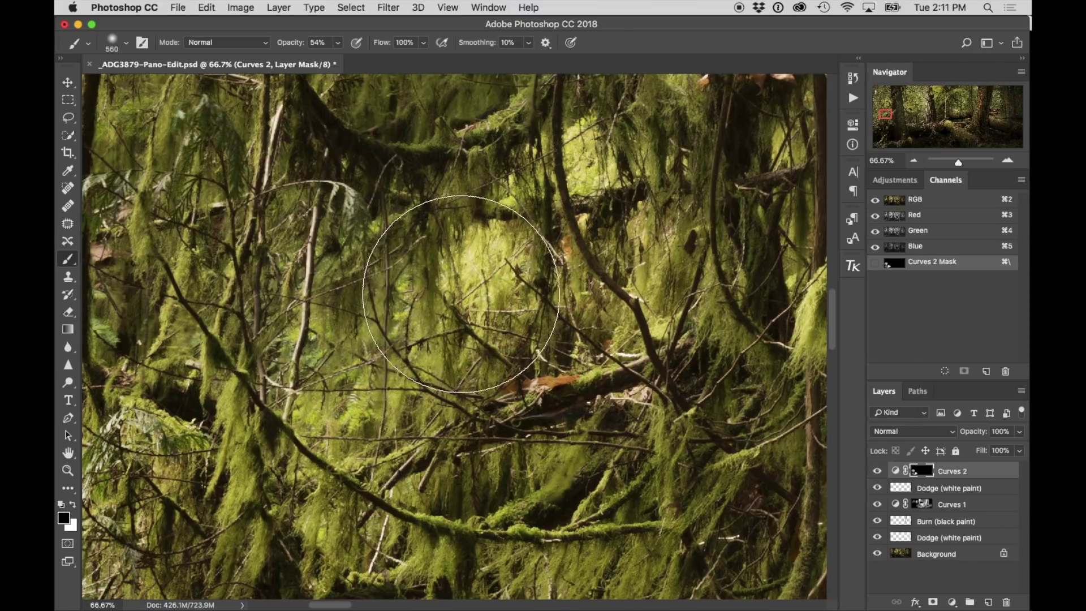
mouse_move(568, 294)
mouse_down()
mouse_move(497, 297)
mouse_move(489, 286)
mouse_up()
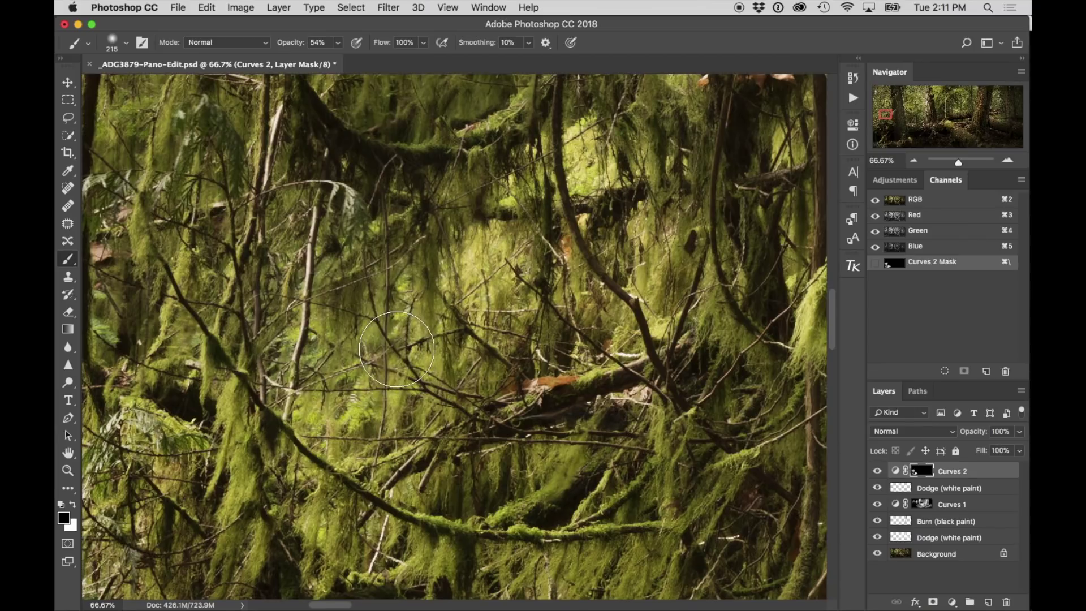
key(x)
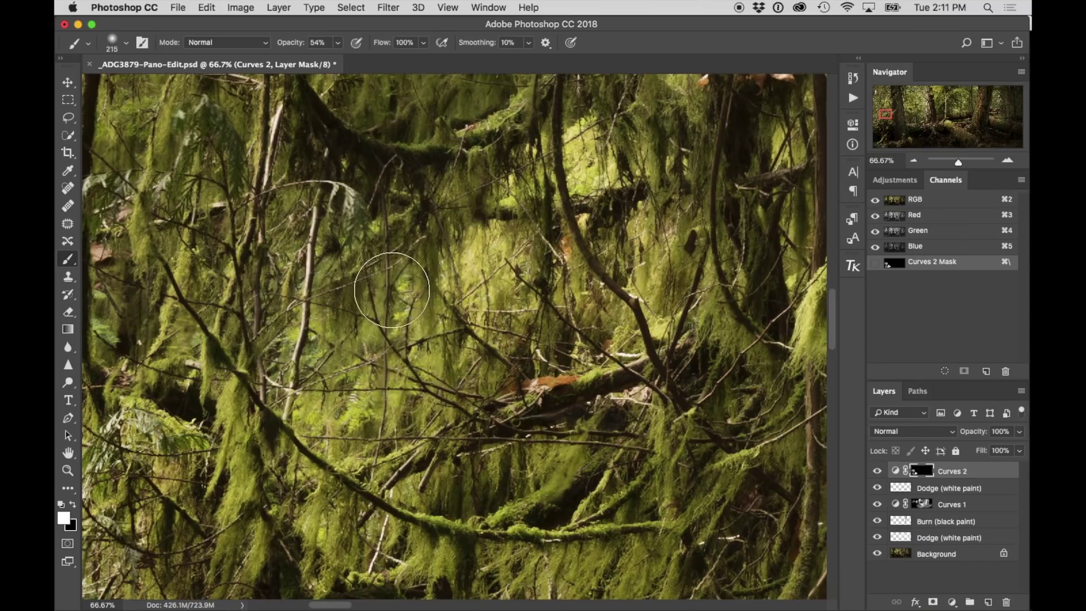
key(3)
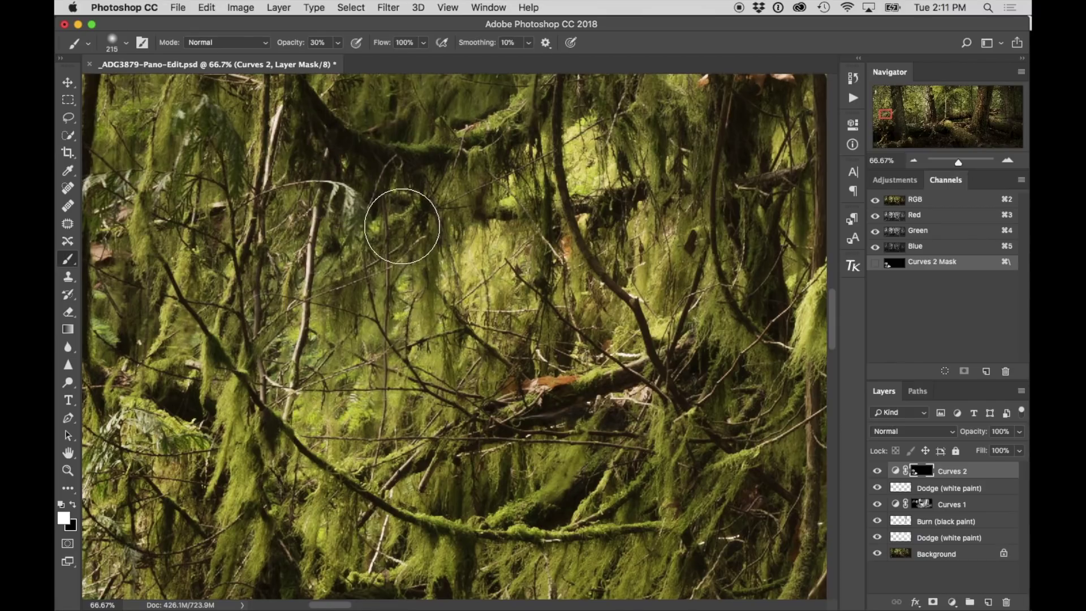
- Paint the Curves 2 mask over the sunlit hanging moss and thin branches left of the large trunk
drag(397, 235, 586, 423)
mouse_move(382, 274)
mouse_down()
mouse_move(312, 363)
mouse_move(315, 281)
mouse_move(501, 274)
mouse_move(509, 298)
mouse_move(745, 264)
mouse_move(583, 232)
mouse_move(586, 182)
mouse_move(617, 172)
mouse_up()
mouse_move(187, 345)
mouse_down()
mouse_move(181, 401)
mouse_move(209, 414)
mouse_move(149, 525)
mouse_move(161, 533)
mouse_up()
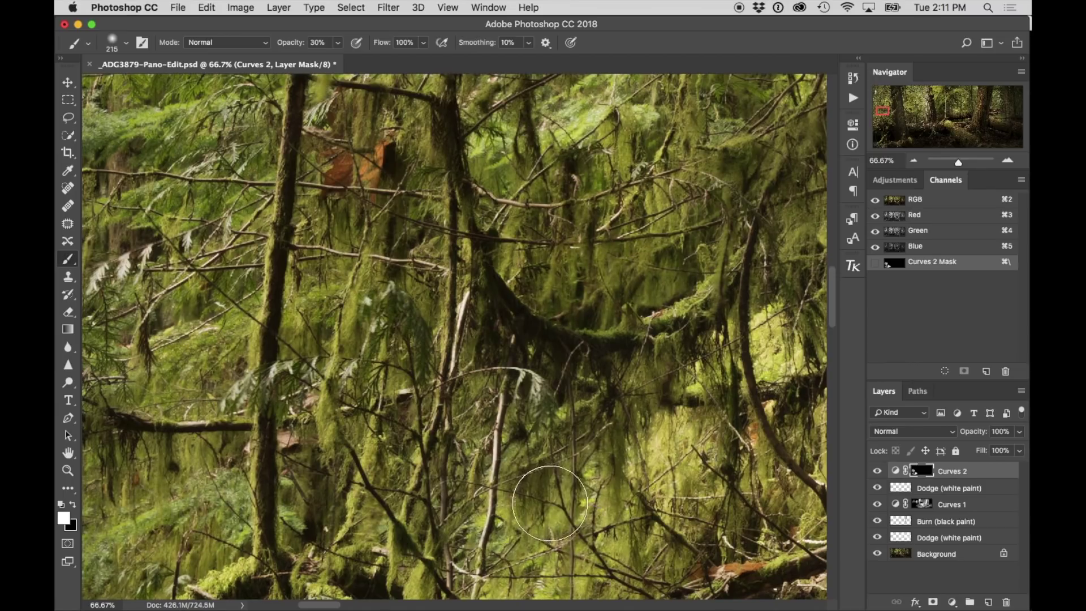
mouse_move(551, 400)
mouse_down()
mouse_move(303, 435)
mouse_move(155, 373)
mouse_up()
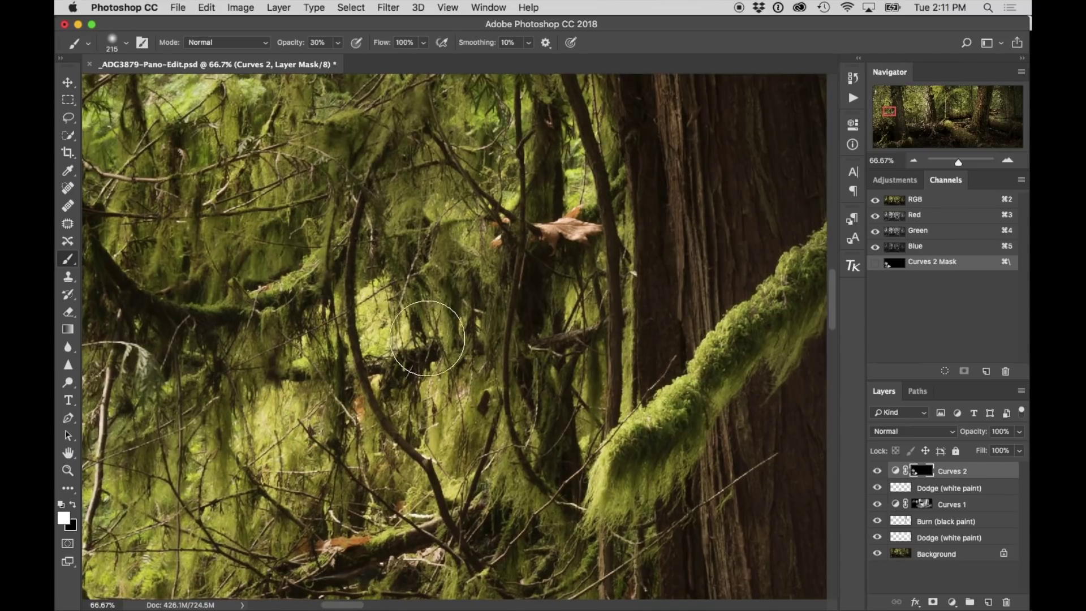
drag(433, 217, 493, 428)
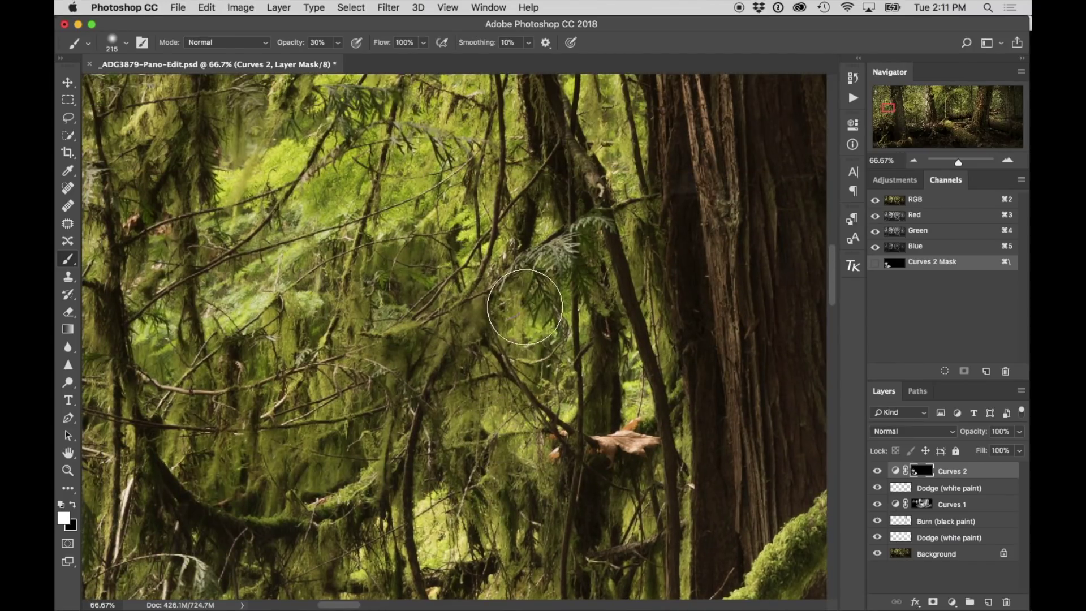
- Brighten the upper foliage and diagonal mossy branches beside the large trunk by painting the Curves 2 mask
drag(429, 220, 493, 481)
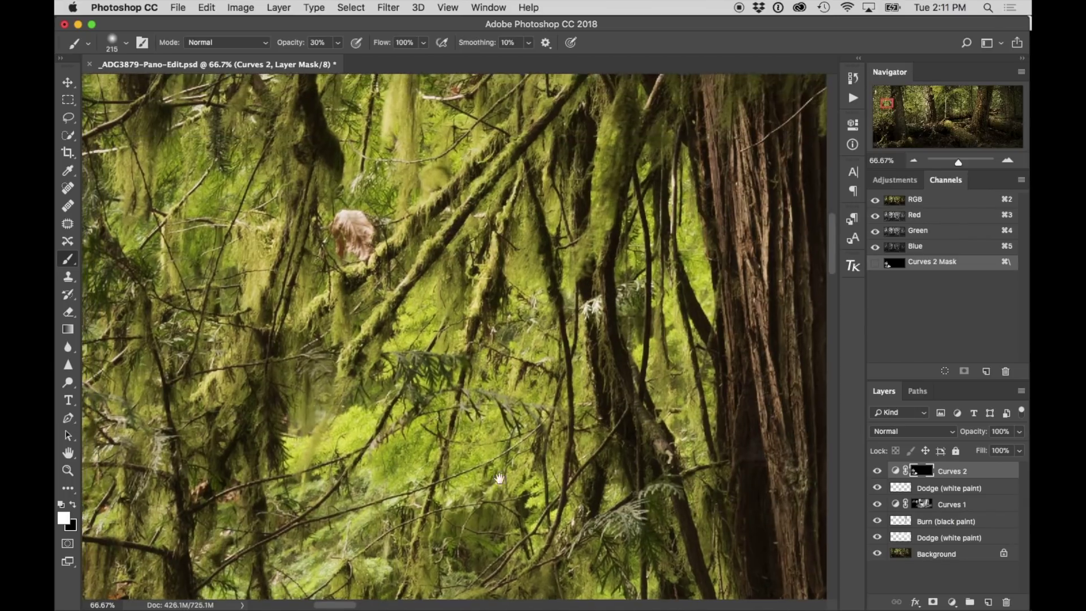
drag(496, 399, 634, 487)
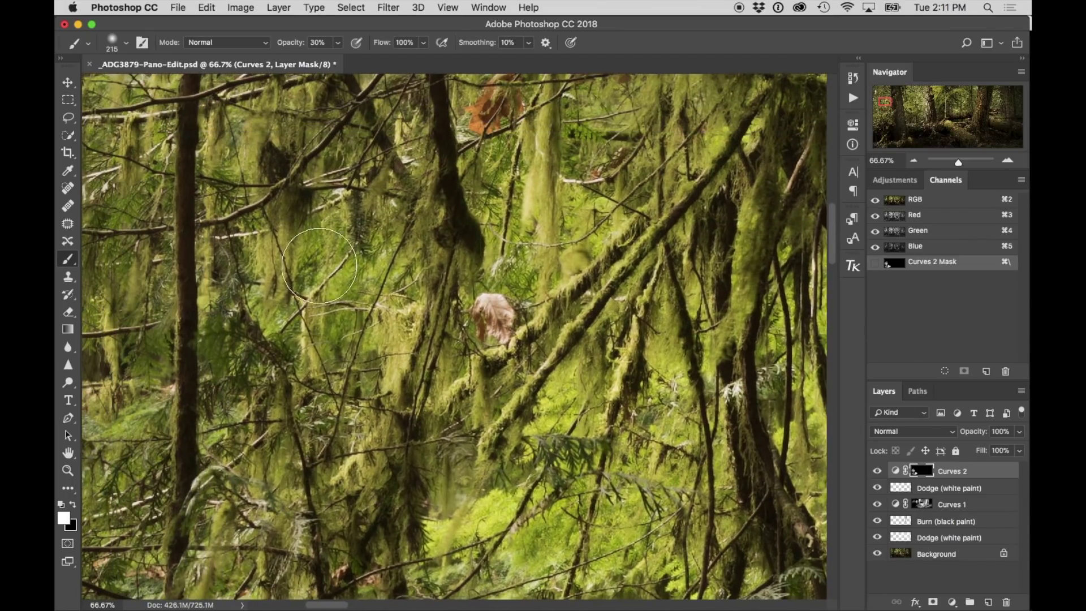
drag(237, 191, 172, 191)
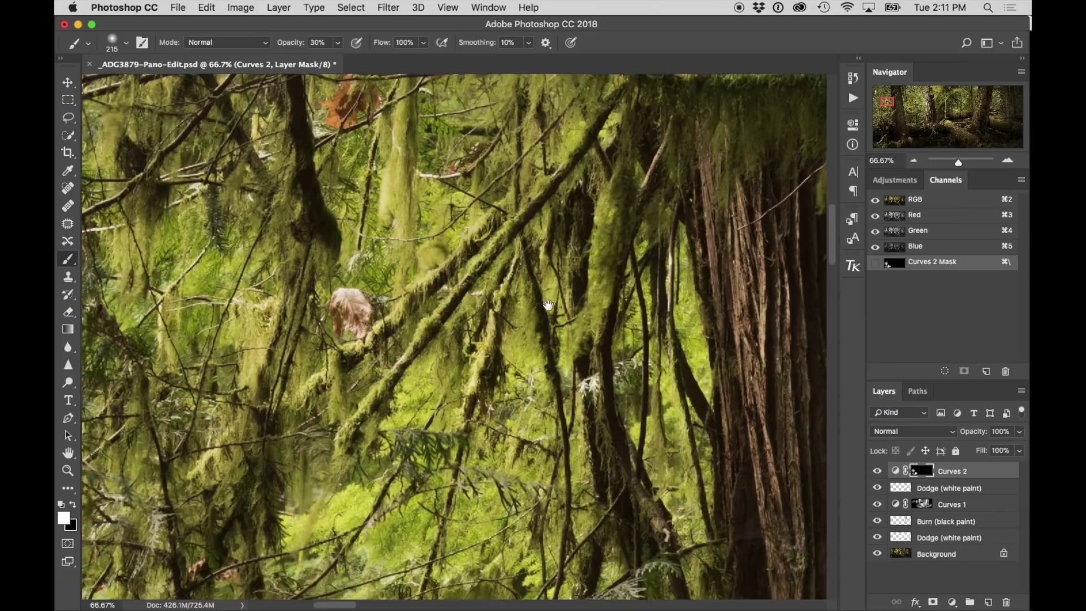
drag(584, 310, 424, 249)
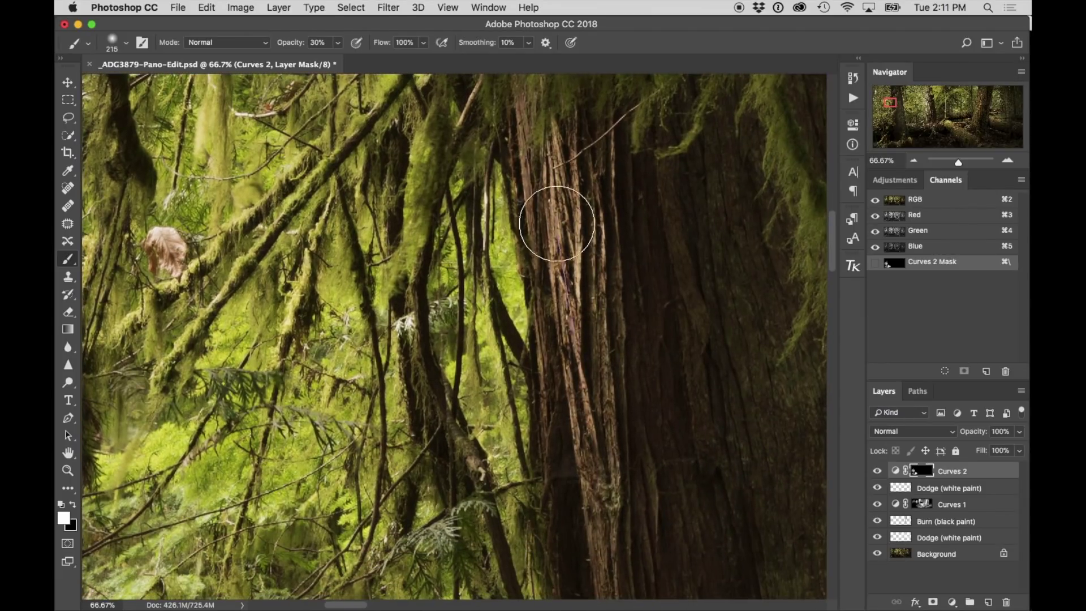
- Paint the Curves 2 mask along the lit bark ridges on the large trunk's left edge, down to the mossy branch
drag(652, 467, 579, 178)
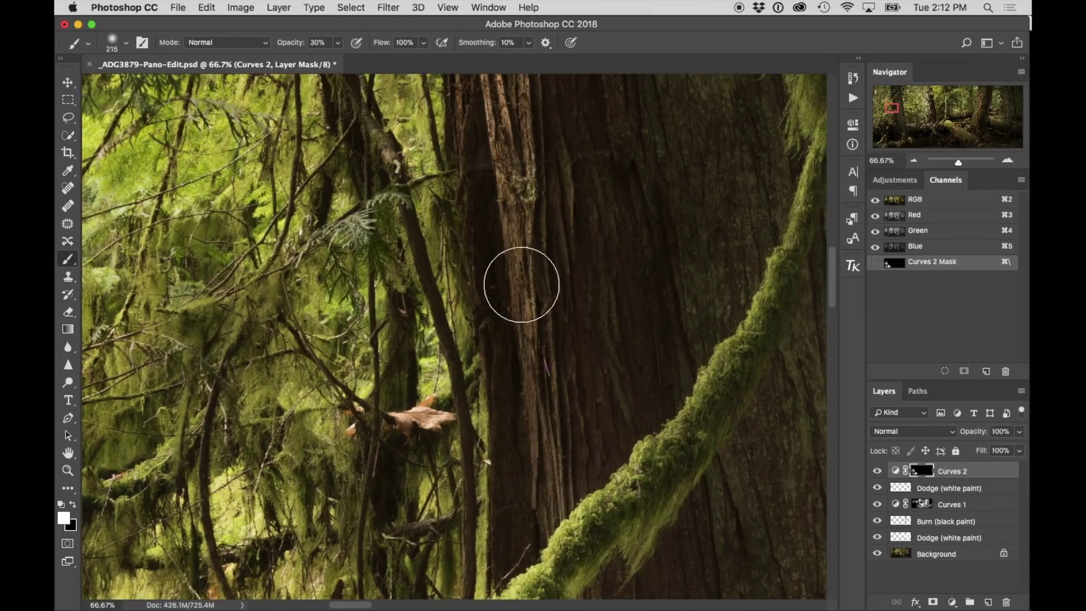
drag(628, 513, 484, 412)
key(z)
alt+click(494, 406)
alt+click(493, 406)
alt+click(490, 405)
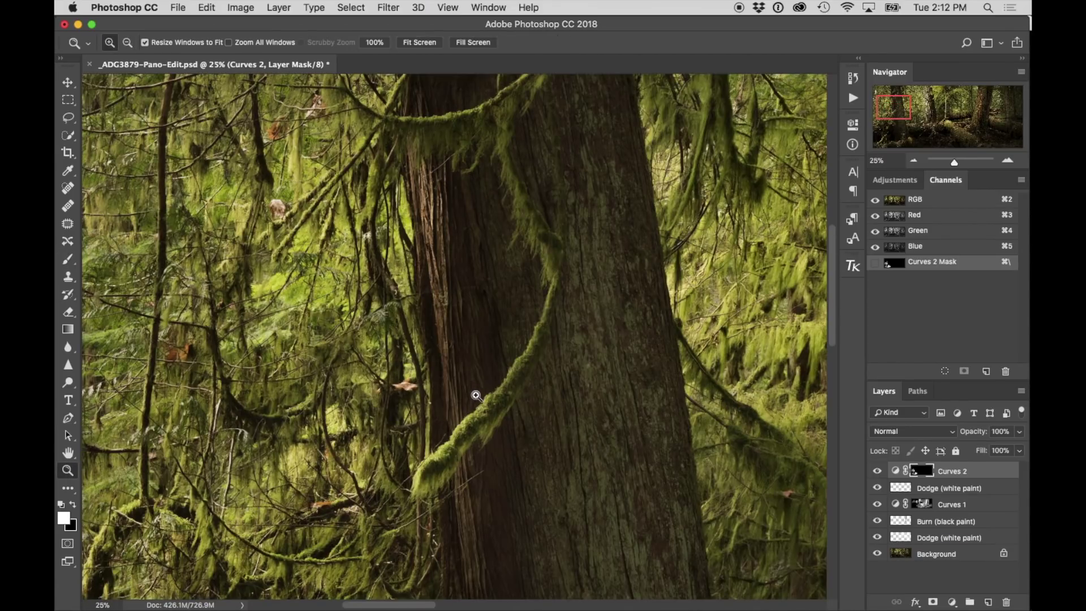
key(b)
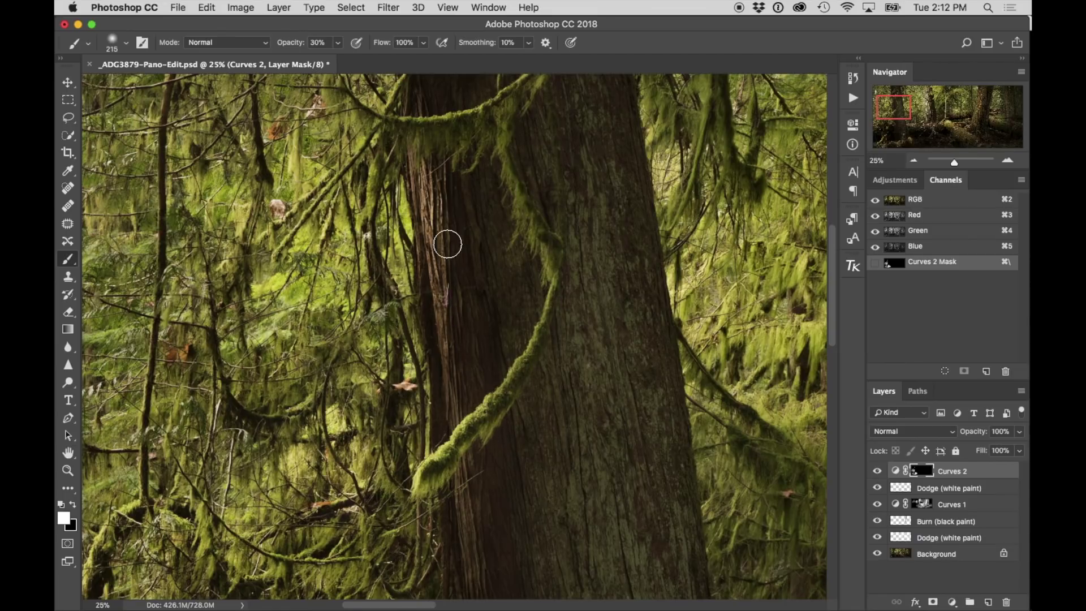
- Continue painting the Curves 2 mask around the lower trunk and the moss-hung branches to its right
scroll(588, 396, down, 5)
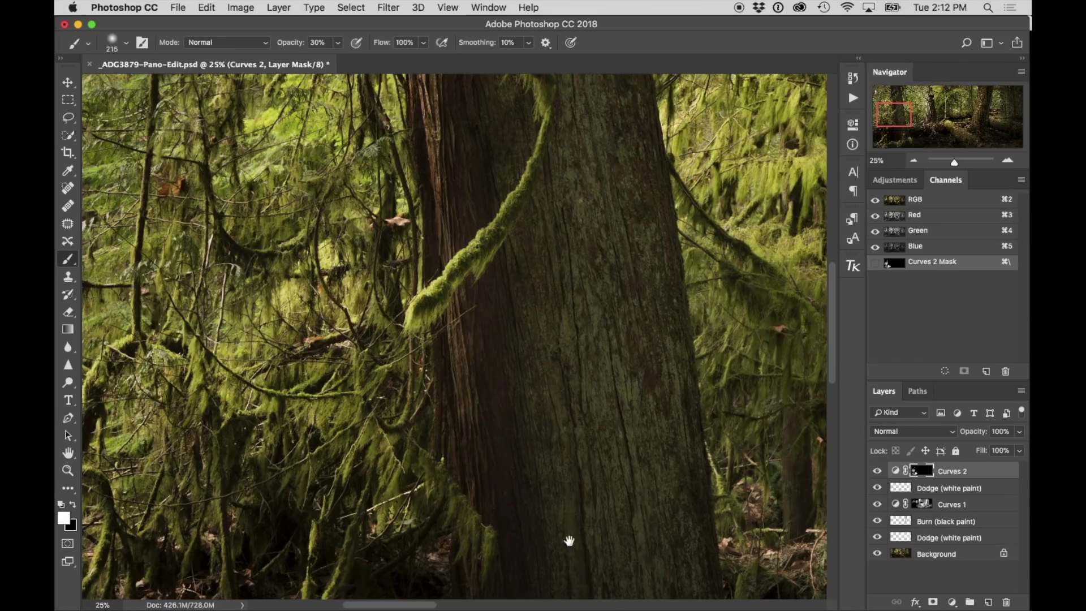
drag(569, 541, 477, 276)
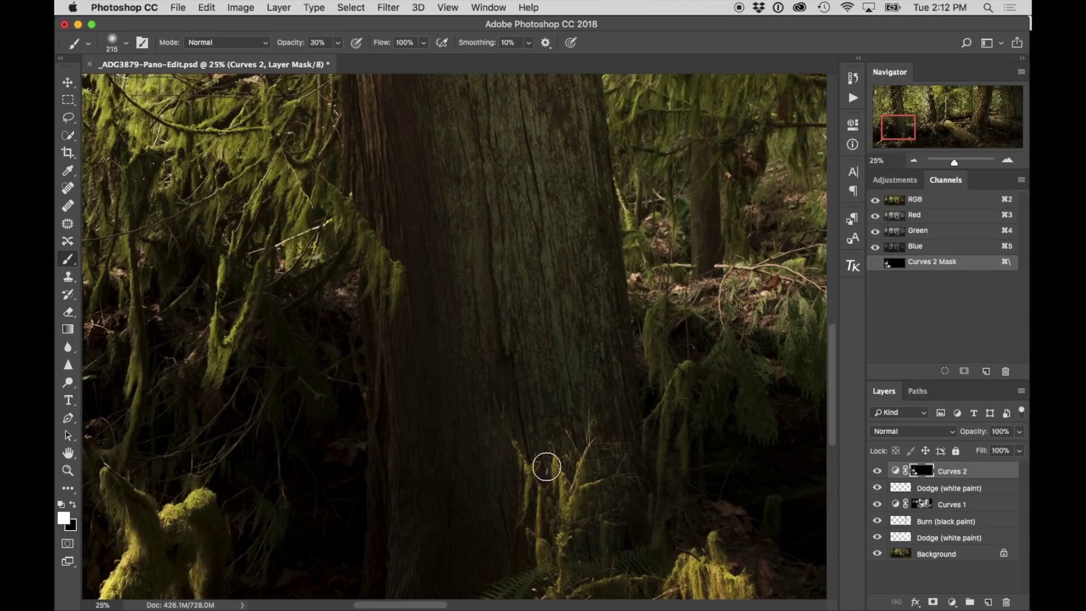
drag(553, 398, 328, 394)
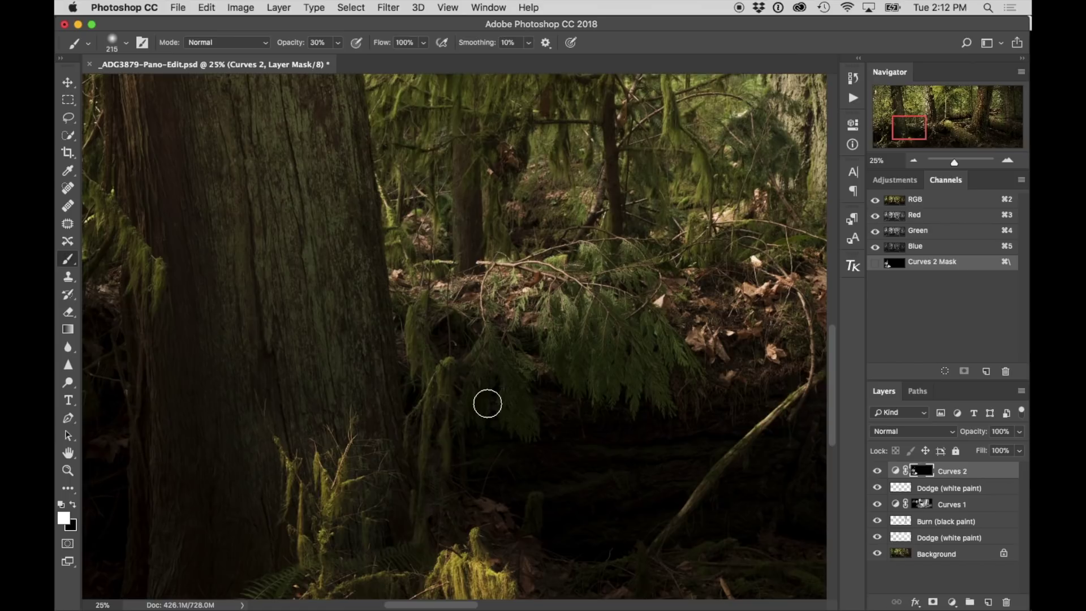
drag(606, 366, 497, 477)
drag(622, 381, 472, 391)
drag(259, 355, 482, 436)
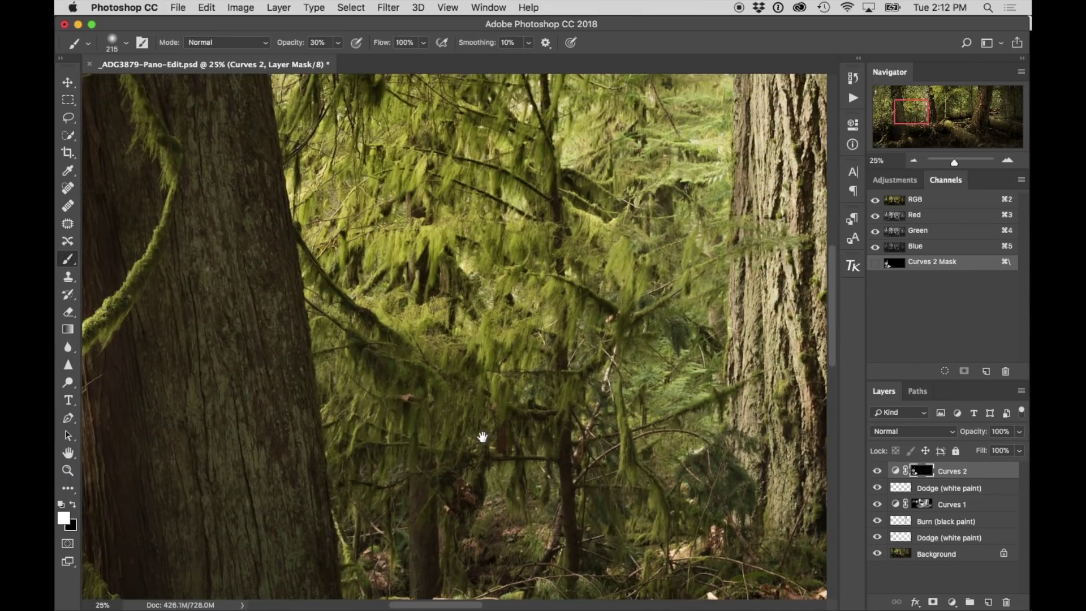
drag(355, 385, 456, 358)
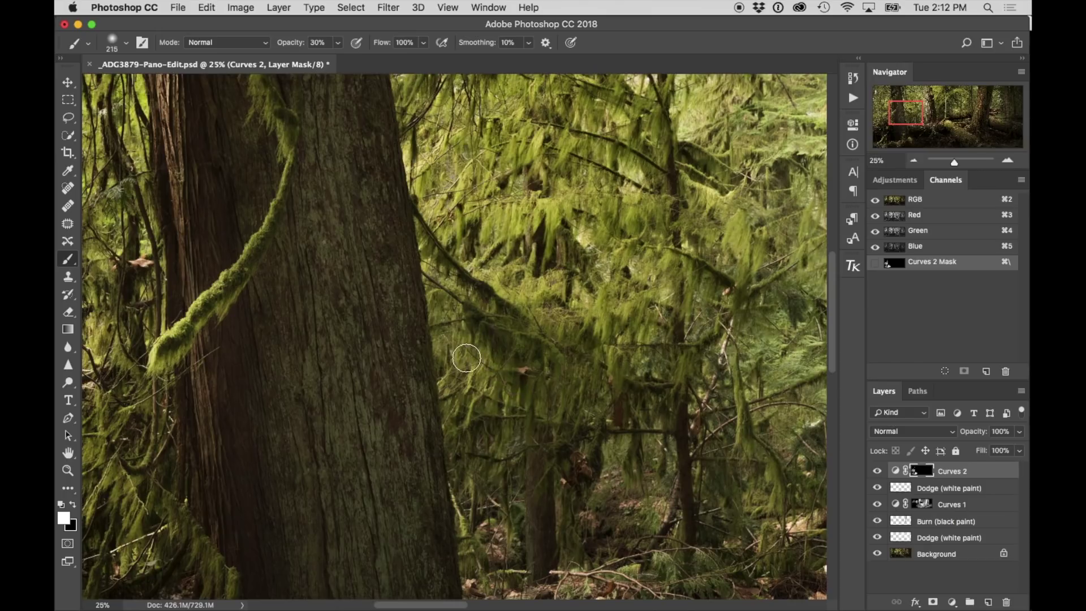
- Examine the overall light of the panorama, especially the thick trunk, fallen logs and shadowed trees at its right end
key(super+minus)
key(super+minus)
key(super+minus)
key(super+minus)
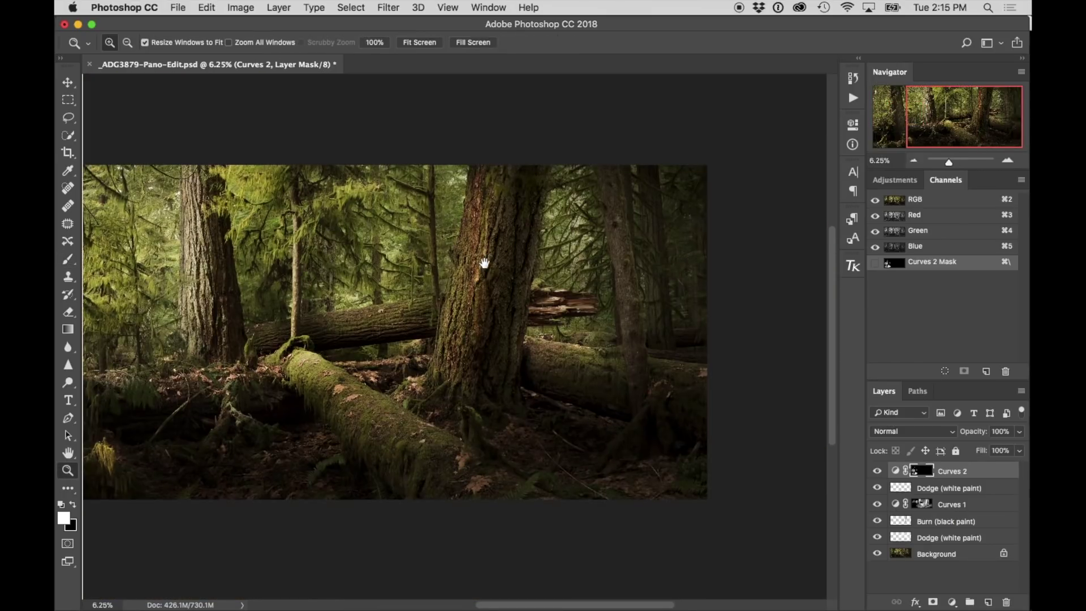
drag(618, 316, 530, 310)
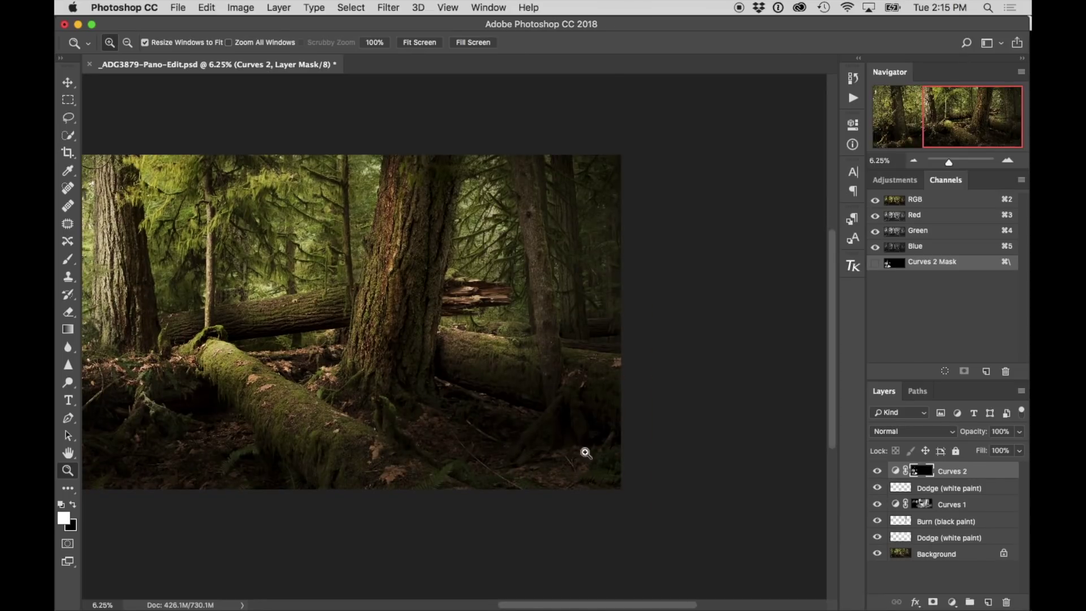
drag(319, 315, 578, 336)
drag(471, 329, 363, 320)
drag(549, 326, 406, 330)
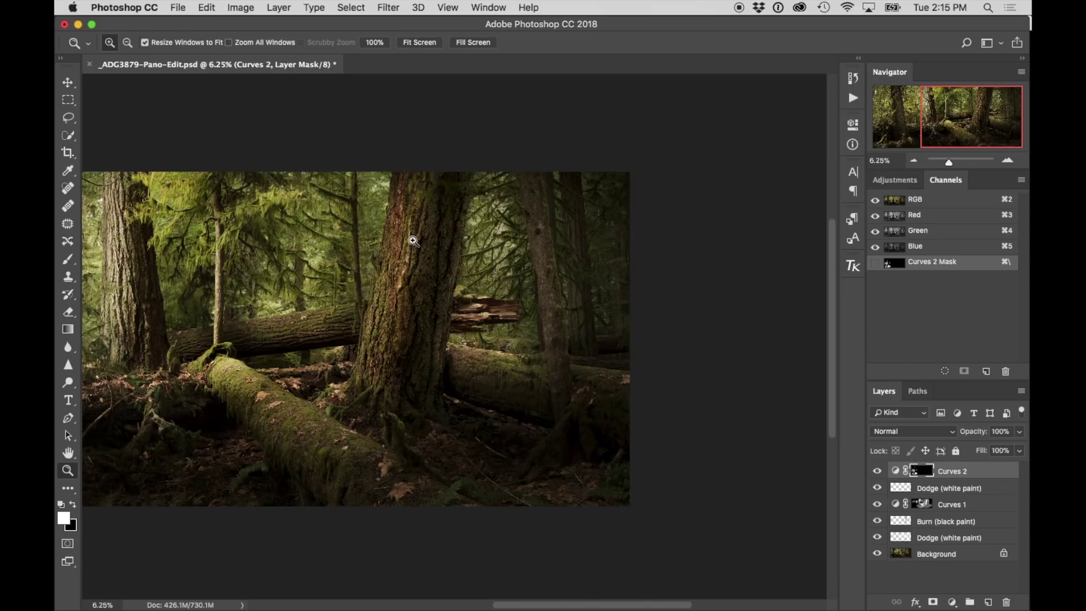
click(544, 230)
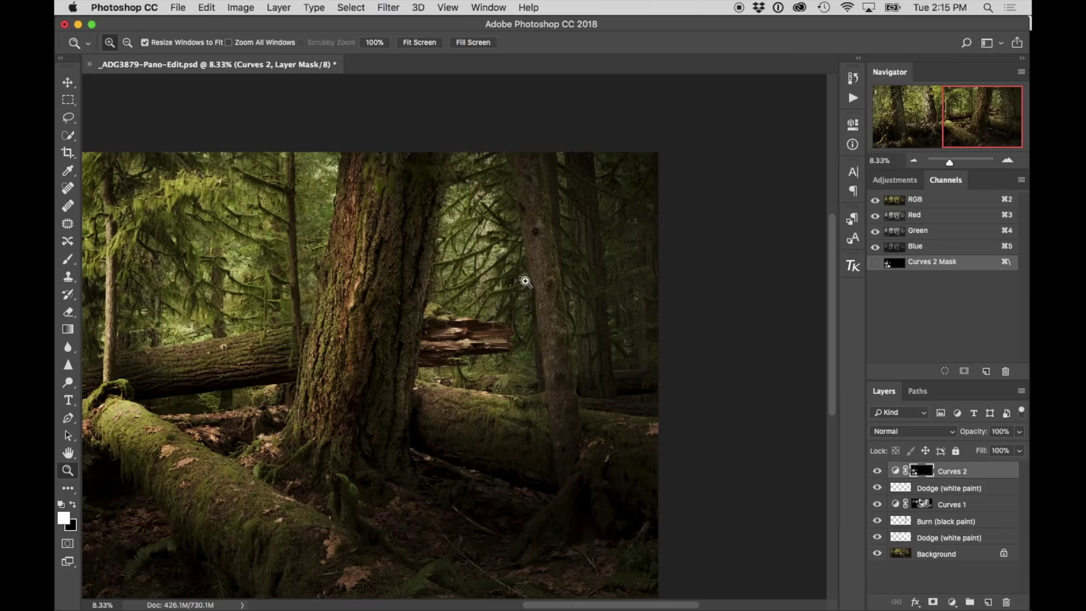
- Add a new TKActions Dodge layer above Curves 2
click(852, 266)
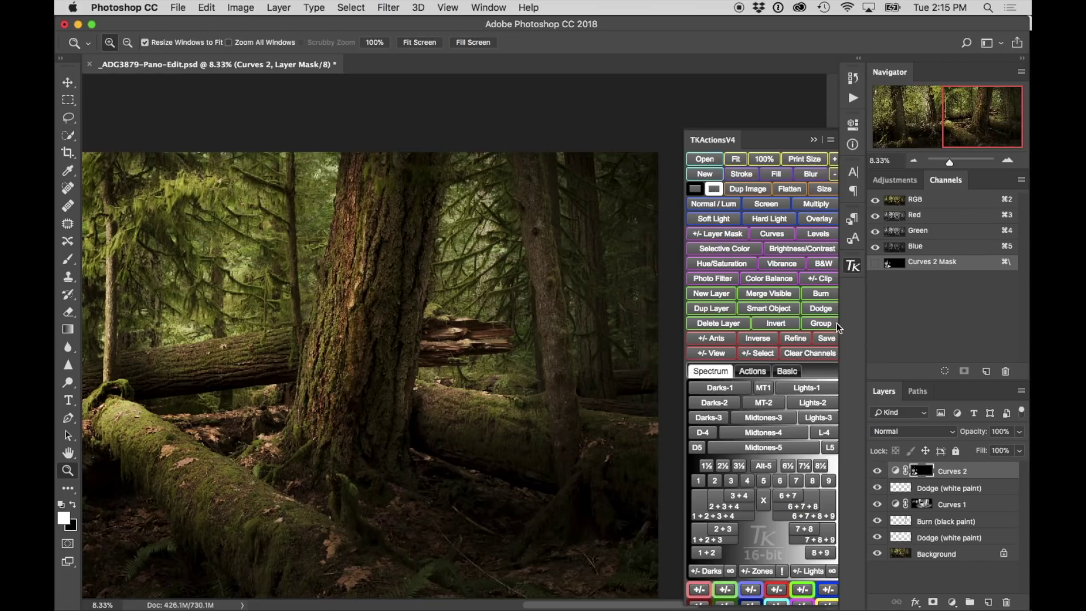
click(819, 306)
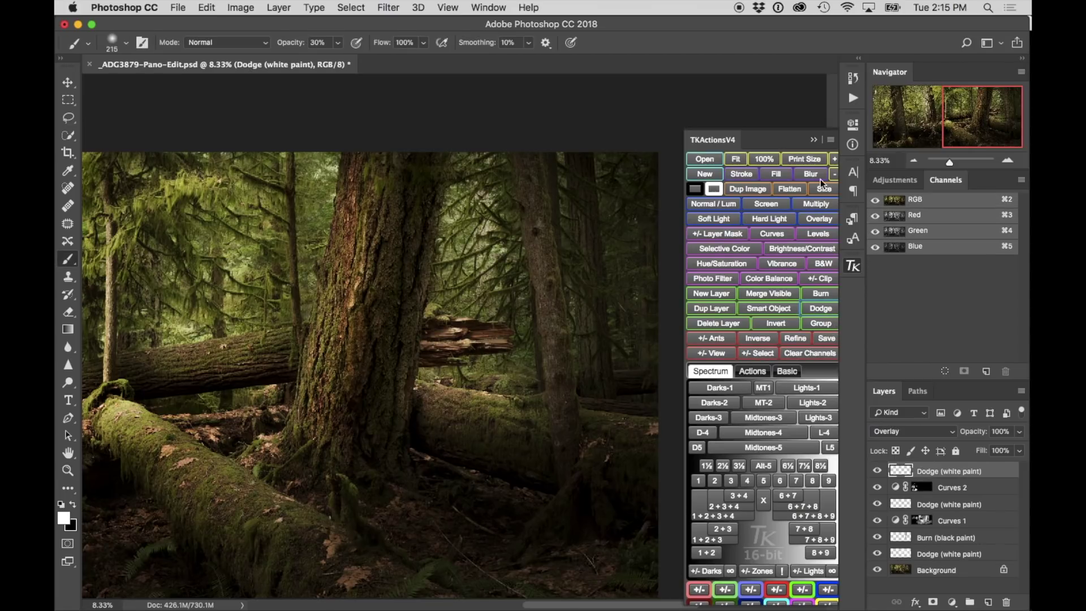
click(812, 140)
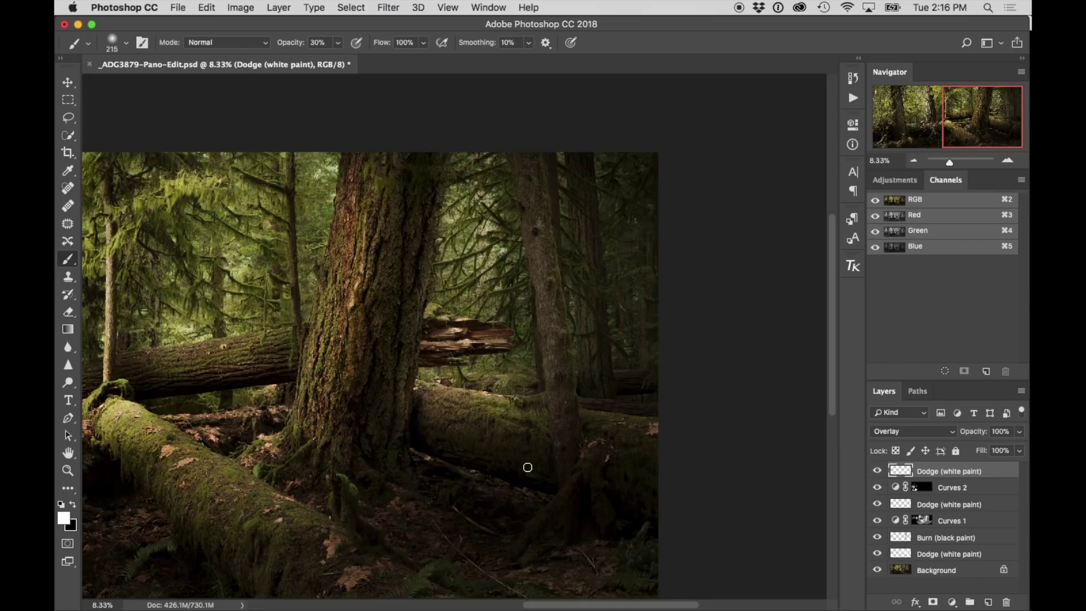
- Set the foreground colour to the warm off-white fdf5e9
click(64, 519)
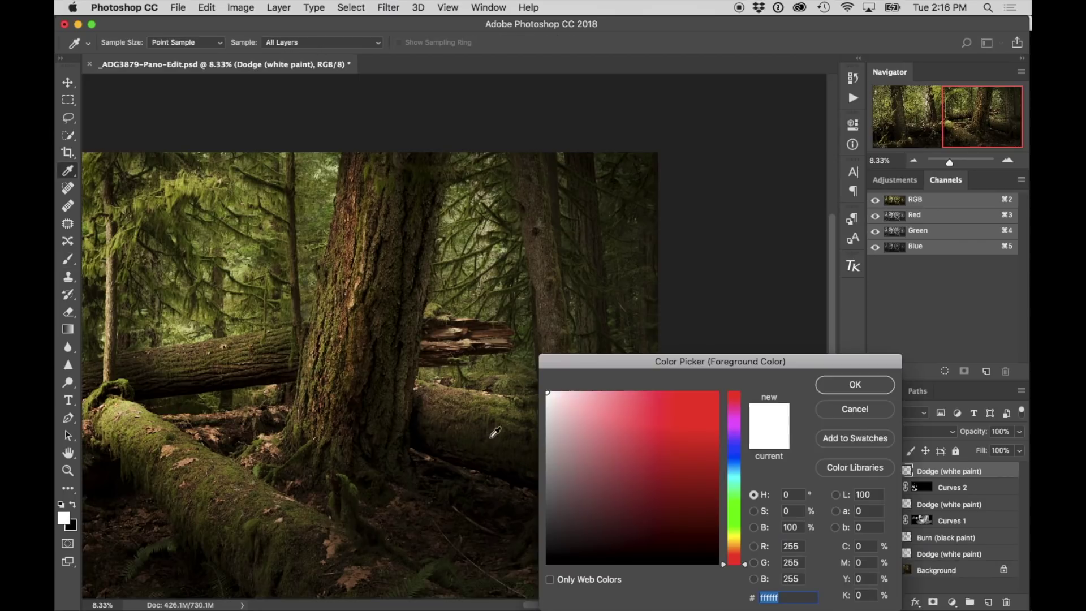
click(560, 392)
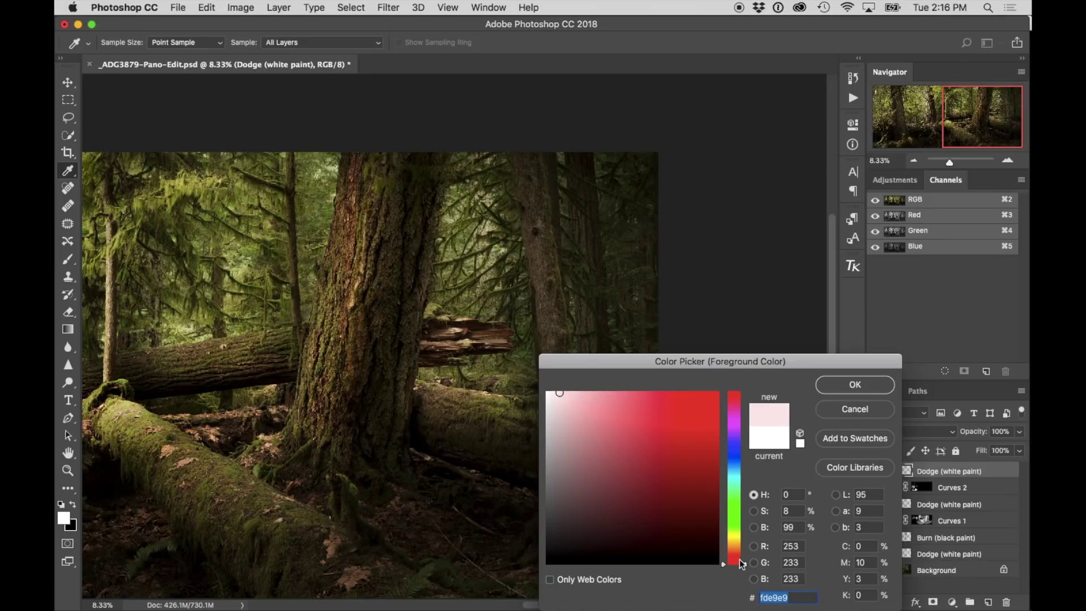
drag(745, 566, 744, 548)
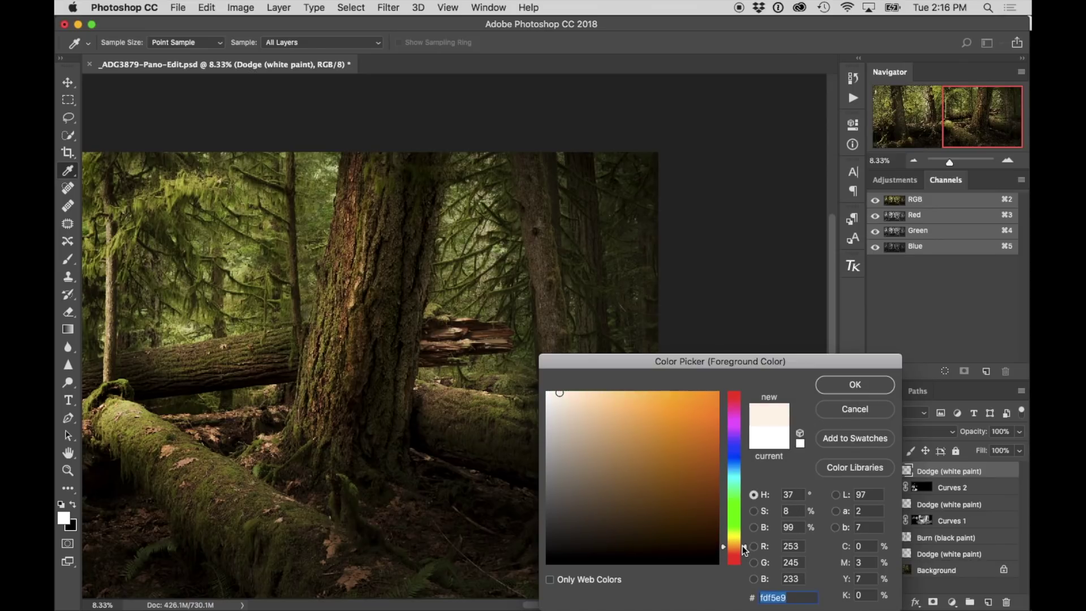
click(841, 386)
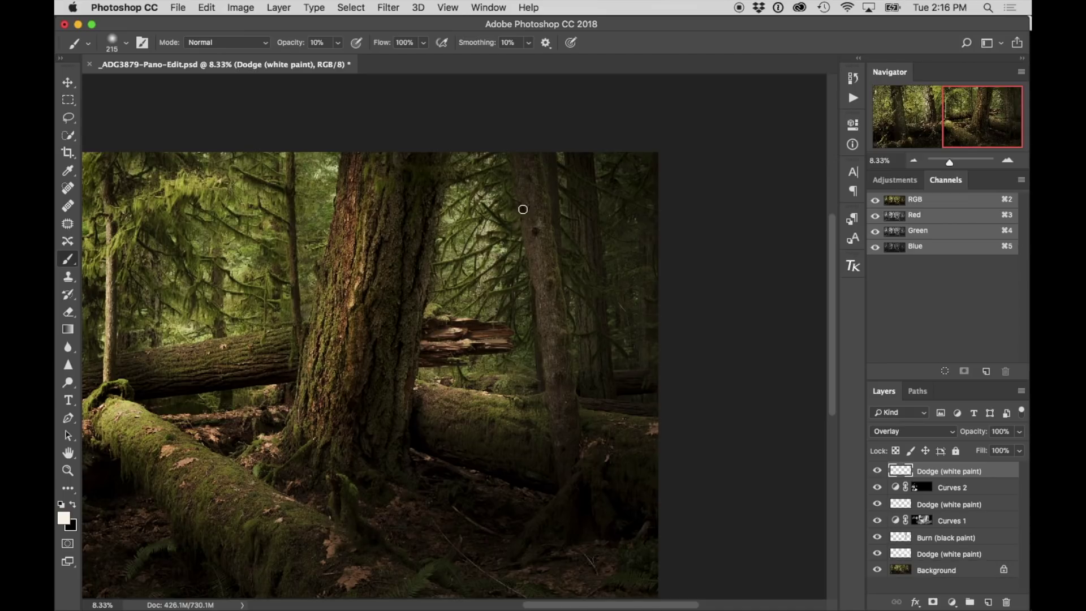
- Dodge along the slender trunk to the right of the large tree, from its top down to the logs, with a 347 px brush at 10% opacity
key(z)
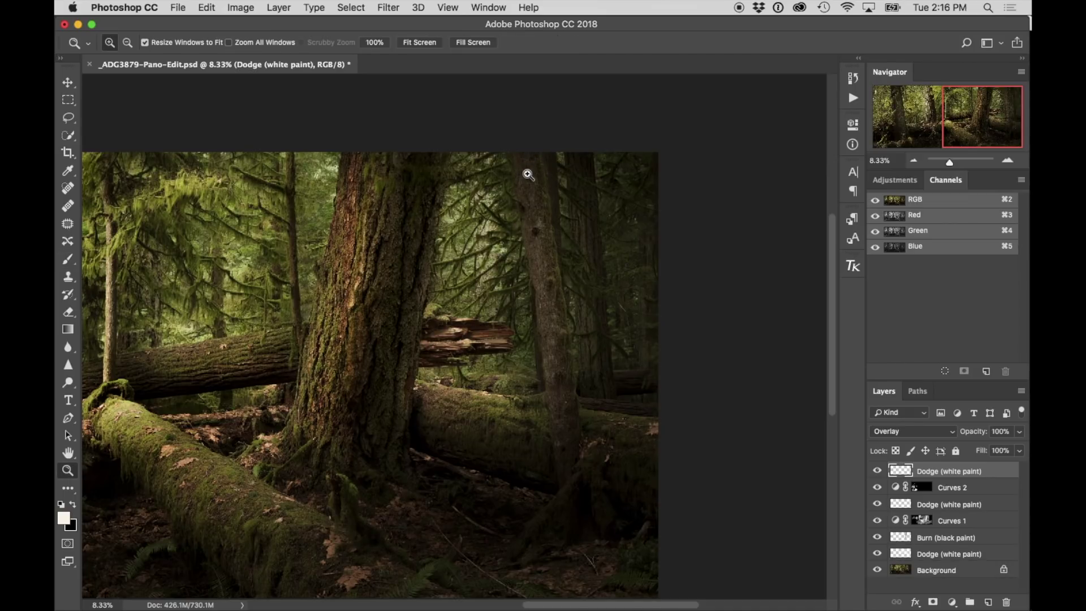
click(528, 166)
key(b)
drag(517, 162, 522, 158)
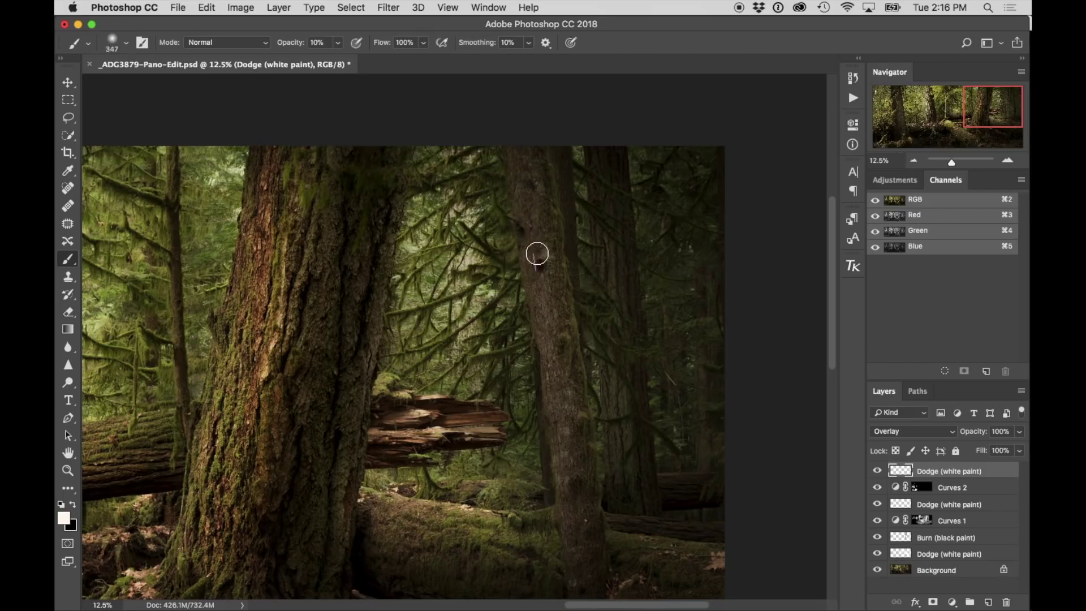
drag(542, 273, 539, 270)
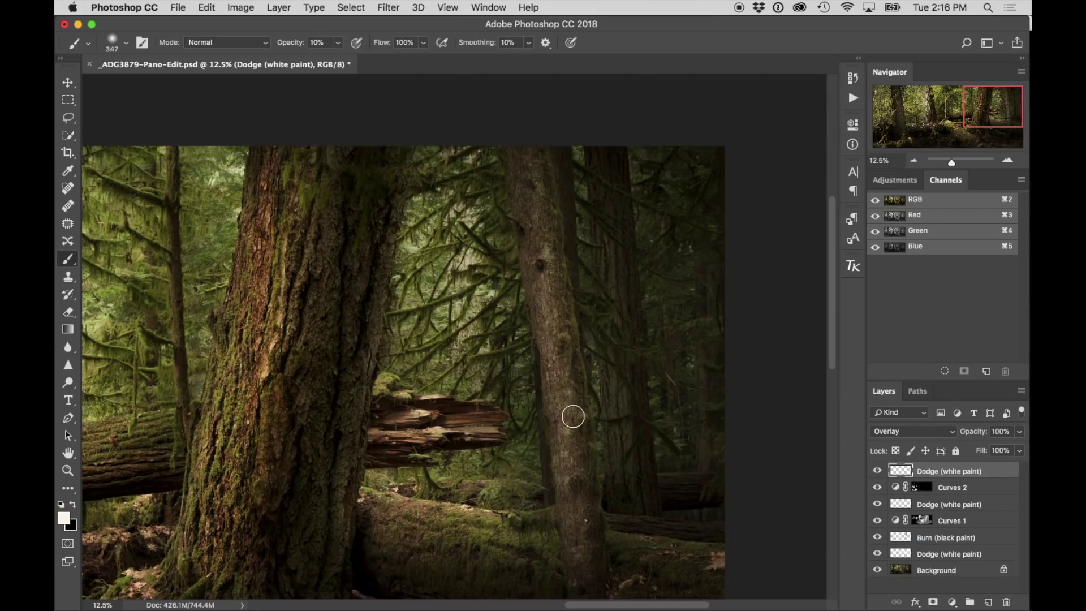
drag(578, 419, 541, 205)
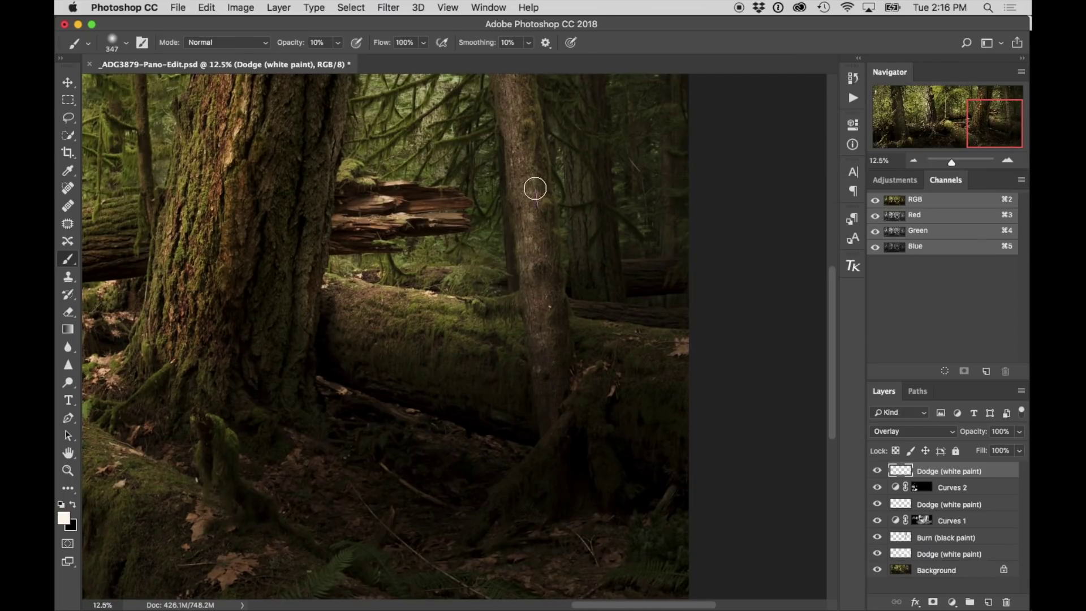
drag(516, 161, 537, 317)
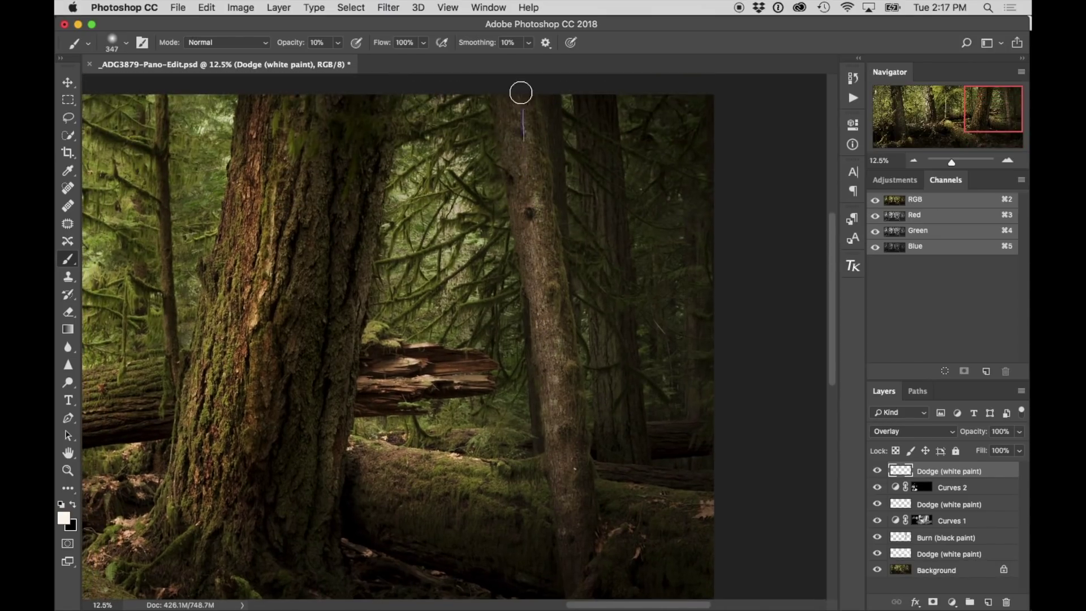
- Dodge the splintered reddish wood of the broken log end between the two trunks at 10% brush opacity
key(z)
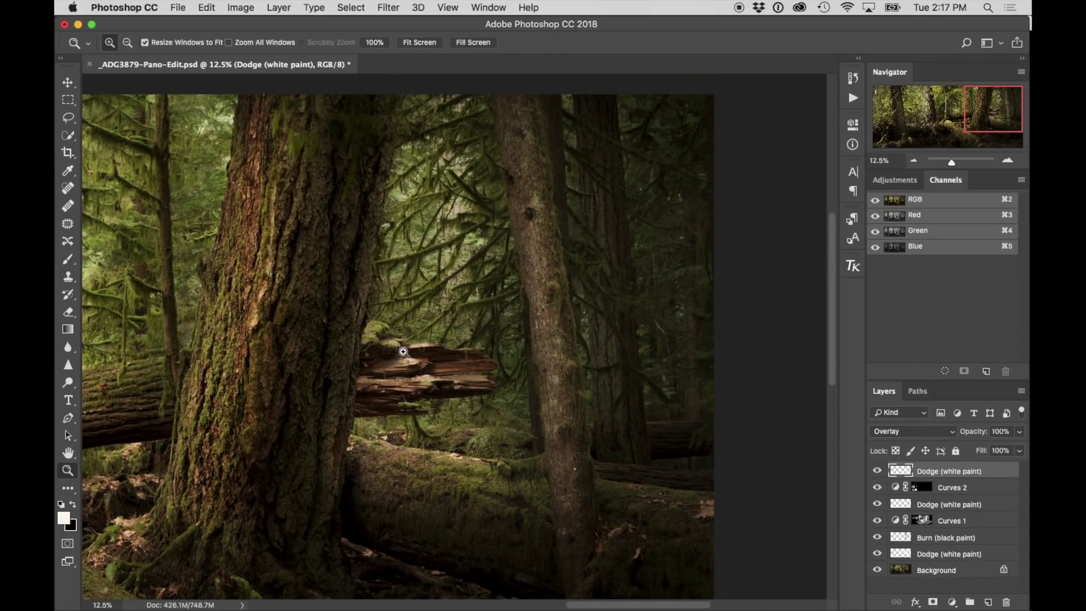
click(401, 358)
click(403, 366)
click(444, 364)
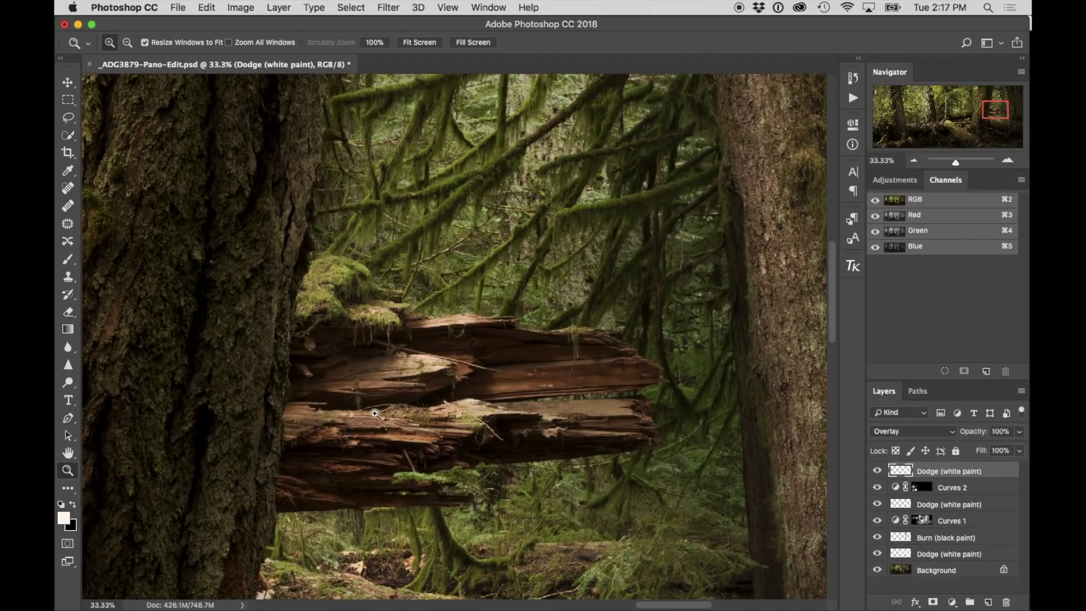
key(b)
mouse_move(330, 421)
mouse_down()
mouse_move(319, 381)
mouse_move(357, 360)
mouse_move(331, 355)
mouse_move(645, 367)
mouse_move(532, 367)
mouse_move(603, 381)
mouse_move(518, 421)
mouse_move(600, 435)
mouse_move(520, 438)
mouse_move(595, 373)
mouse_move(520, 364)
mouse_move(495, 346)
mouse_move(337, 355)
mouse_move(410, 399)
mouse_move(336, 487)
mouse_move(361, 483)
mouse_move(306, 477)
mouse_move(427, 424)
mouse_move(290, 326)
mouse_move(318, 286)
mouse_move(339, 371)
mouse_move(508, 363)
mouse_move(509, 391)
mouse_up()
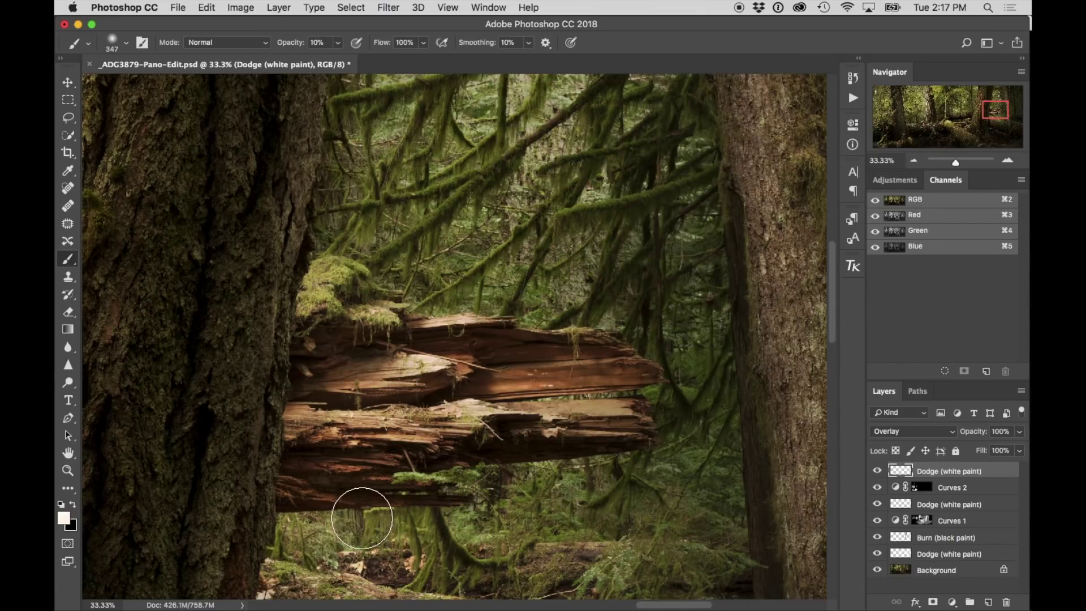
- Add a TKActions Burn layer and darken the undergrowth and foliage around the broken log end at 10% brush opacity
click(853, 264)
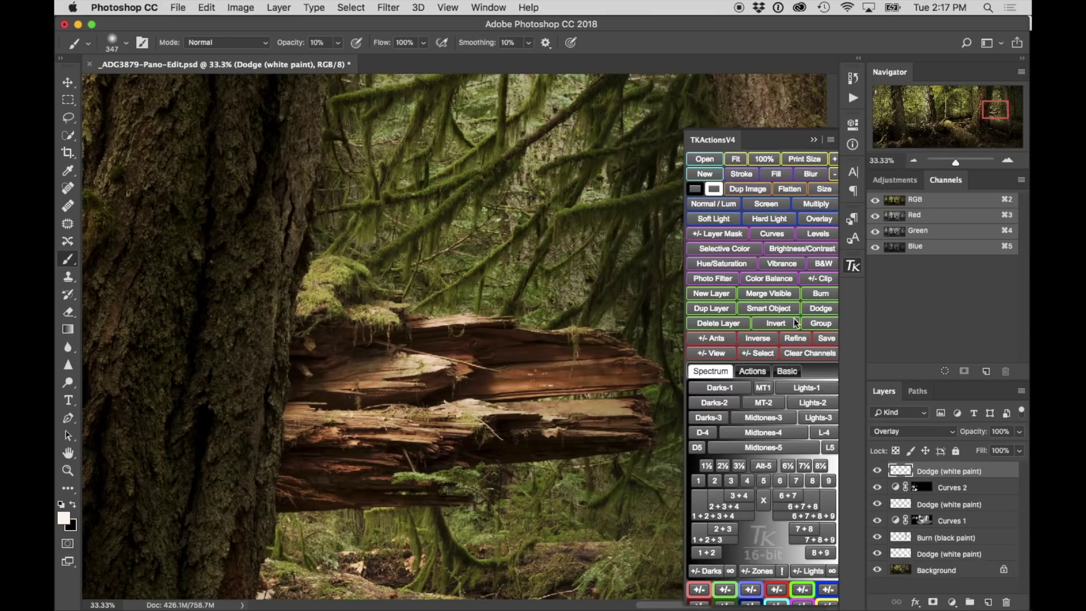
click(813, 297)
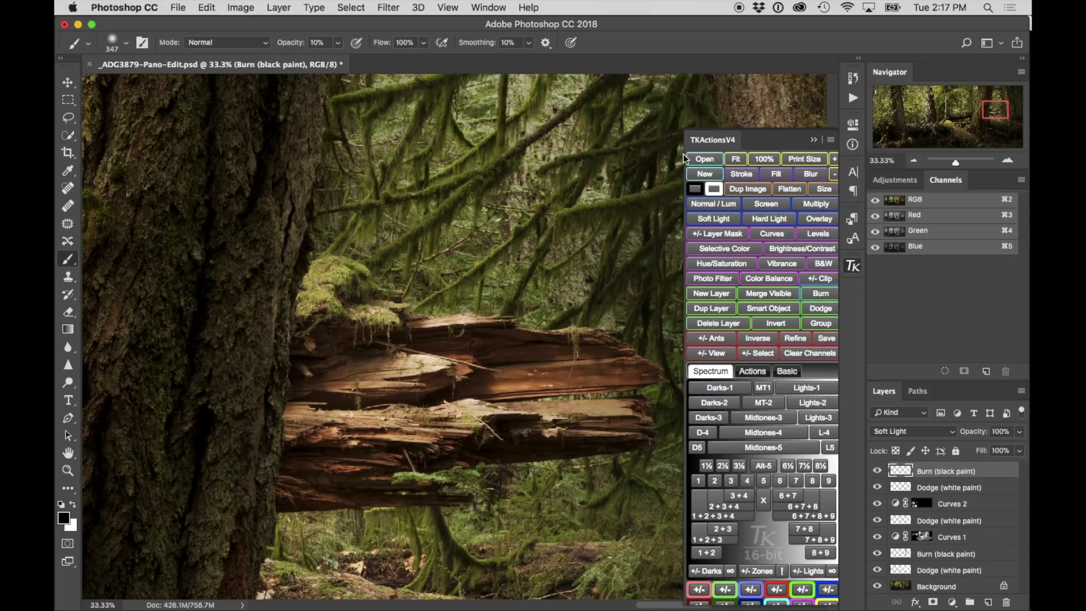
click(814, 141)
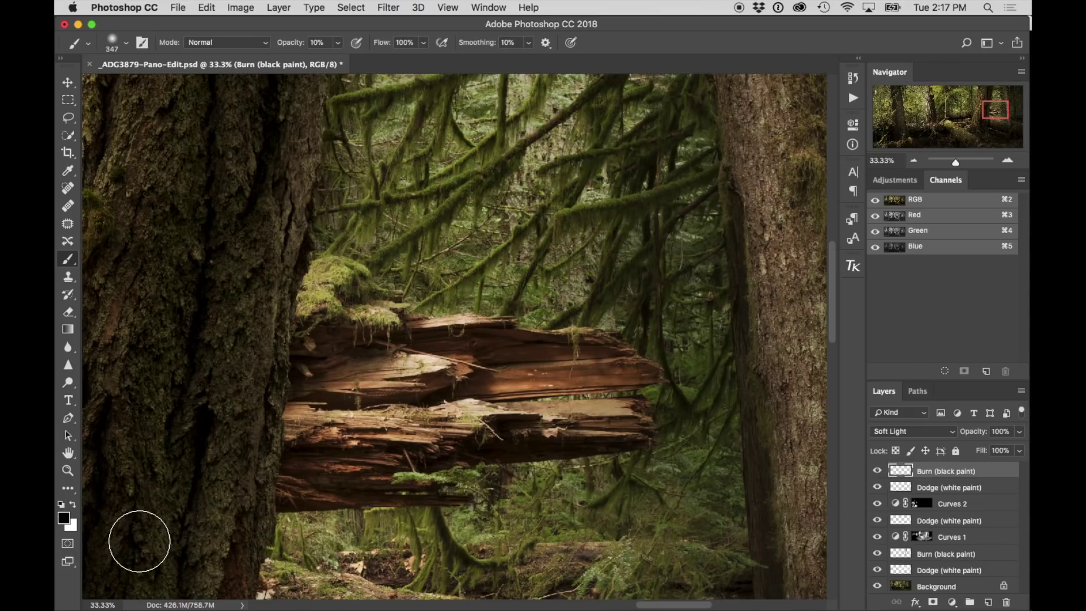
mouse_move(369, 514)
mouse_down()
mouse_move(305, 533)
mouse_move(444, 535)
mouse_move(535, 521)
mouse_move(508, 503)
mouse_move(556, 487)
mouse_move(527, 493)
mouse_move(626, 492)
mouse_move(680, 516)
mouse_move(638, 566)
mouse_move(608, 572)
mouse_move(402, 555)
mouse_move(508, 588)
mouse_move(317, 563)
mouse_up()
mouse_move(458, 298)
mouse_down()
mouse_move(581, 286)
mouse_move(536, 288)
mouse_move(580, 301)
mouse_move(495, 299)
mouse_move(360, 269)
mouse_move(655, 309)
mouse_move(639, 295)
mouse_move(483, 270)
mouse_move(587, 256)
mouse_move(516, 208)
mouse_move(539, 264)
mouse_move(711, 302)
mouse_move(696, 397)
mouse_move(709, 479)
mouse_move(693, 499)
mouse_move(581, 478)
mouse_move(605, 467)
mouse_move(517, 480)
mouse_move(472, 488)
mouse_move(504, 499)
mouse_move(291, 547)
mouse_move(706, 592)
mouse_move(716, 559)
mouse_up()
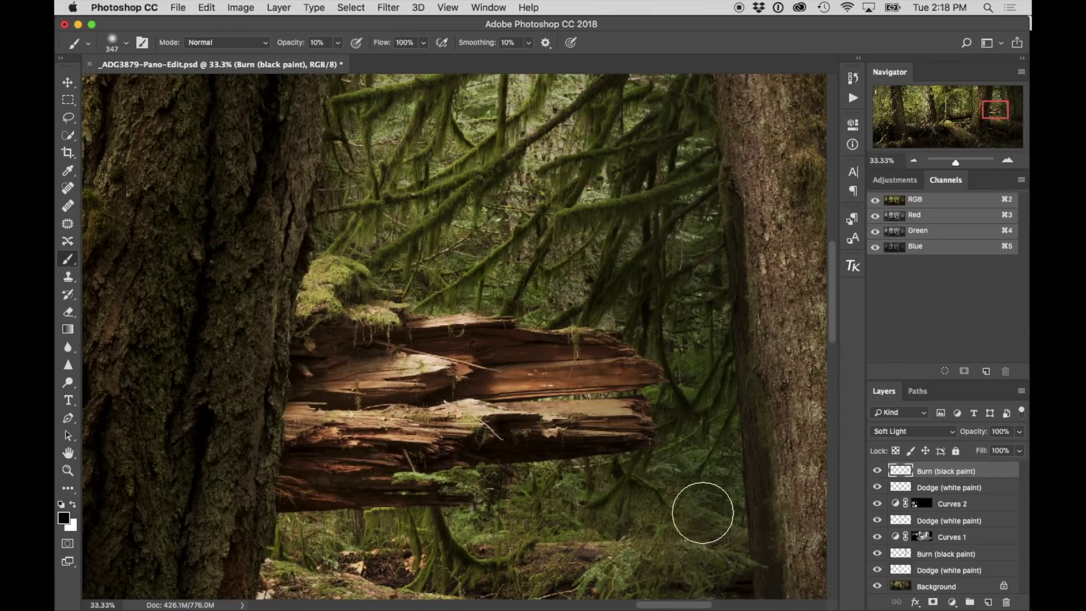
- Burn the forest floor and logs in the panorama's lower right corner with a large 2091 px brush
key(z)
alt+click(685, 486)
alt+click(683, 487)
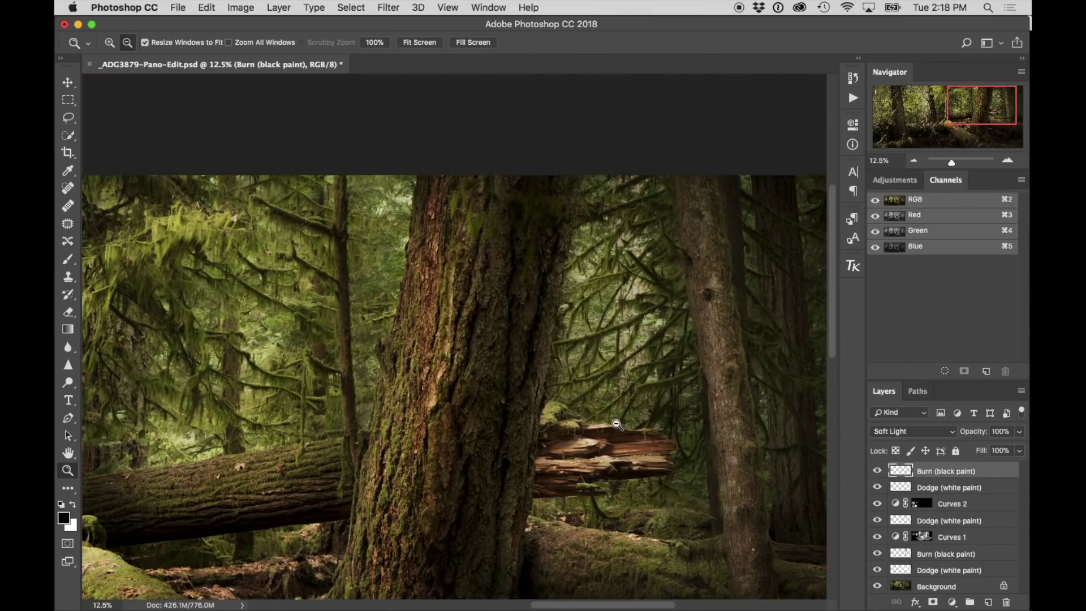
alt+click(603, 423)
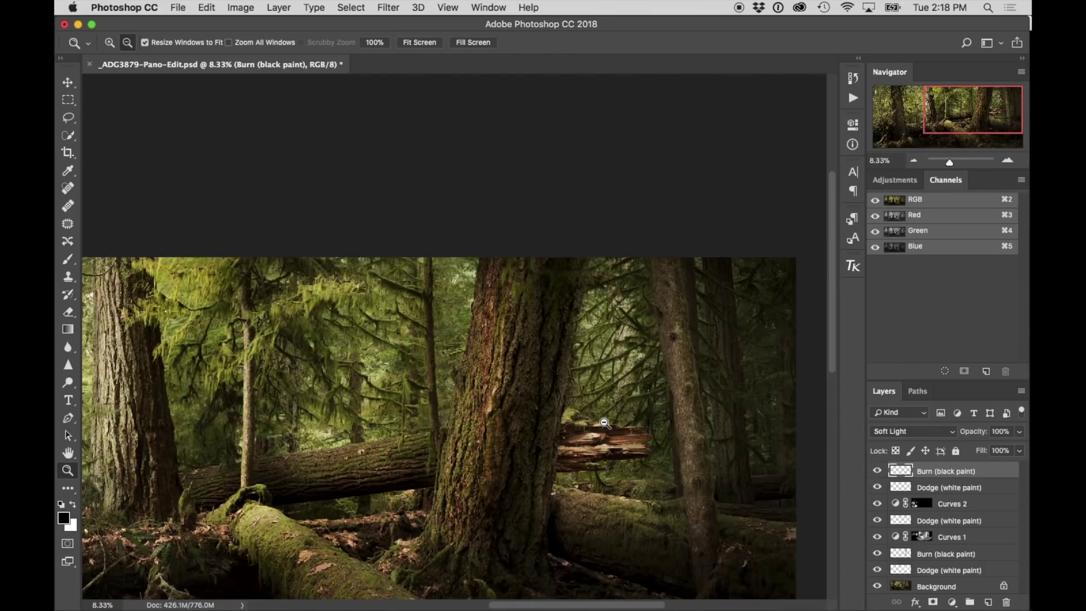
alt+click(637, 483)
alt+click(637, 478)
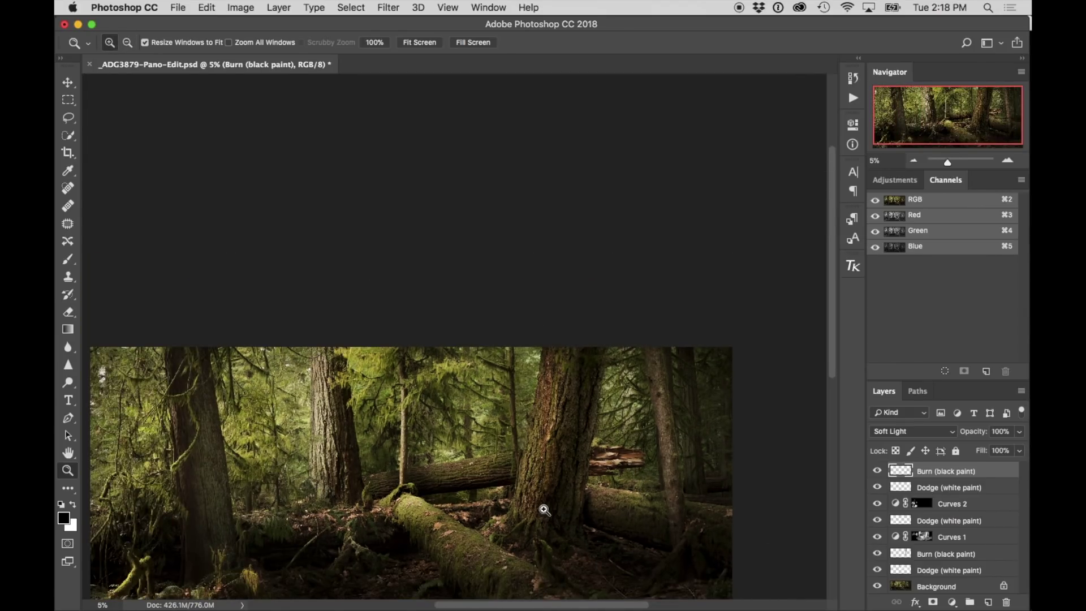
scroll(497, 502, down, 5)
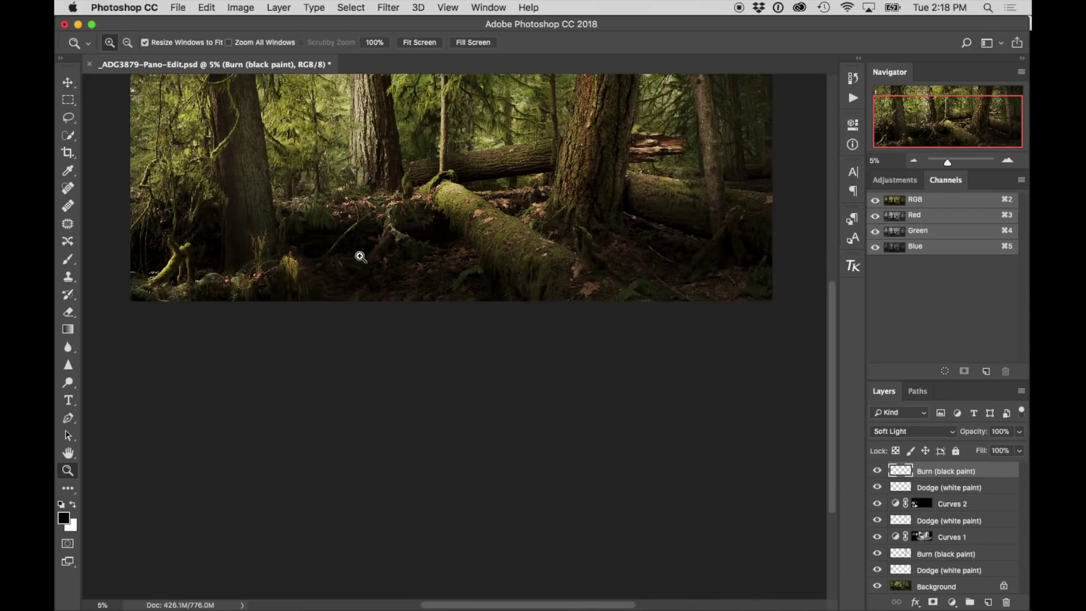
key(b)
mouse_move(683, 273)
mouse_down()
mouse_move(760, 301)
mouse_move(725, 294)
mouse_move(735, 306)
mouse_move(639, 268)
mouse_move(756, 301)
mouse_move(759, 288)
mouse_move(718, 277)
mouse_move(786, 266)
mouse_move(793, 222)
mouse_move(764, 229)
mouse_up()
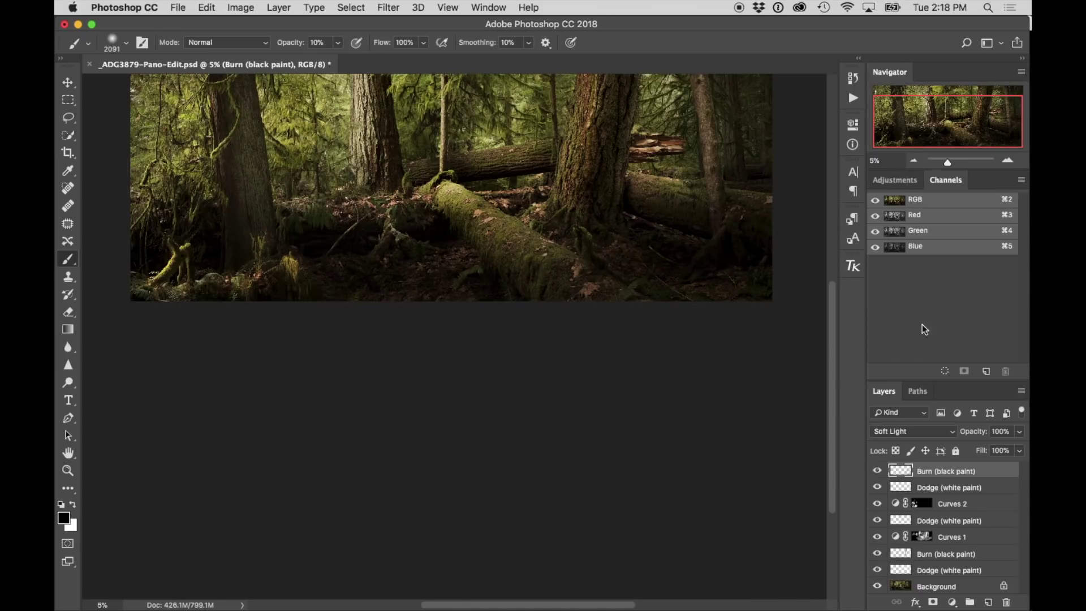
- On the upper Dodge layer, brighten the mossy log right of the large trunk with a white 1135 px brush
click(904, 490)
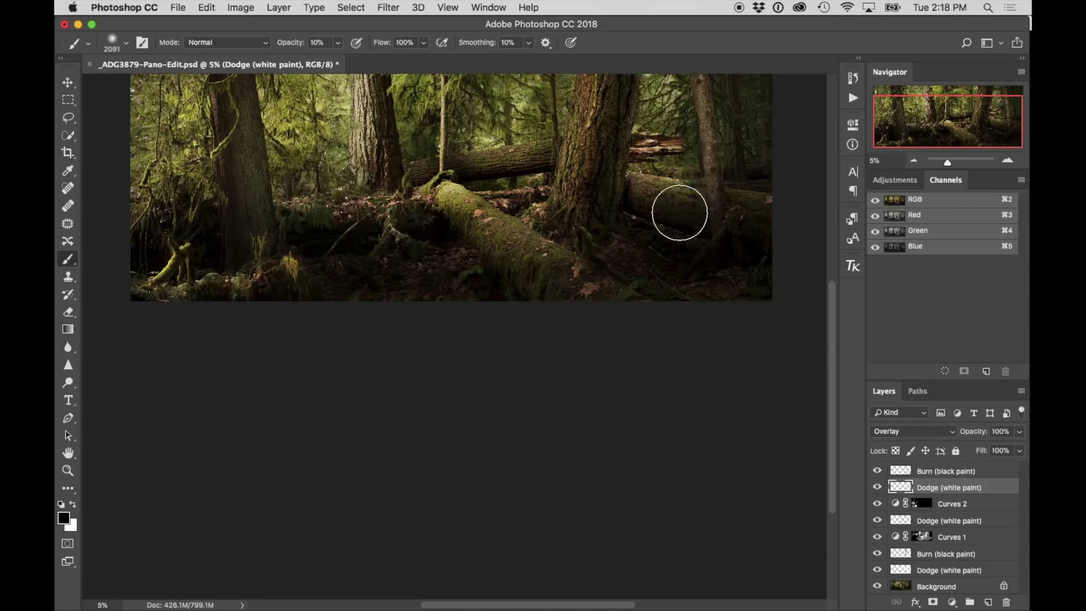
drag(685, 203, 666, 205)
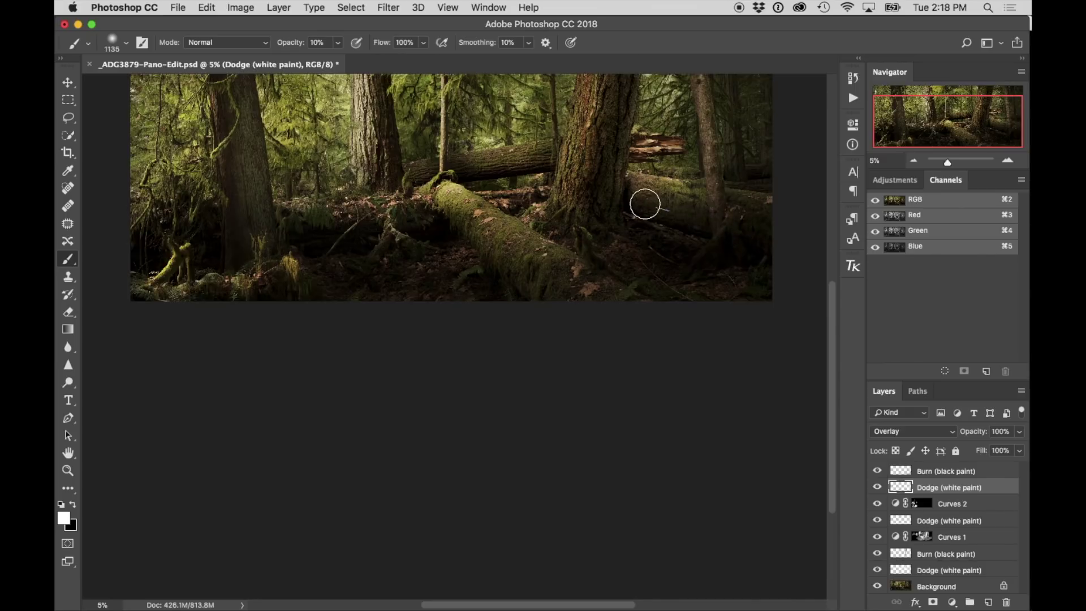
drag(606, 163, 557, 307)
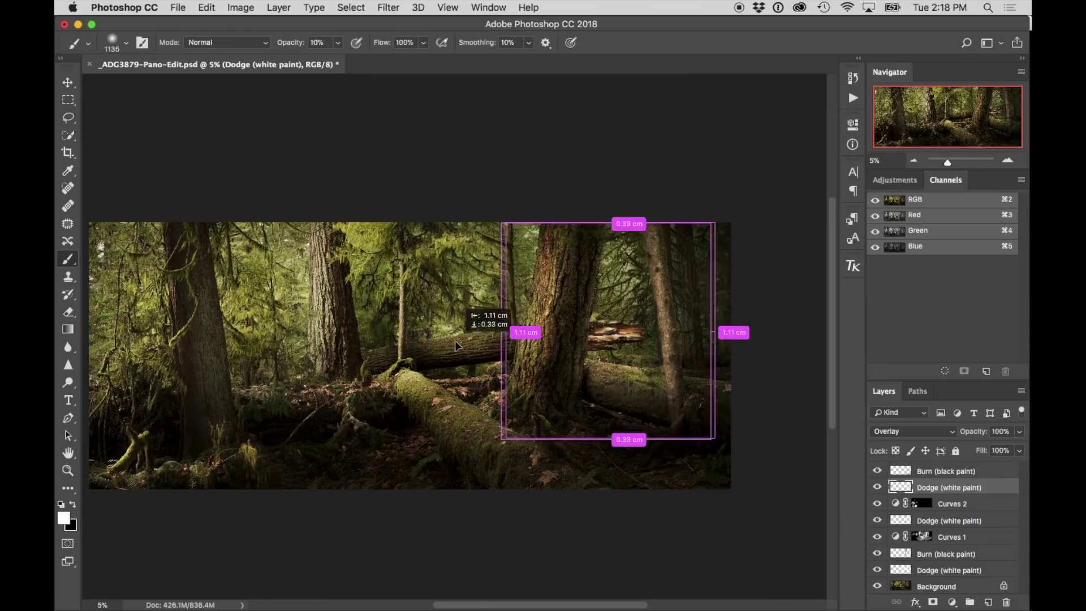
- Duplicate the upper Dodge layer and brighten the upper side of the long fallen log left of the large trunk with a 402 px brush
key(super+j)
key(z)
click(468, 343)
click(467, 336)
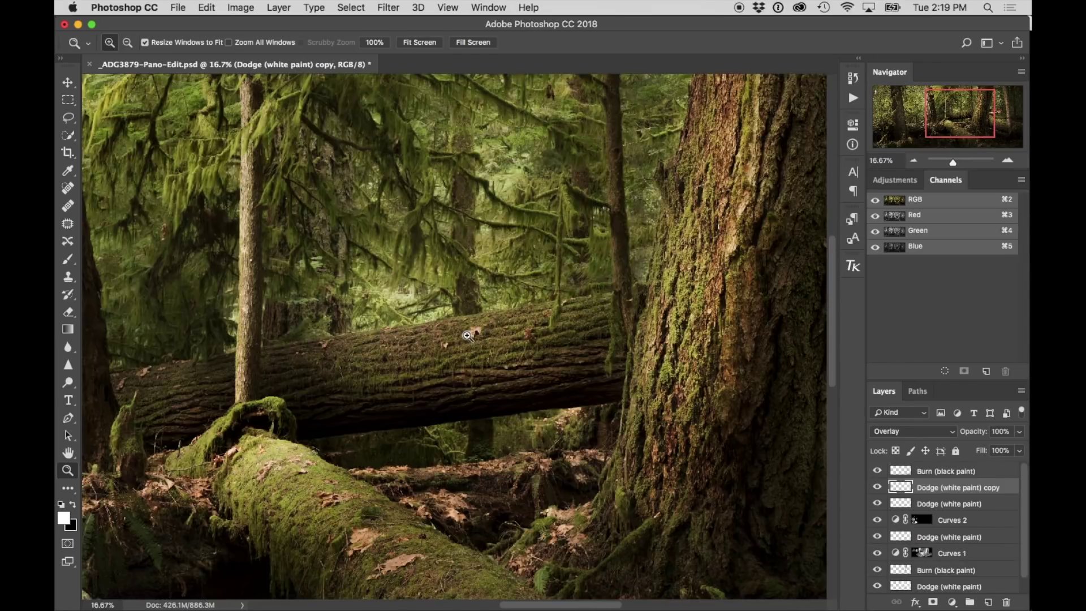
click(435, 338)
key(b)
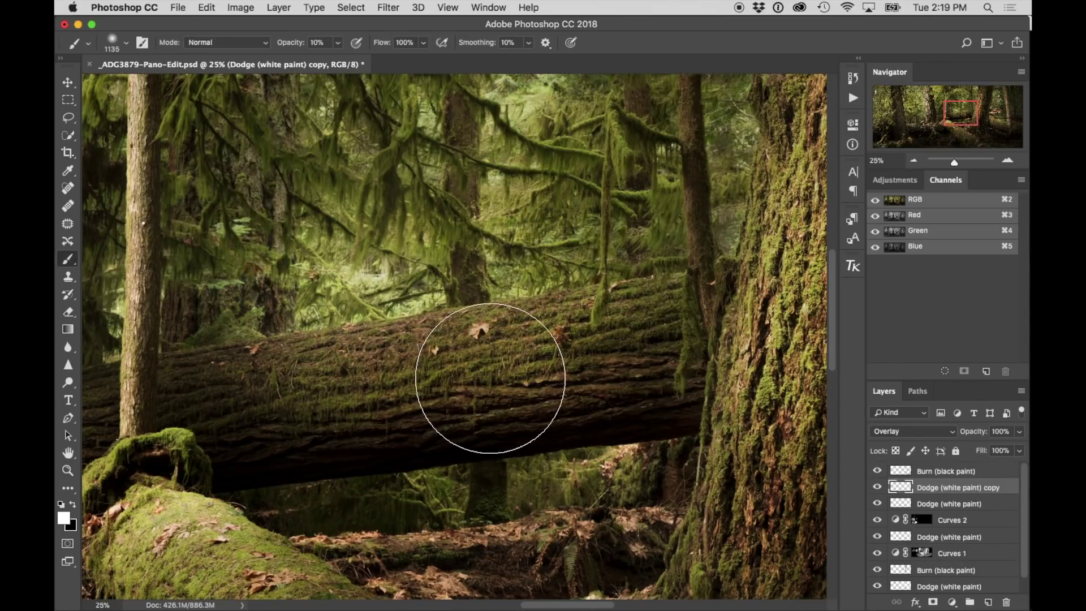
drag(451, 368, 385, 365)
drag(311, 353, 315, 362)
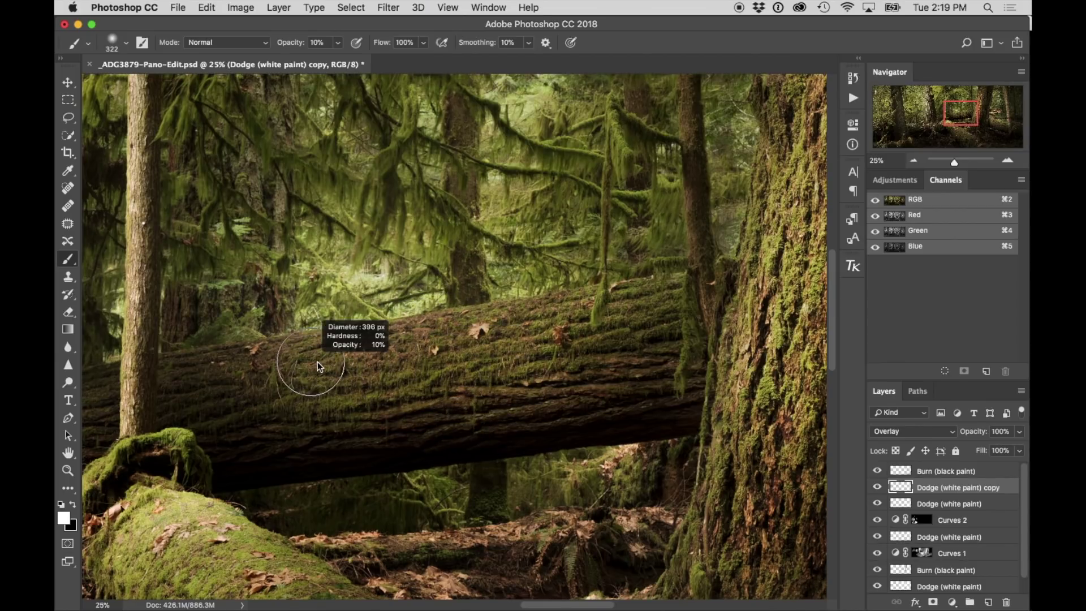
mouse_move(424, 349)
mouse_down()
mouse_move(520, 328)
mouse_move(537, 339)
mouse_up()
mouse_move(267, 366)
mouse_down()
mouse_move(182, 358)
mouse_move(231, 366)
mouse_move(187, 370)
mouse_move(231, 373)
mouse_up()
drag(616, 319, 656, 310)
- On the top Burn layer, darken the undergrowth and leaf-covered hollow between the fallen logs and the large trunk's base
mouse_move(506, 475)
mouse_down()
mouse_move(620, 126)
mouse_move(562, 225)
mouse_up()
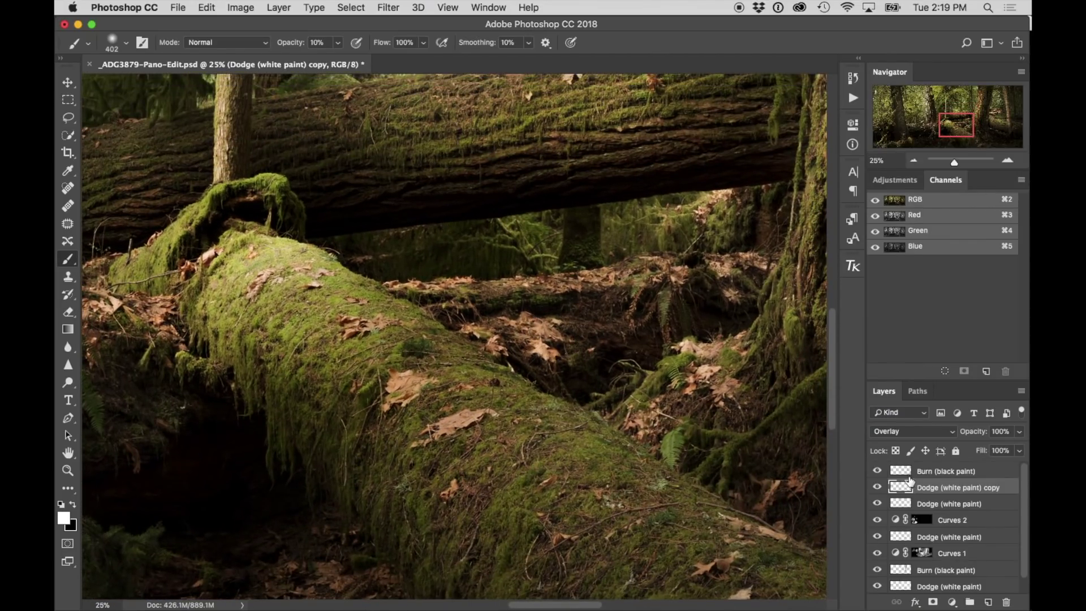
click(905, 472)
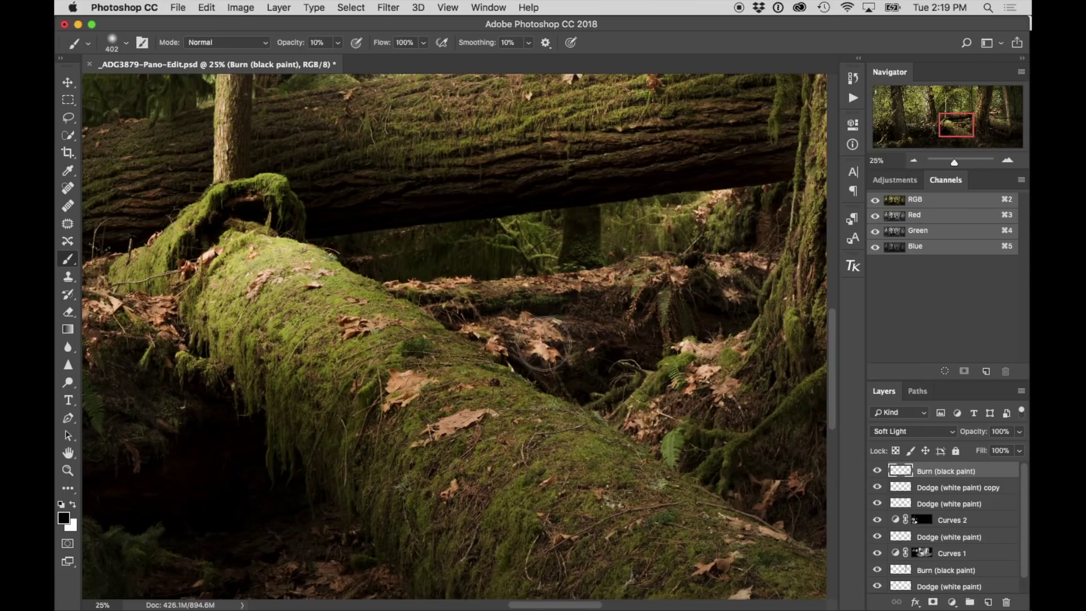
drag(424, 265, 619, 249)
mouse_move(518, 240)
mouse_down()
mouse_move(751, 212)
mouse_move(722, 213)
mouse_move(780, 198)
mouse_move(729, 274)
mouse_move(741, 300)
mouse_up()
mouse_move(628, 346)
mouse_down()
mouse_move(536, 349)
mouse_move(538, 360)
mouse_up()
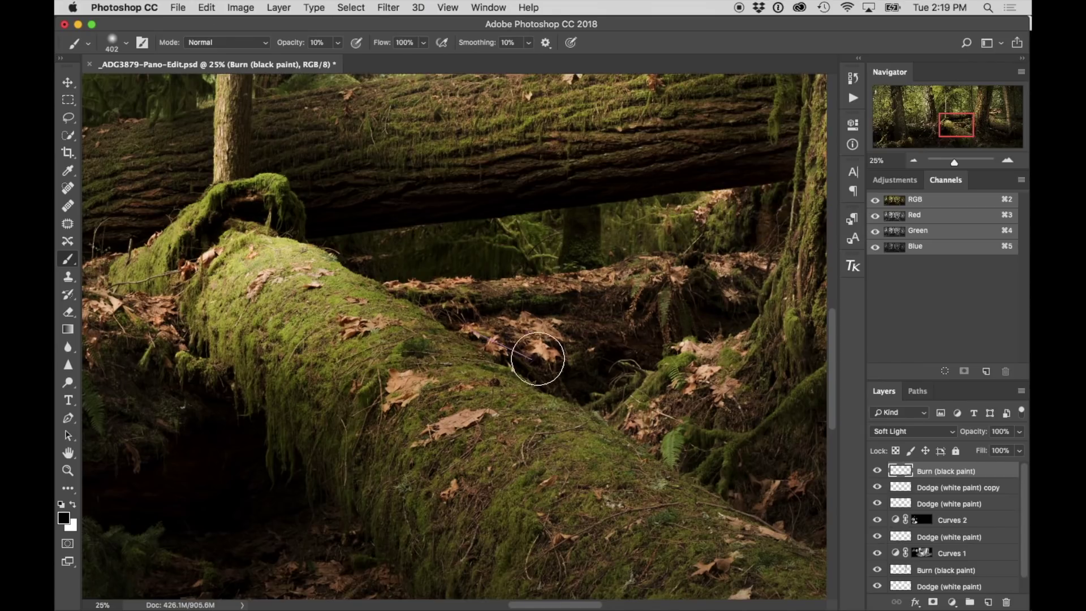
mouse_move(447, 465)
mouse_down()
mouse_move(540, 412)
mouse_move(562, 483)
mouse_move(583, 352)
mouse_move(667, 356)
mouse_move(717, 376)
mouse_up()
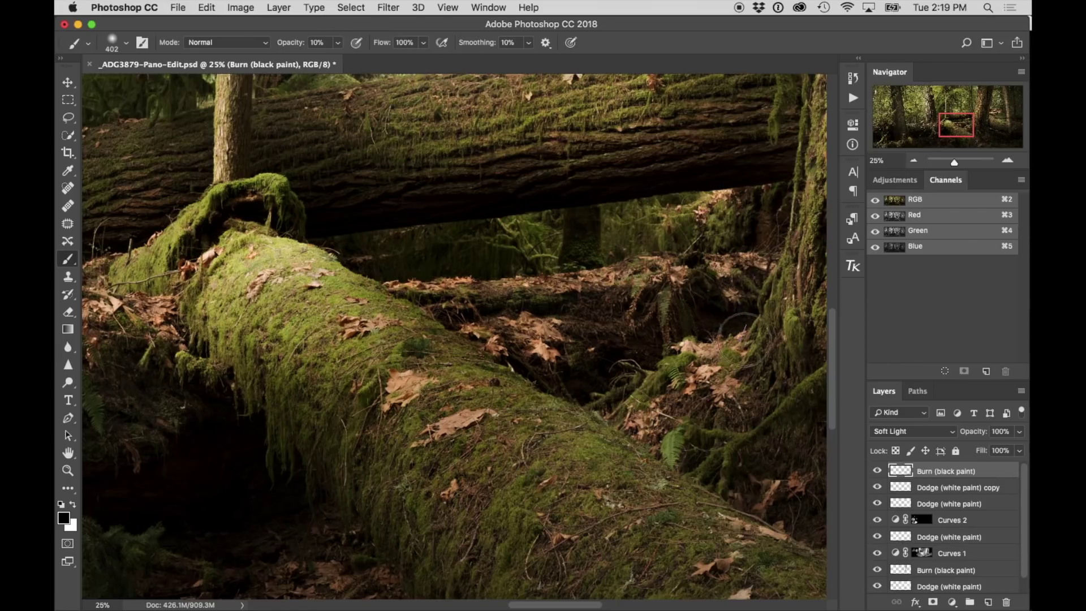
key(z)
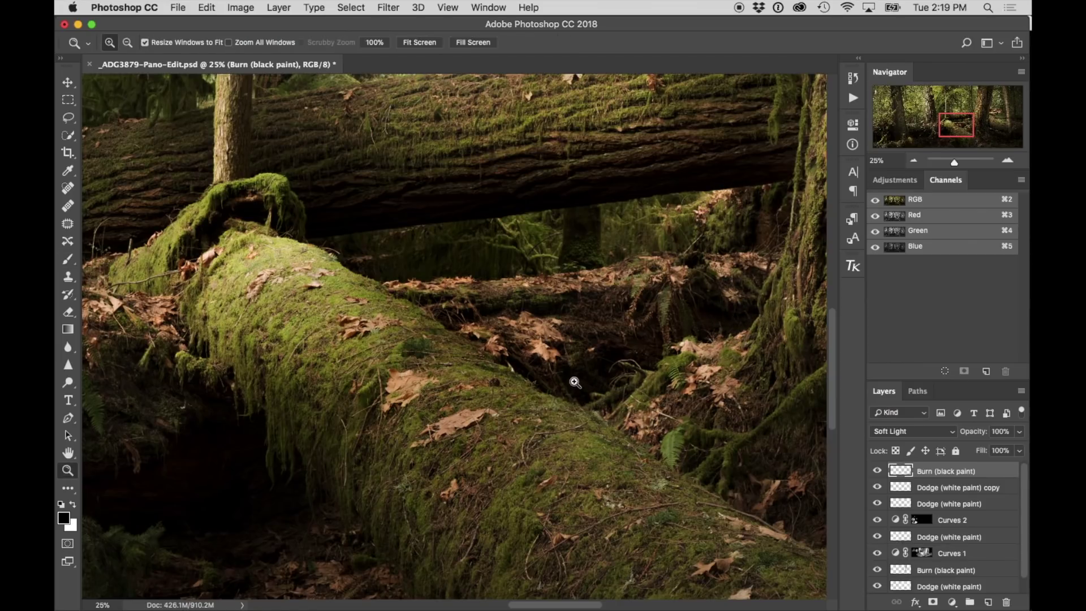
- On the top Burn layer, darken the foreground near the large trunk's base and the pale trunk with a 1440 px brush
alt+click(559, 380)
alt+click(558, 379)
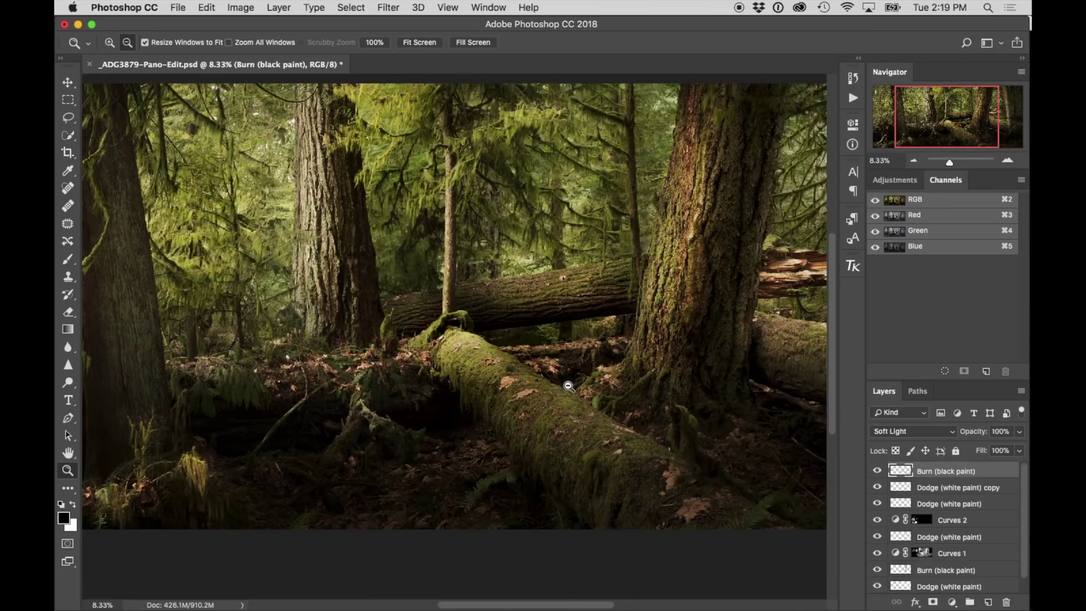
alt+click(577, 393)
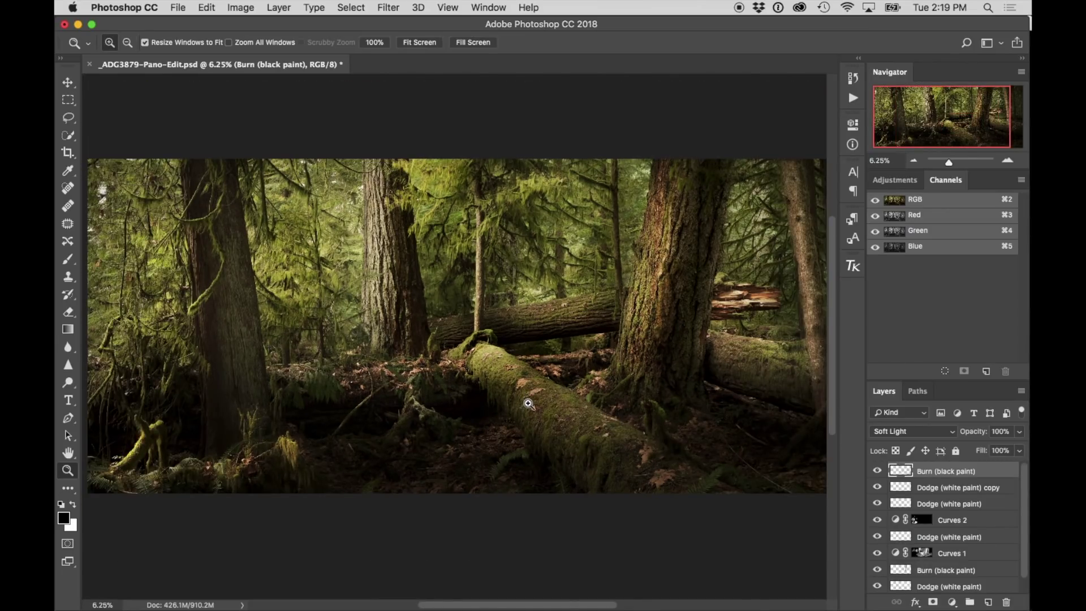
key(b)
ctrl+alt+drag(567, 438, 592, 445)
mouse_move(667, 477)
mouse_down()
mouse_move(573, 426)
mouse_move(649, 465)
mouse_move(597, 397)
mouse_move(637, 470)
mouse_move(599, 443)
mouse_move(642, 455)
mouse_move(637, 466)
mouse_move(624, 383)
mouse_up()
mouse_move(391, 285)
mouse_down()
mouse_move(448, 245)
mouse_move(425, 241)
mouse_up()
key(f)
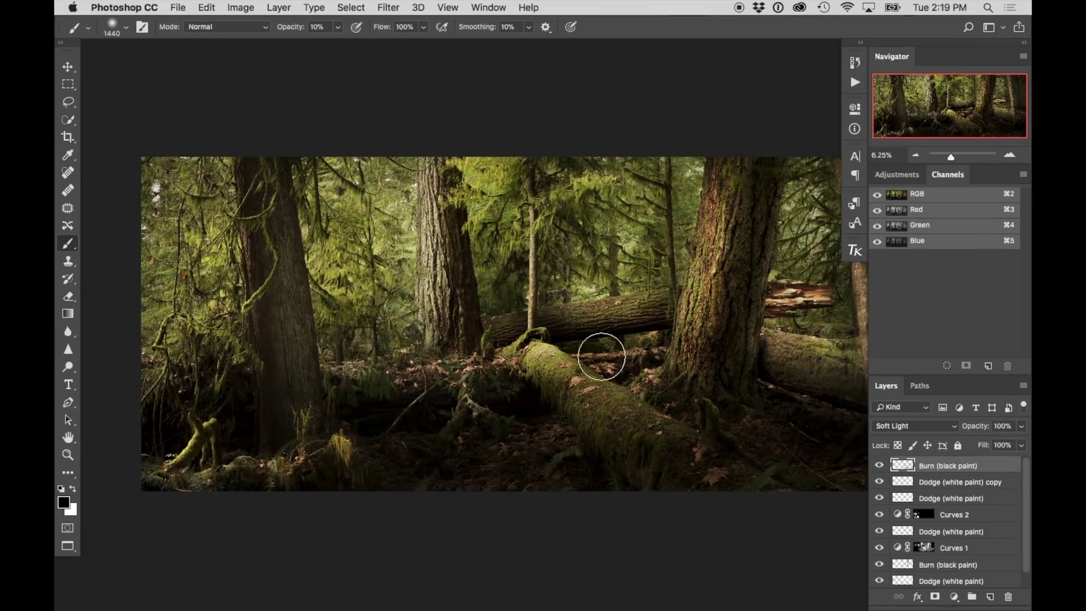
key(f)
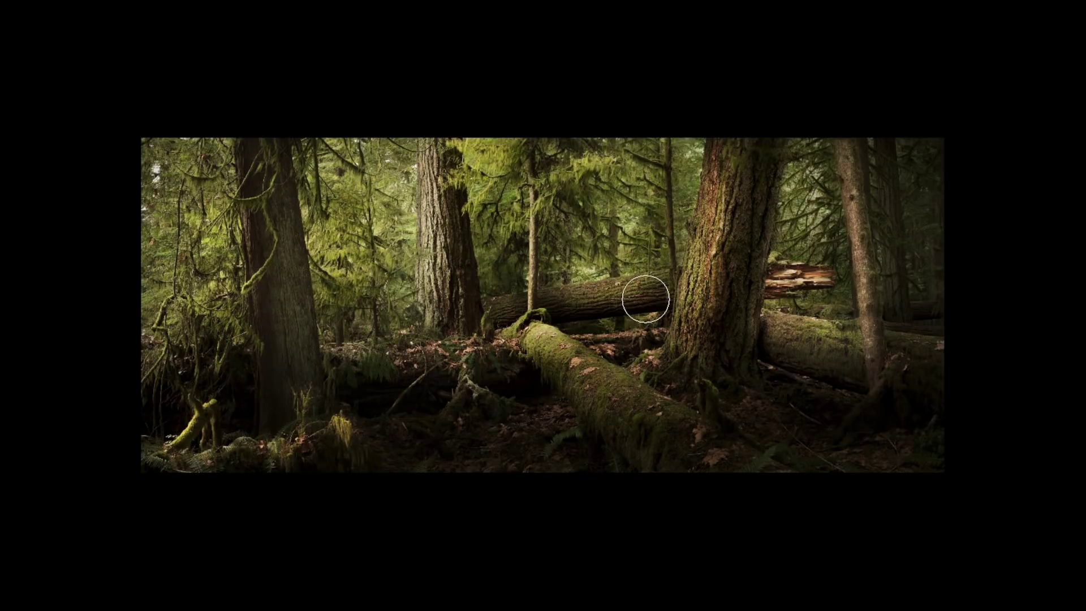
key(f)
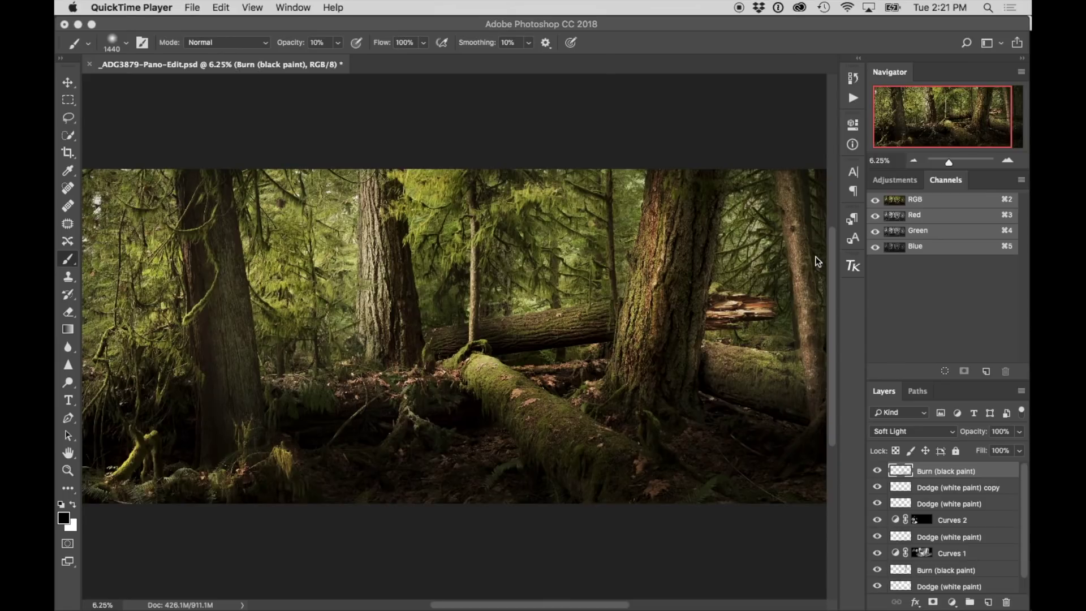
- Create a new TKActions Dodge layer in Overlay mode above the top Burn layer
click(849, 271)
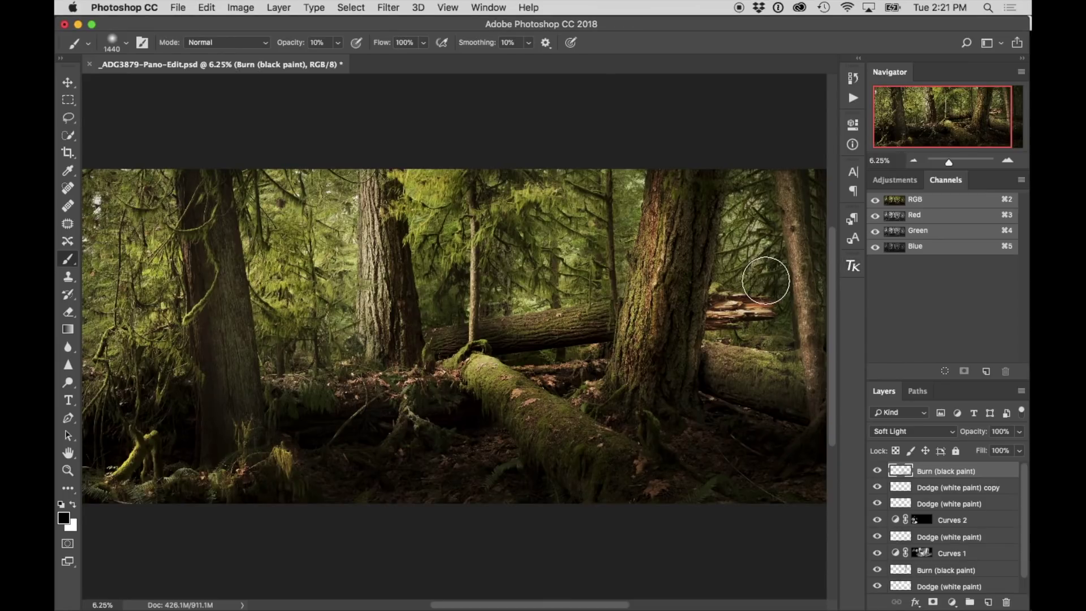
click(852, 266)
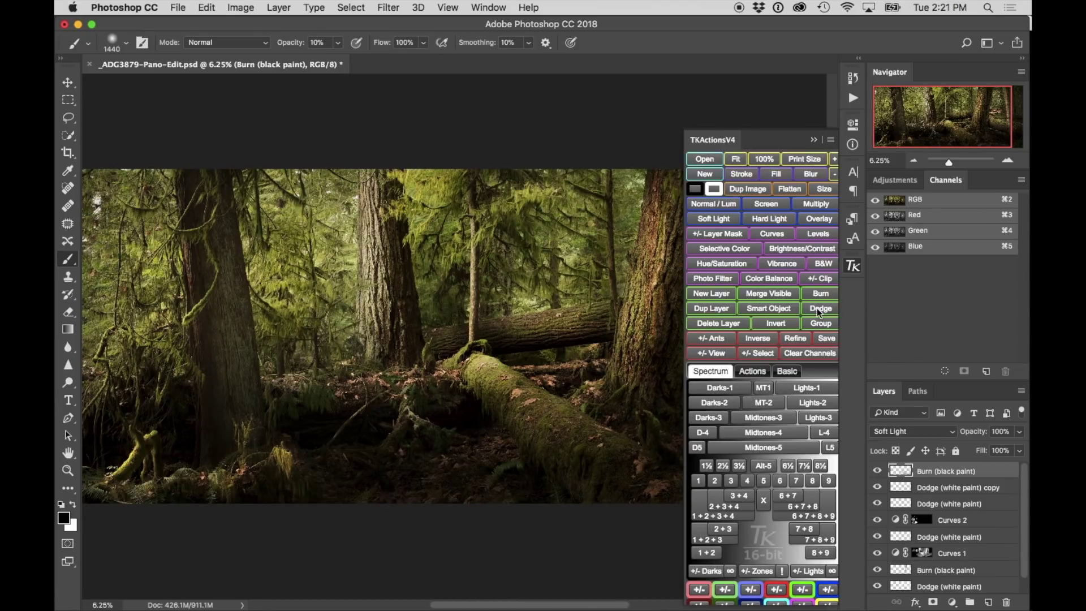
click(818, 308)
click(813, 139)
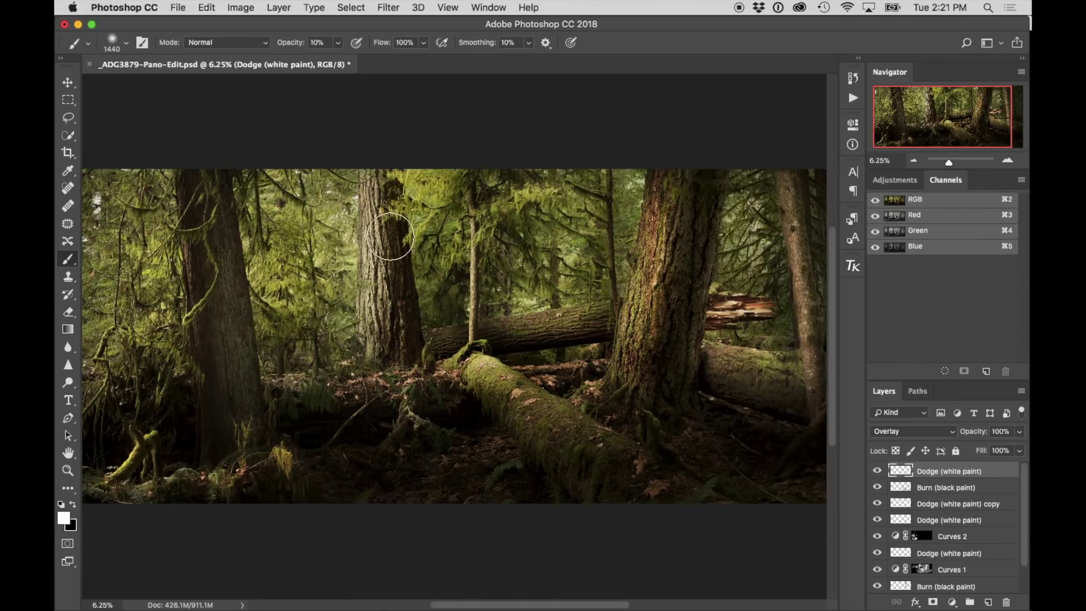
- Set the foreground color to a pale warm cream, fbf2de, for dodging the shaded left trunk
key(z)
click(235, 329)
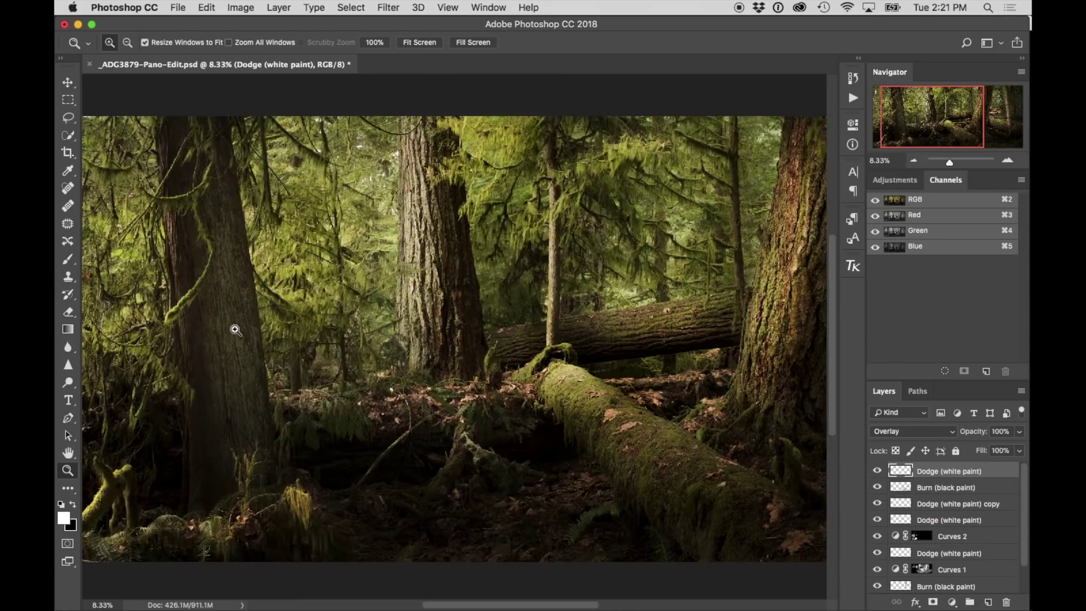
click(236, 329)
click(235, 329)
drag(300, 338, 517, 232)
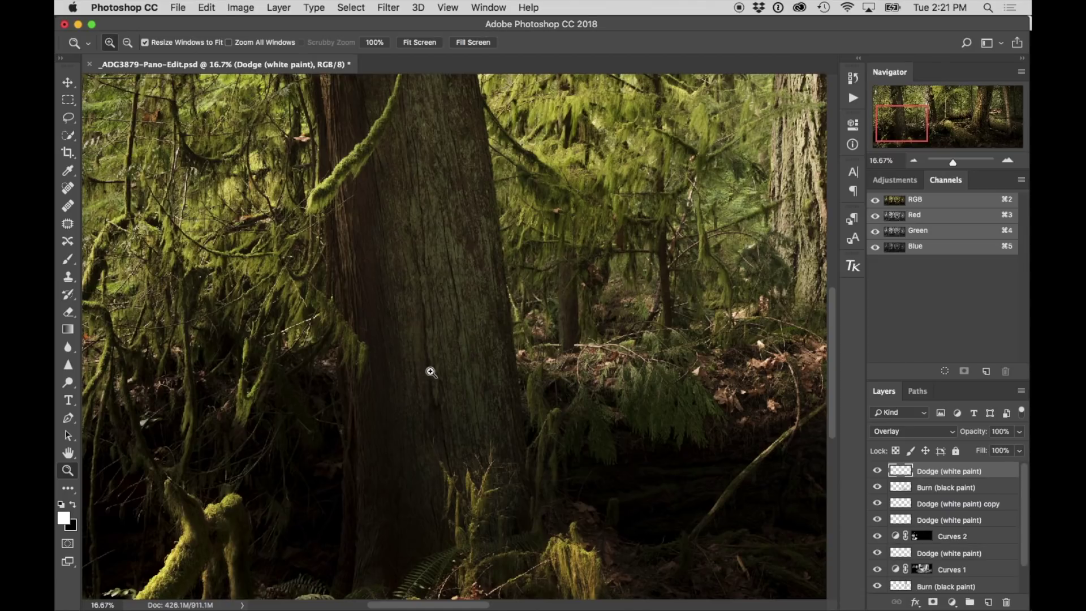
drag(556, 270, 554, 306)
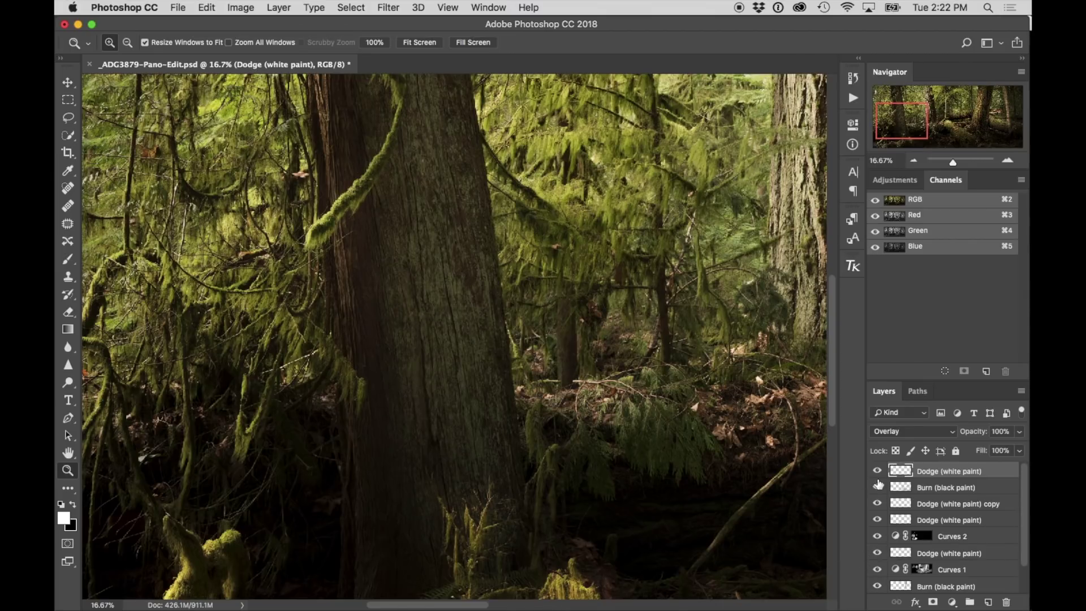
click(64, 519)
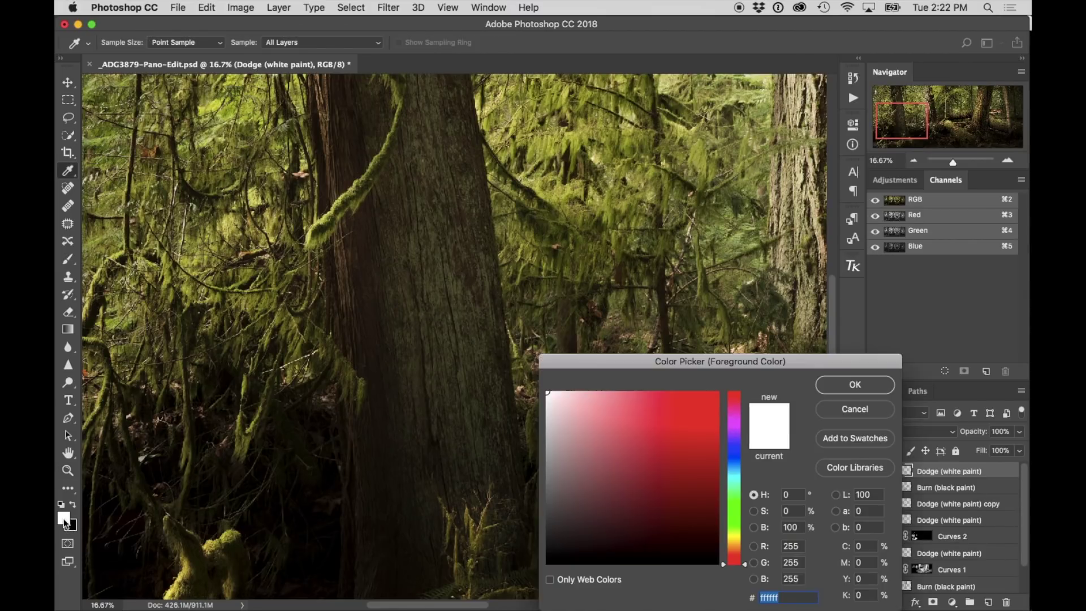
click(566, 393)
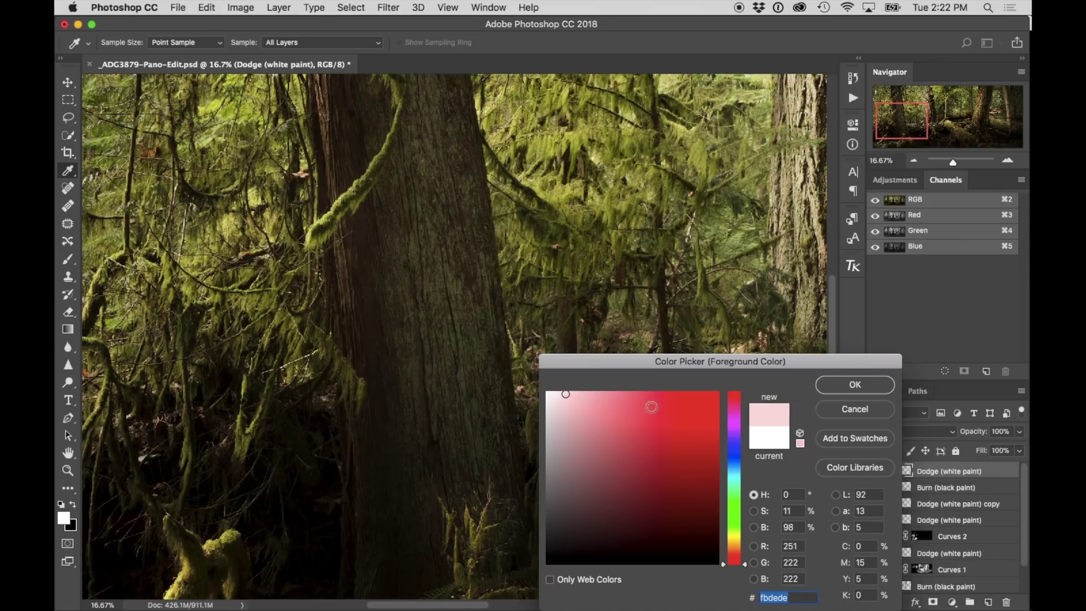
click(744, 544)
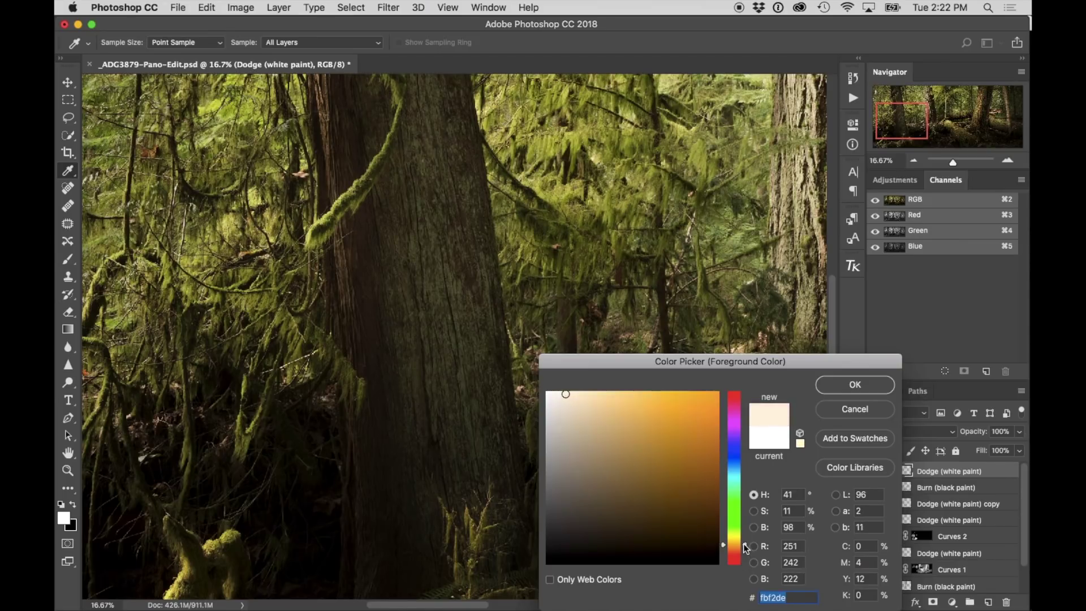
click(836, 387)
key(z)
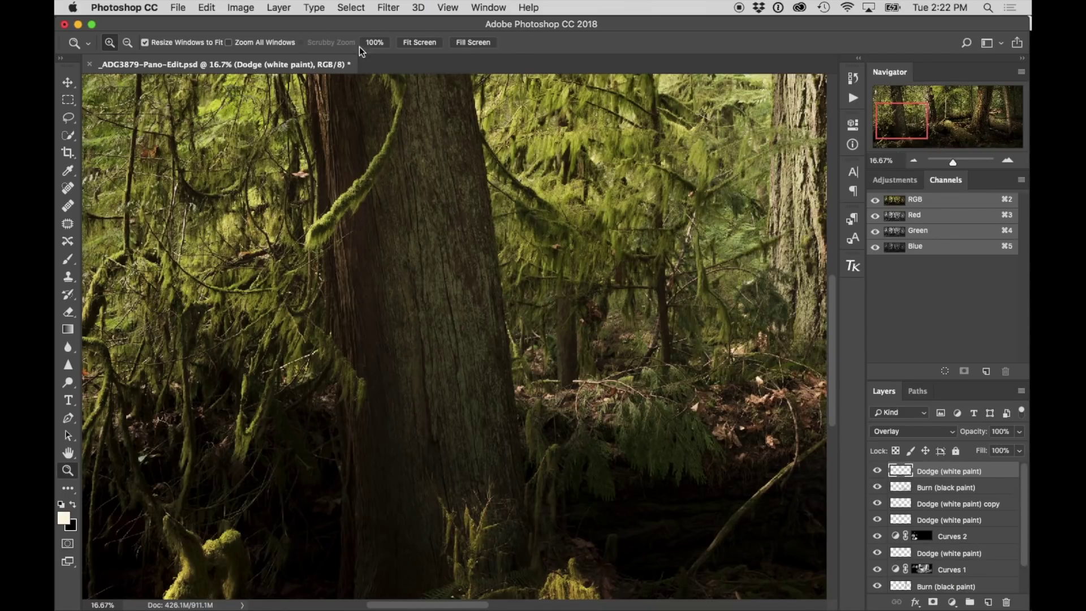
- On the new Dodge layer, brighten the shaded left trunk and its surroundings in cream with a 1440 px brush
key(b)
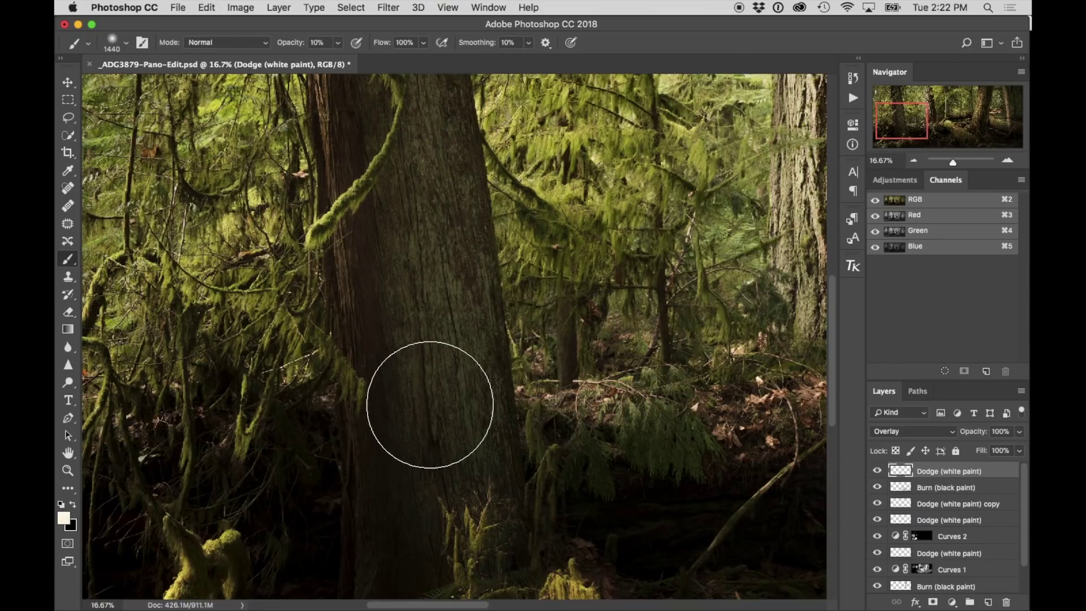
mouse_move(413, 375)
mouse_down()
mouse_move(404, 139)
mouse_move(427, 279)
mouse_move(429, 533)
mouse_move(415, 339)
mouse_up()
key(space)
drag(402, 262, 441, 414)
mouse_move(442, 311)
mouse_down()
mouse_move(429, 199)
mouse_move(443, 286)
mouse_move(431, 332)
mouse_move(514, 388)
mouse_up()
key(space)
mouse_move(610, 416)
mouse_down()
mouse_move(310, 393)
mouse_move(185, 363)
mouse_up()
drag(300, 427, 321, 260)
mouse_move(346, 454)
mouse_down()
mouse_move(395, 362)
mouse_move(345, 413)
mouse_move(352, 366)
mouse_up()
- Dodge the leaf-covered floor left of the mossy log, plus the fern fronds with a 202 px brush, and compare the layer on and off
key(space)
drag(507, 351, 343, 371)
mouse_move(523, 426)
mouse_down()
mouse_move(390, 320)
mouse_move(346, 355)
mouse_up()
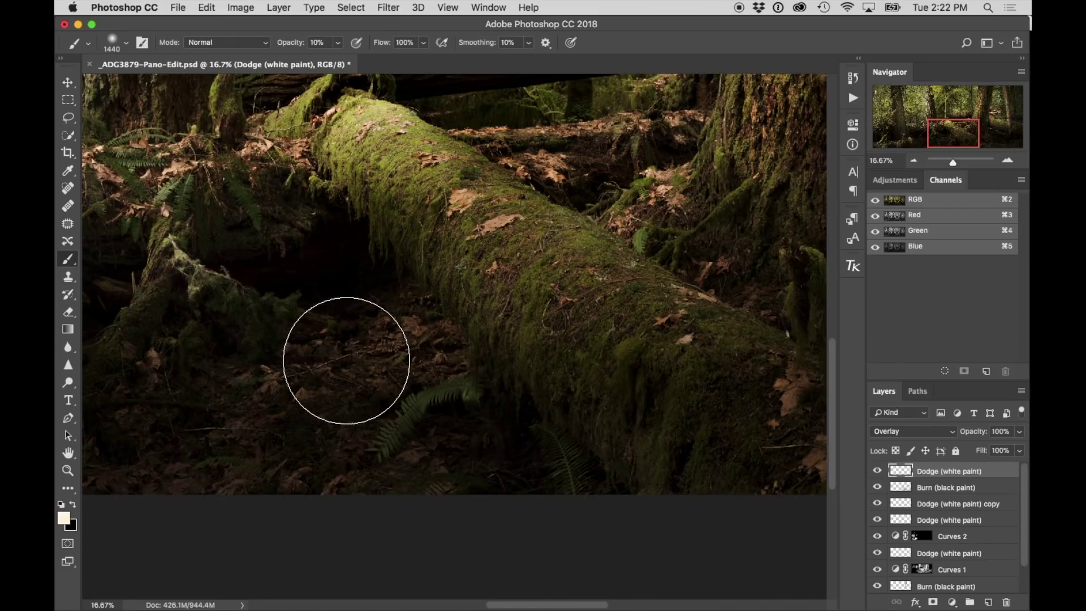
drag(350, 357, 281, 362)
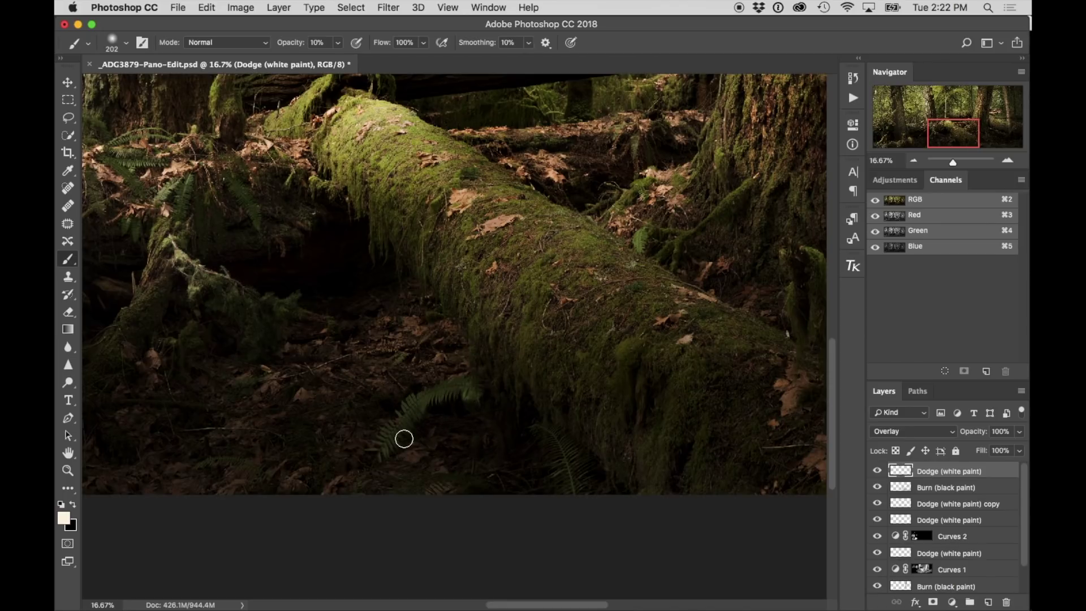
mouse_move(385, 438)
mouse_down()
mouse_move(423, 400)
mouse_move(485, 398)
mouse_move(478, 391)
mouse_move(418, 408)
mouse_move(394, 436)
mouse_move(434, 393)
mouse_move(396, 435)
mouse_move(401, 414)
mouse_move(455, 391)
mouse_move(389, 443)
mouse_move(410, 413)
mouse_move(445, 390)
mouse_up()
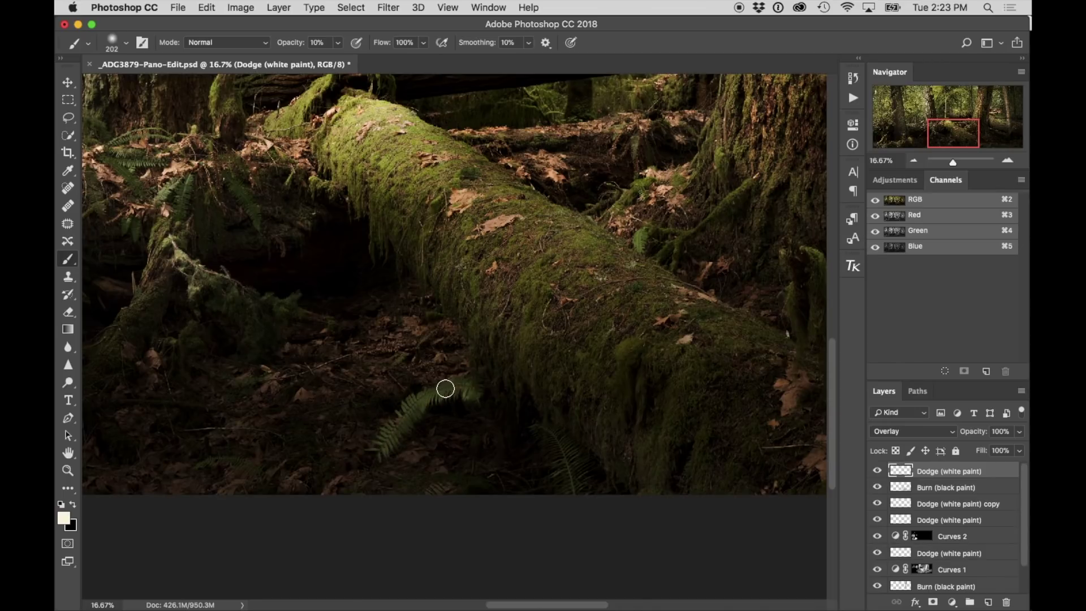
click(877, 472)
click(877, 472)
- Examine the light balance across the trunks, logs and background foliage, including the whole panorama in full-screen view
drag(493, 242, 600, 417)
drag(501, 298, 701, 404)
drag(308, 286, 602, 355)
drag(466, 289, 456, 385)
drag(612, 343, 204, 285)
drag(451, 226, 326, 307)
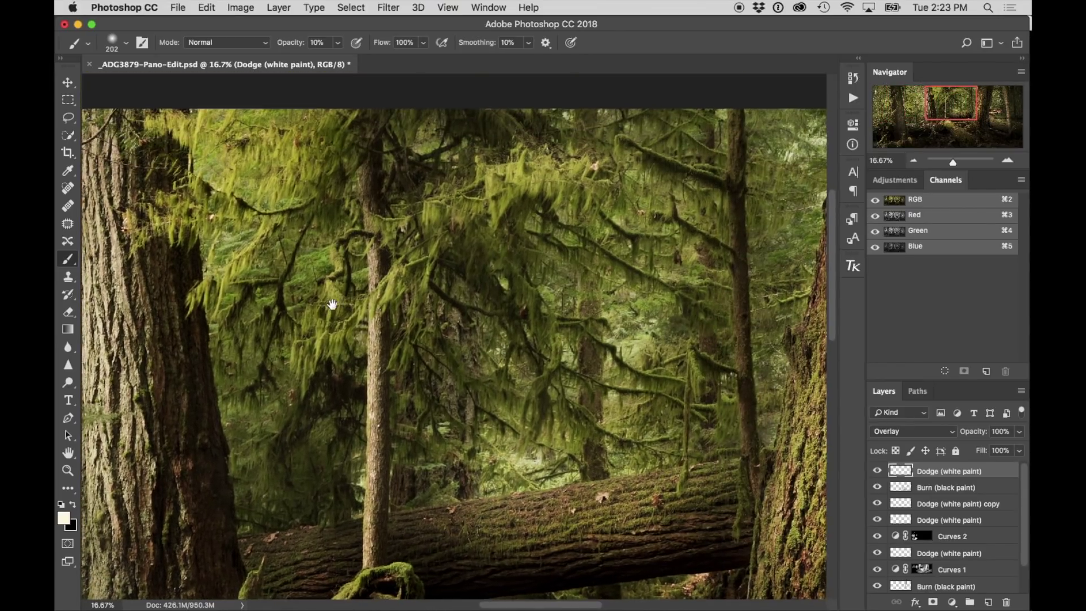
drag(570, 341, 482, 237)
key(z)
key(alt)
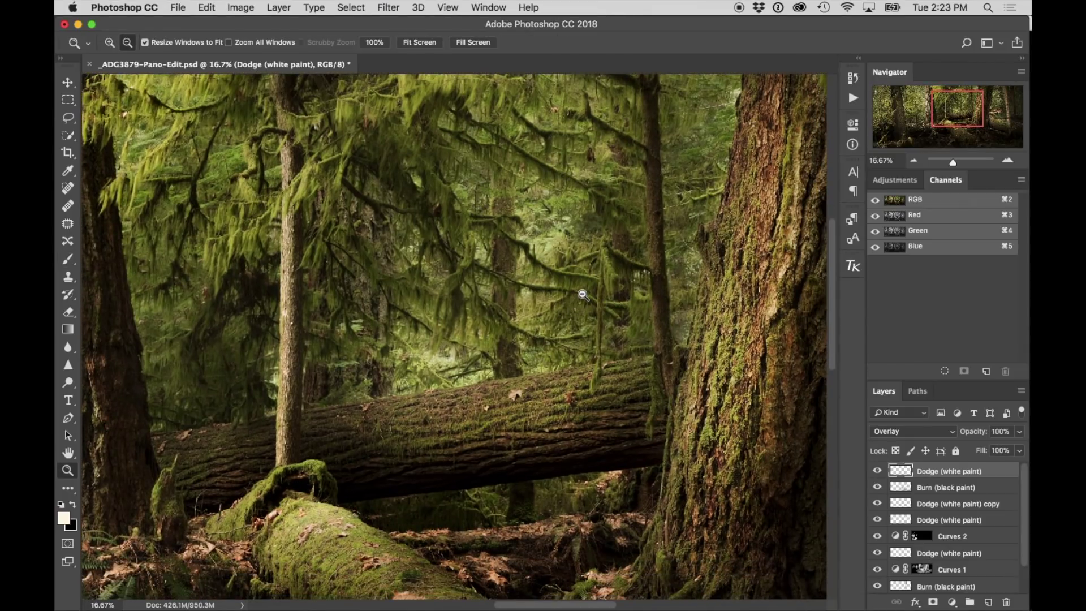
alt+click(582, 294)
alt+click(583, 294)
alt+click(583, 294)
alt+click(582, 295)
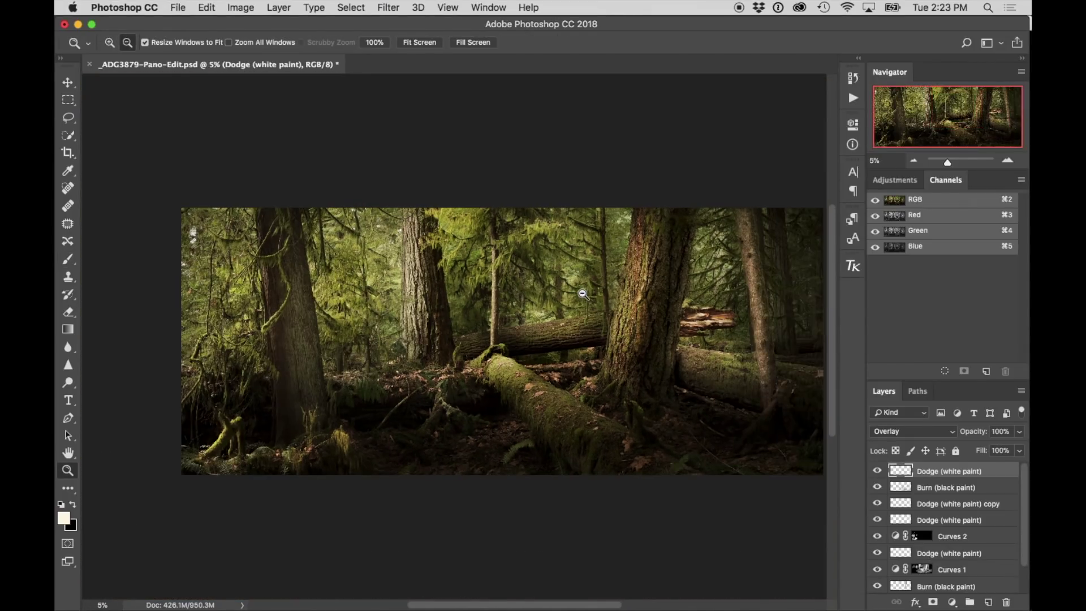
alt+click(583, 295)
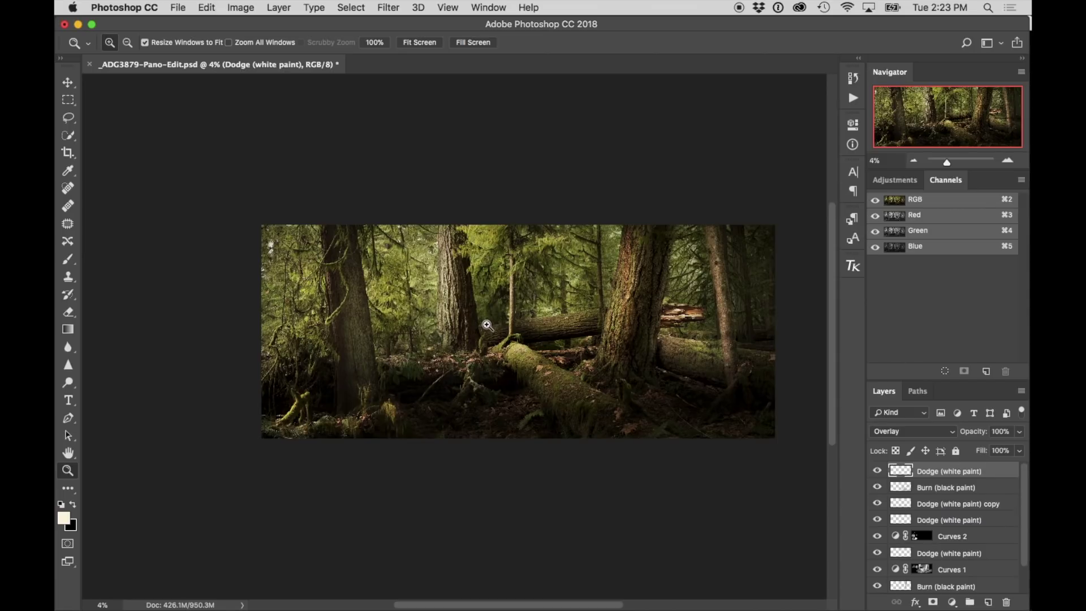
key(f)
key(f)
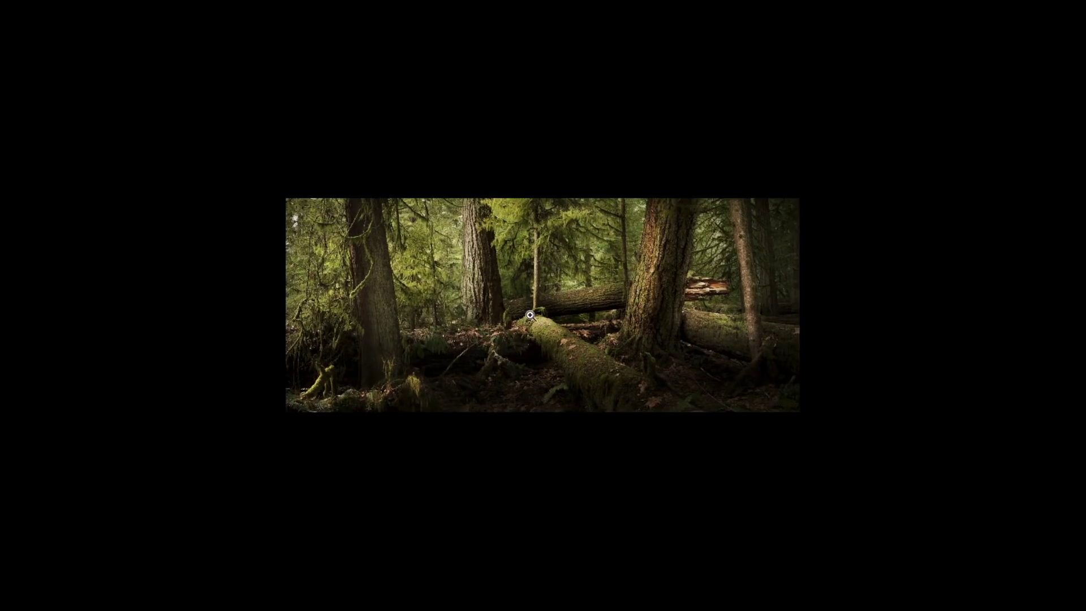
click(529, 313)
click(538, 305)
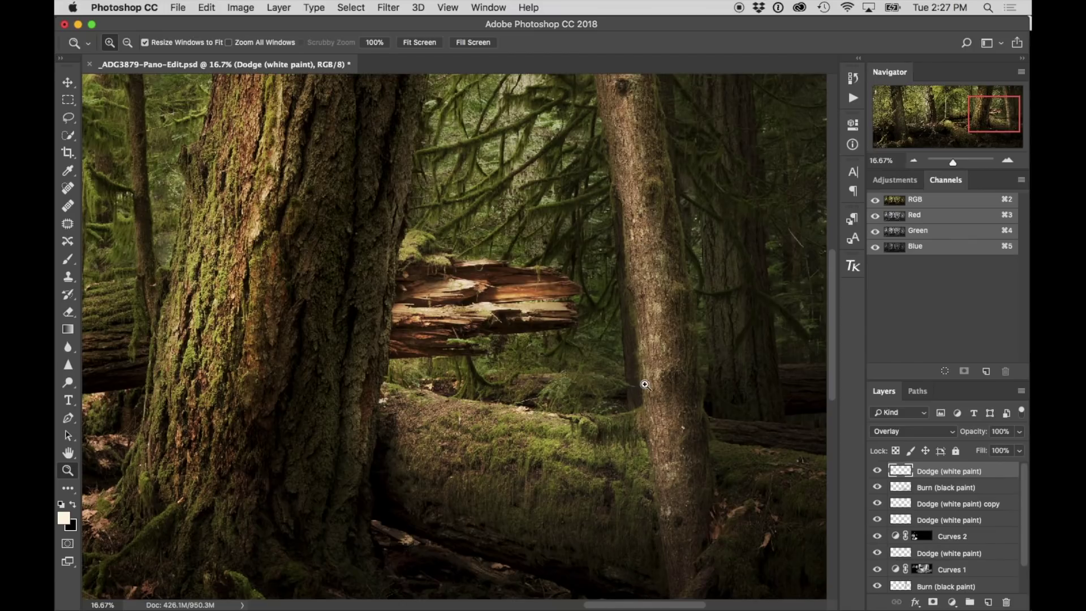
- Add a Curves adjustment layer above the top Dodge layer for the slender trunk beside the broken log
click(655, 296)
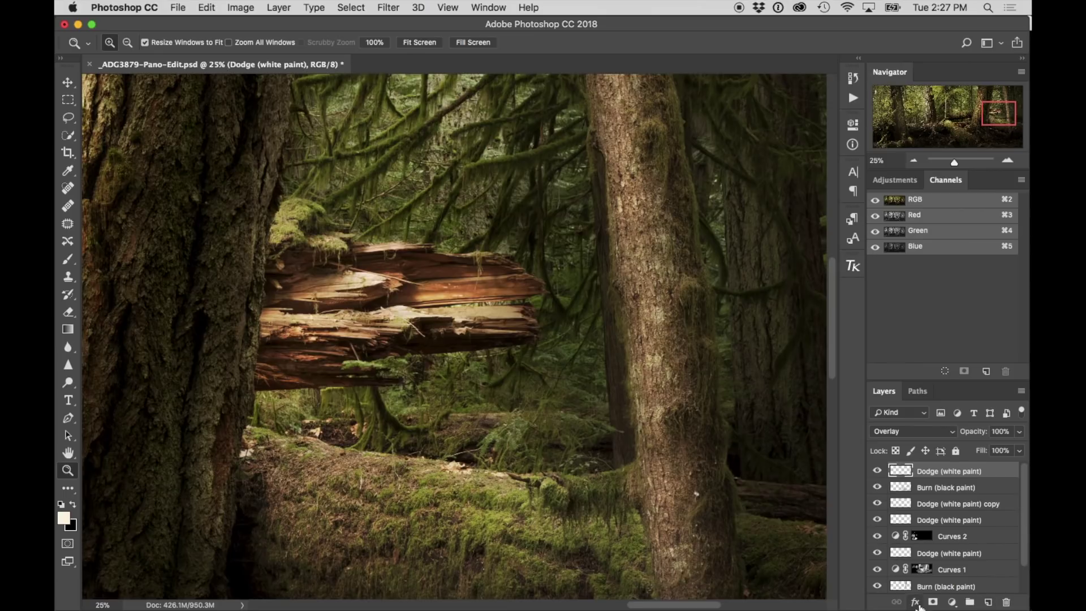
click(952, 602)
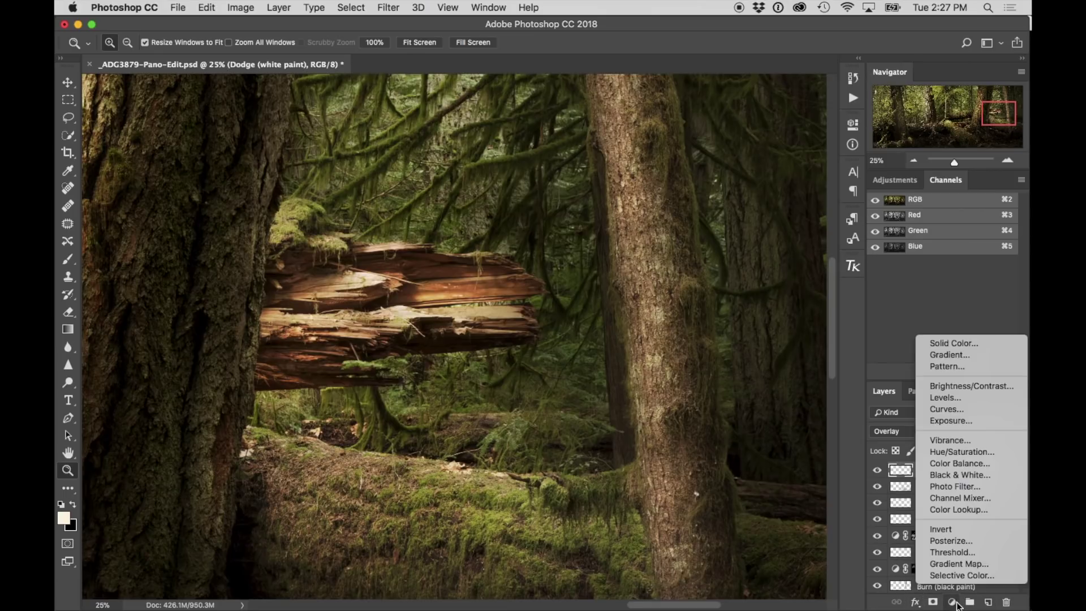
click(947, 409)
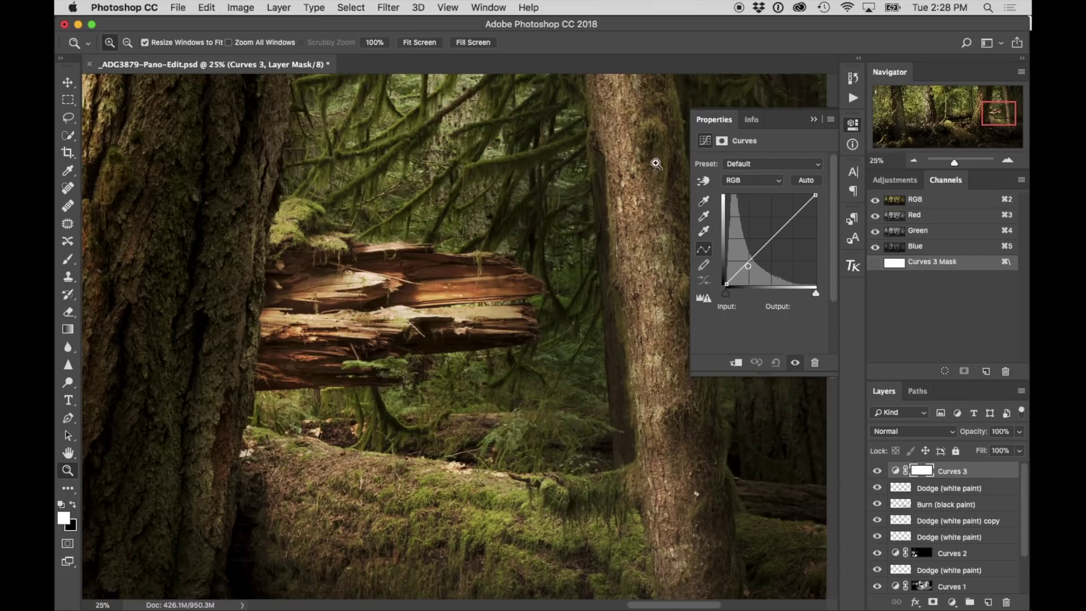
- Using on-image curve adjustment on the slender trunk, darken its shadow tones and set the midtone point to input 109, output 100
click(703, 182)
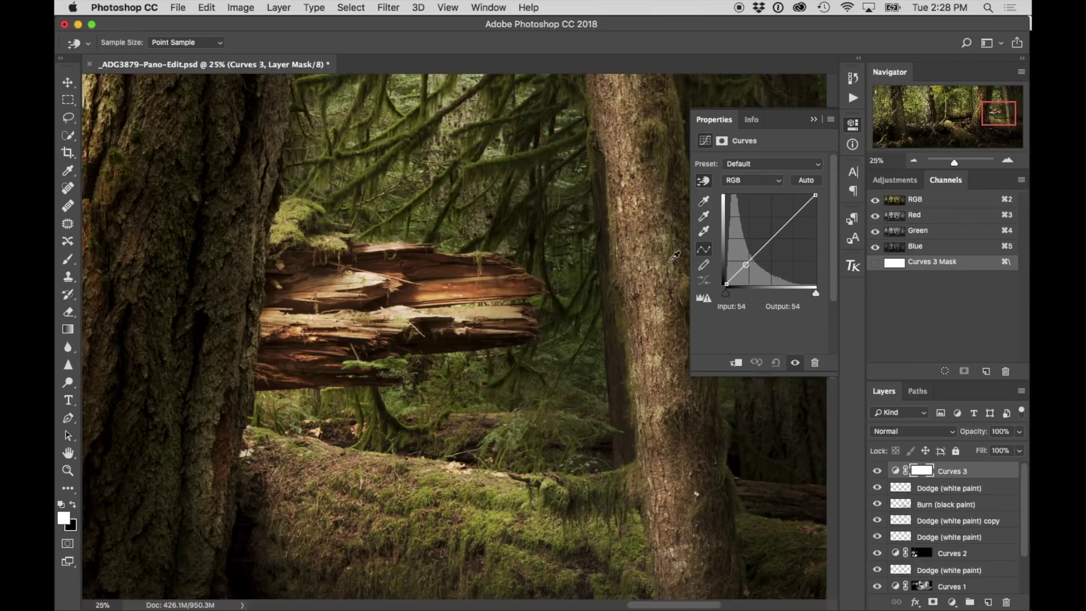
click(627, 356)
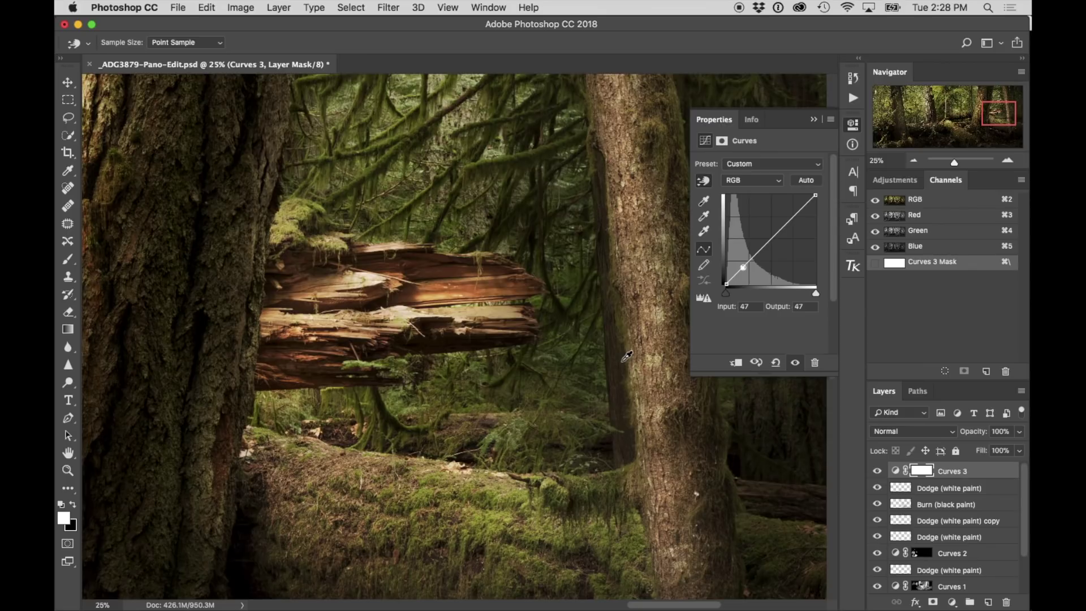
drag(625, 361, 625, 368)
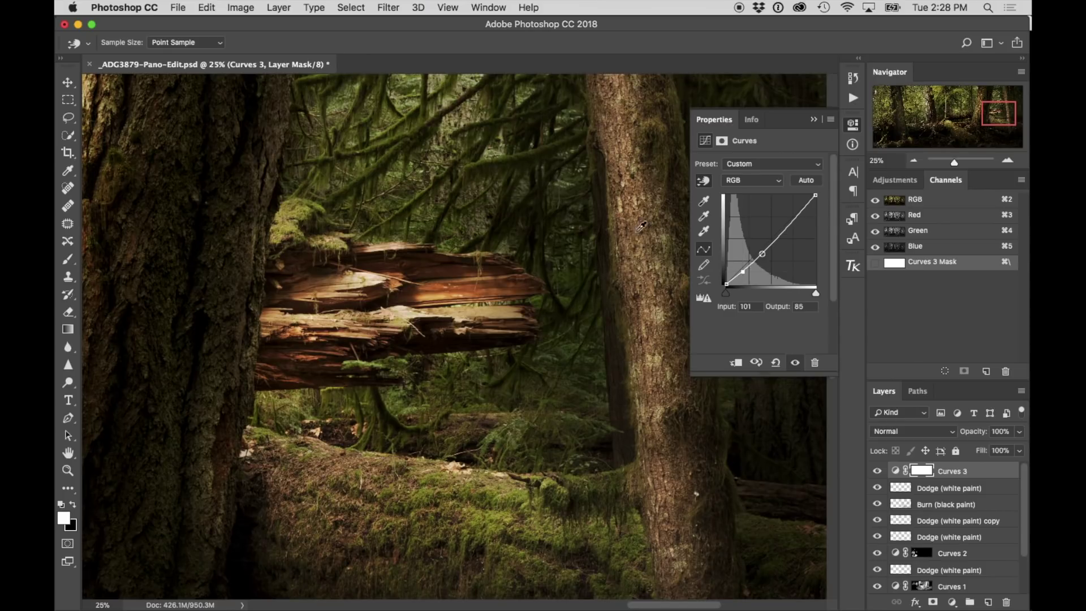
drag(642, 237, 640, 234)
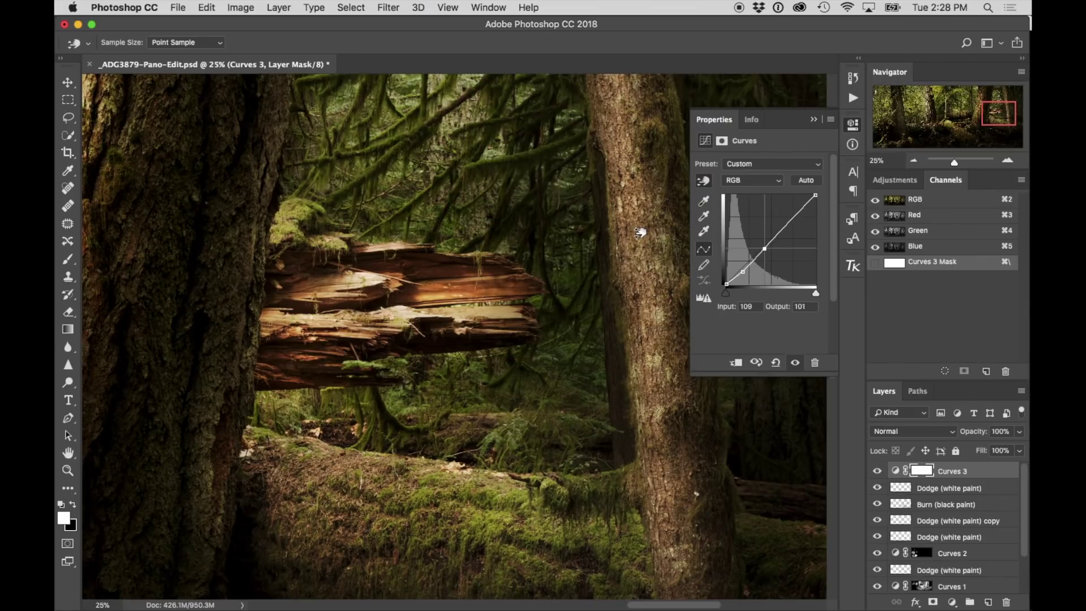
drag(639, 232, 640, 234)
- Compare the wider panorama with and without the new Curves adjustment to judge its darkening effect
key(z)
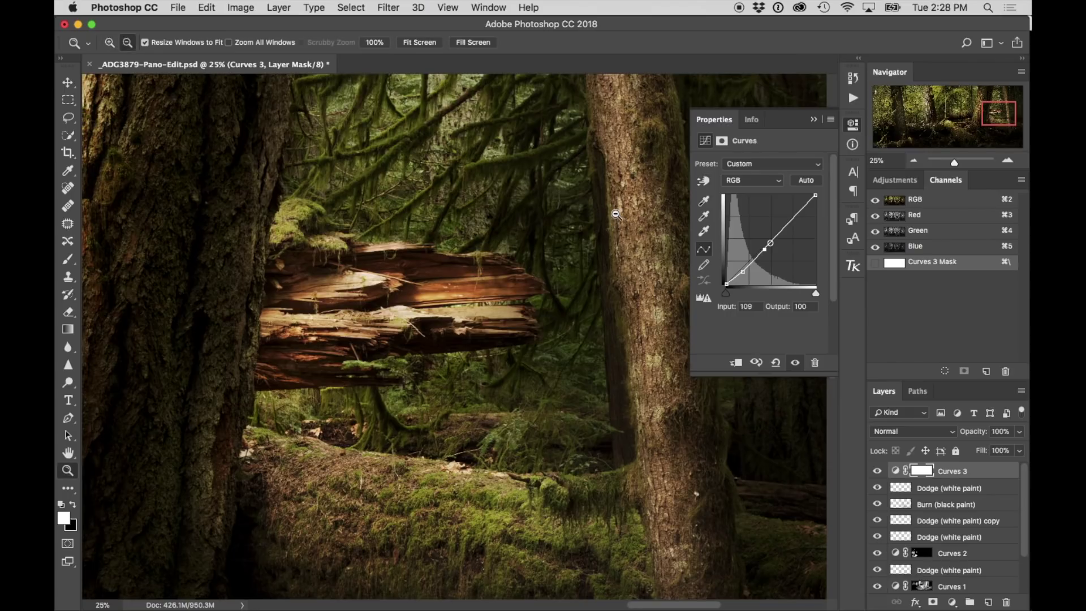
alt+click(617, 214)
alt+click(616, 212)
alt+click(616, 208)
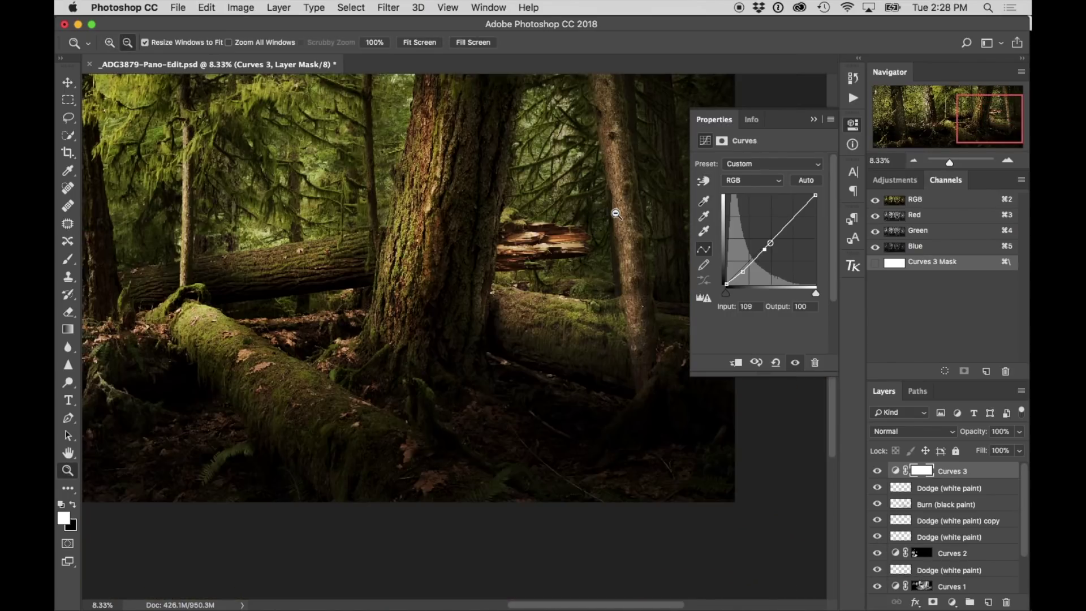
alt+click(617, 205)
click(795, 362)
click(795, 362)
click(795, 362)
click(795, 362)
click(795, 362)
click(795, 363)
click(795, 362)
click(795, 362)
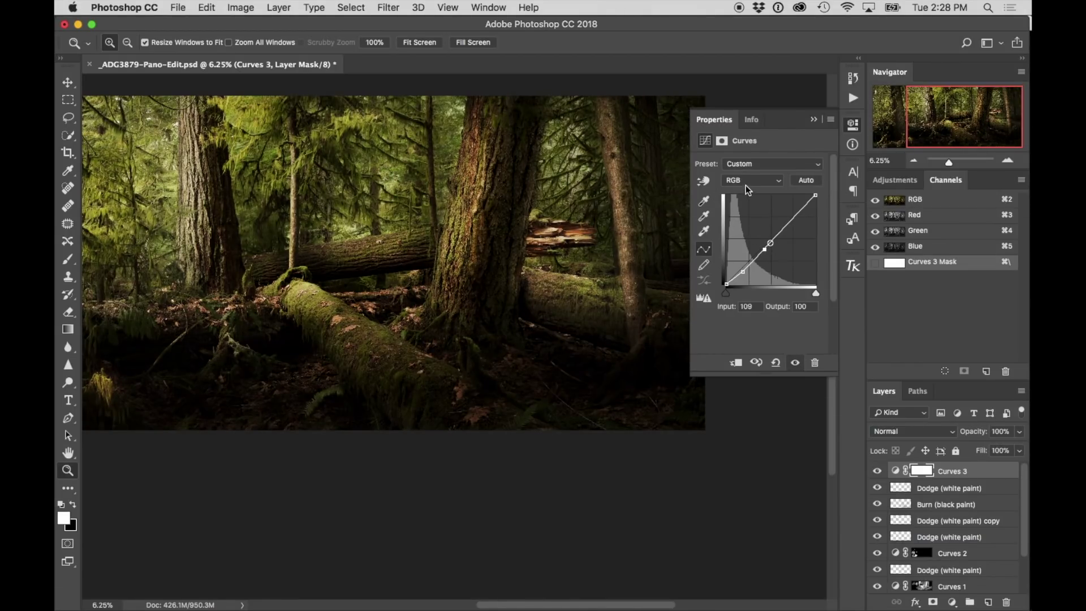
- Invert the Curves 3 layer mask to black and set up a white brush at 36% opacity
click(812, 120)
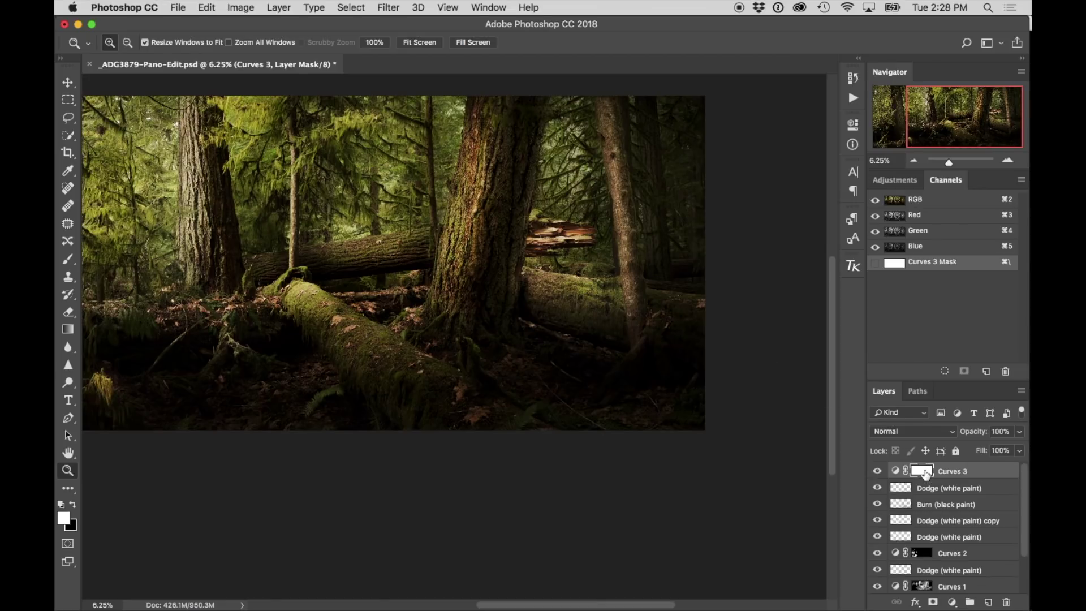
key(super+i)
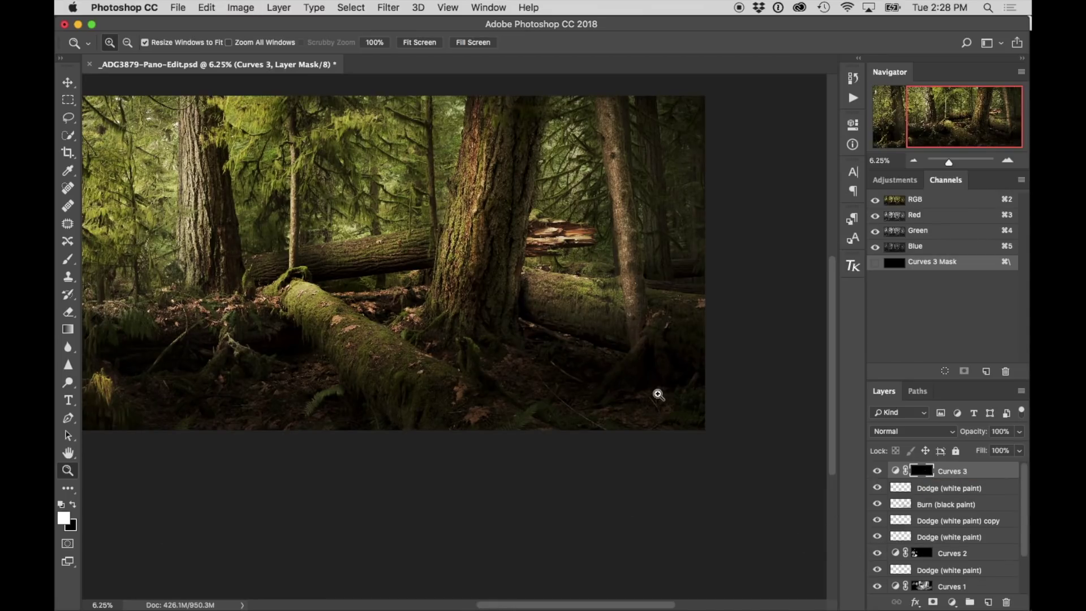
key(b)
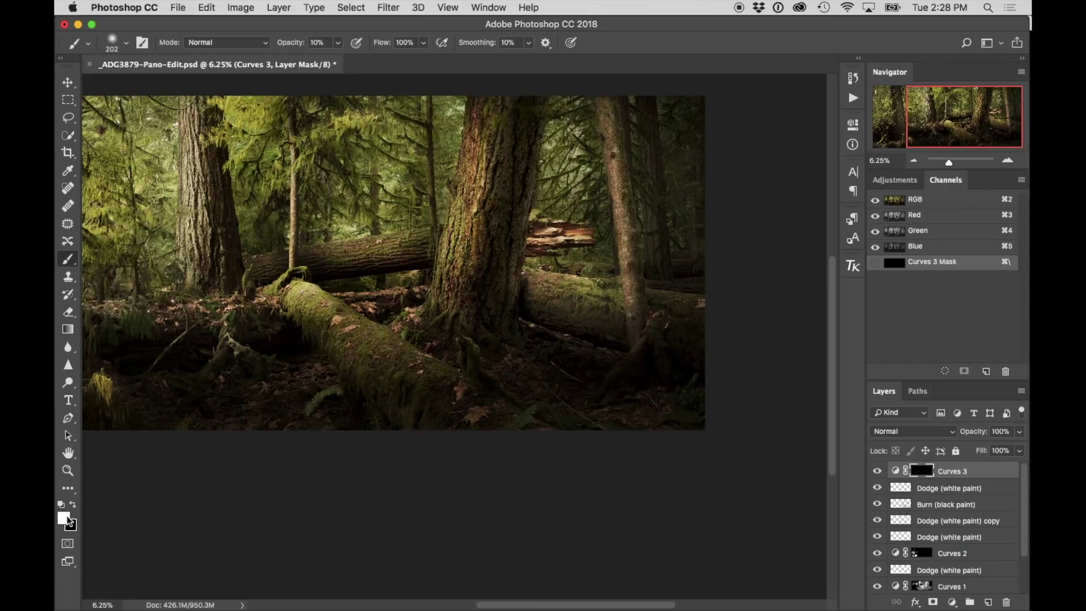
click(338, 43)
drag(340, 61, 355, 62)
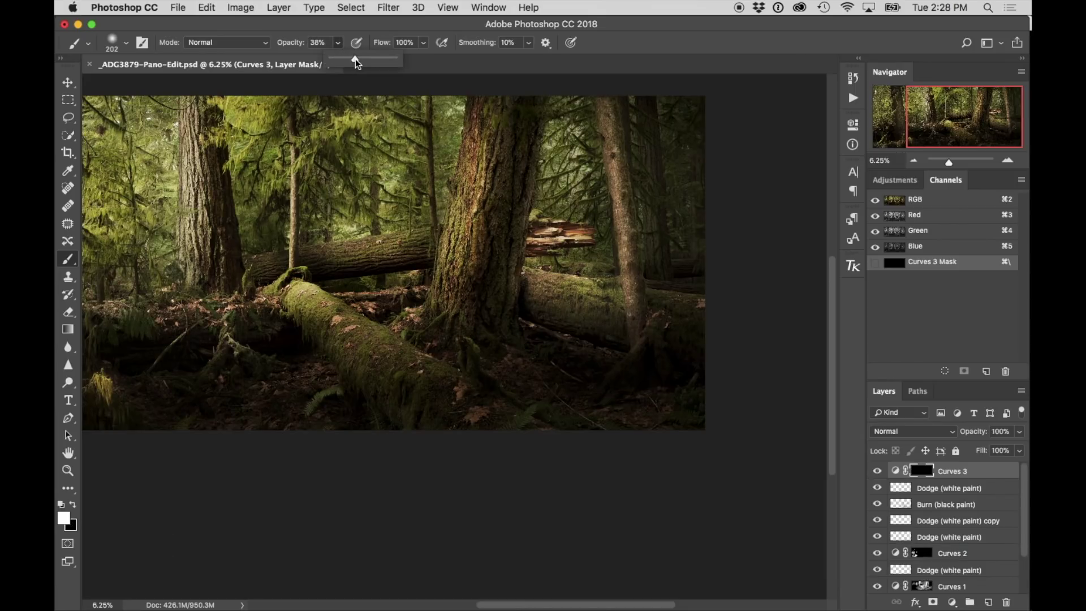
click(339, 47)
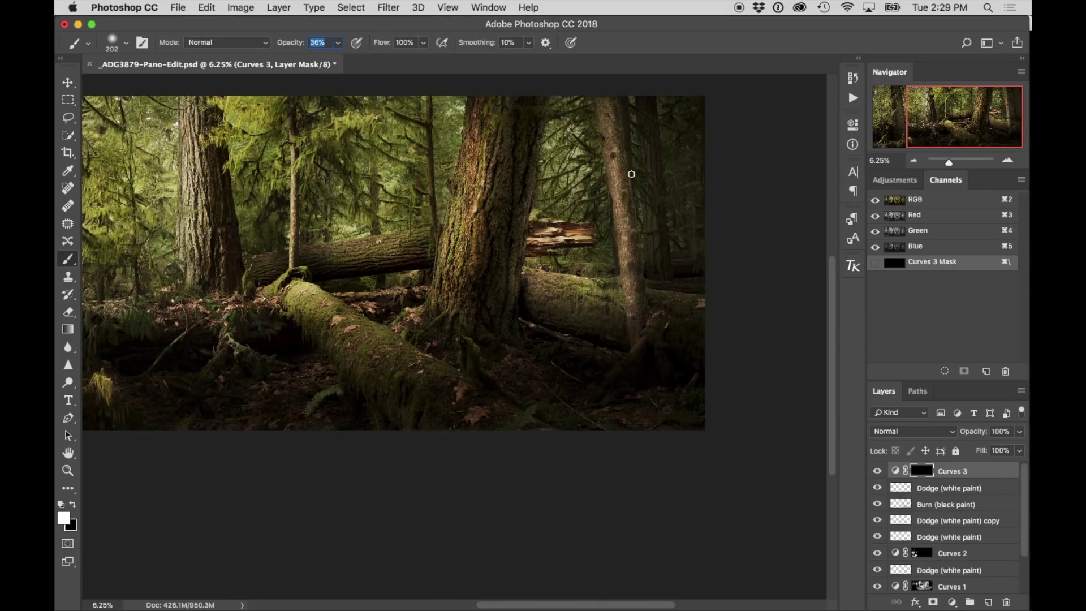
- Paint white along the slender trunk on the Curves 3 mask with a large soft brush, about 1027 px, to darken it
key(z)
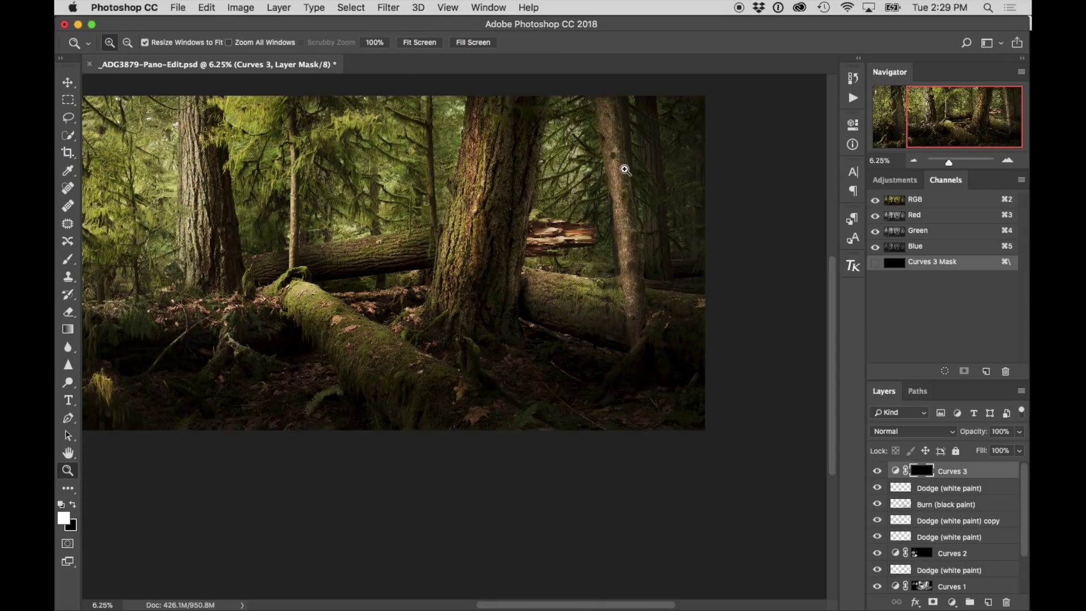
click(623, 170)
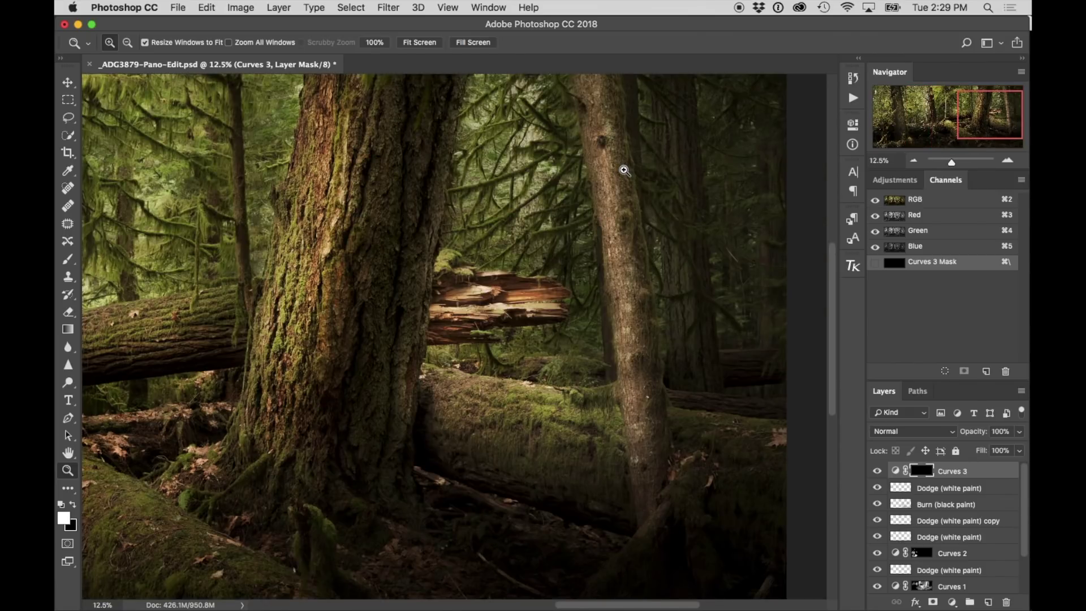
click(624, 170)
key(b)
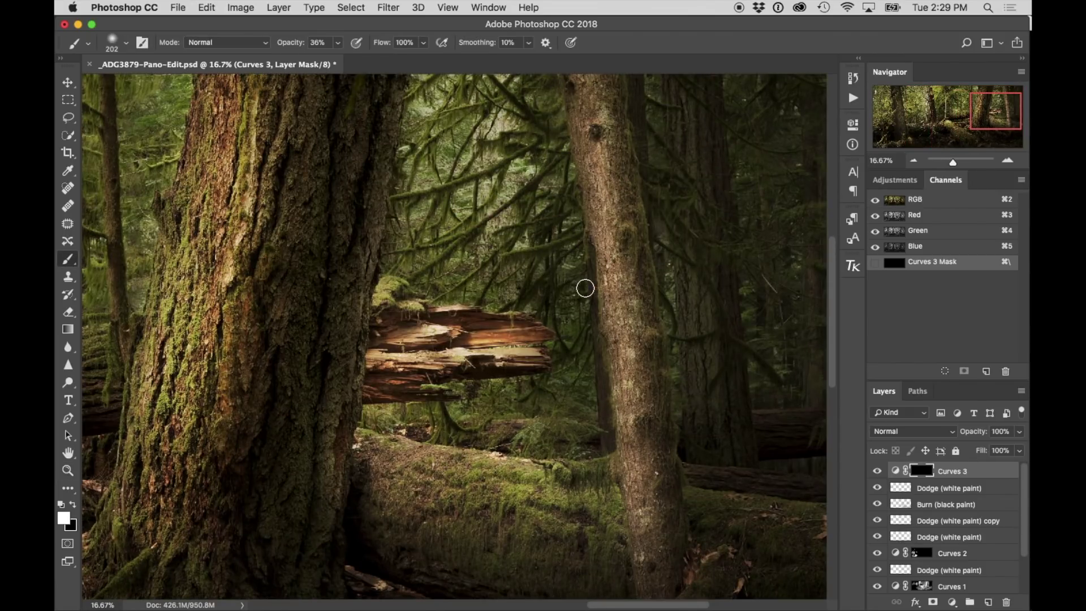
drag(589, 274, 639, 276)
mouse_move(592, 186)
mouse_down()
mouse_move(574, 100)
mouse_move(643, 385)
mouse_move(647, 523)
mouse_move(644, 558)
mouse_move(568, 571)
mouse_move(650, 362)
mouse_move(624, 388)
mouse_move(605, 170)
mouse_move(660, 326)
mouse_move(609, 145)
mouse_move(660, 405)
mouse_move(618, 384)
mouse_move(635, 442)
mouse_move(620, 264)
mouse_move(589, 180)
mouse_up()
key(space)
key(space)
mouse_move(615, 249)
mouse_down()
mouse_move(659, 321)
mouse_move(679, 401)
mouse_up()
key(space)
drag(623, 294, 587, 104)
mouse_move(616, 257)
mouse_down()
mouse_move(627, 418)
mouse_move(610, 294)
mouse_move(613, 306)
mouse_up()
key(space)
drag(611, 221, 642, 459)
mouse_move(622, 388)
mouse_down()
mouse_move(598, 212)
mouse_move(617, 261)
mouse_up()
key(space)
drag(596, 204, 640, 368)
mouse_move(644, 320)
mouse_down()
mouse_move(609, 172)
mouse_move(618, 243)
mouse_up()
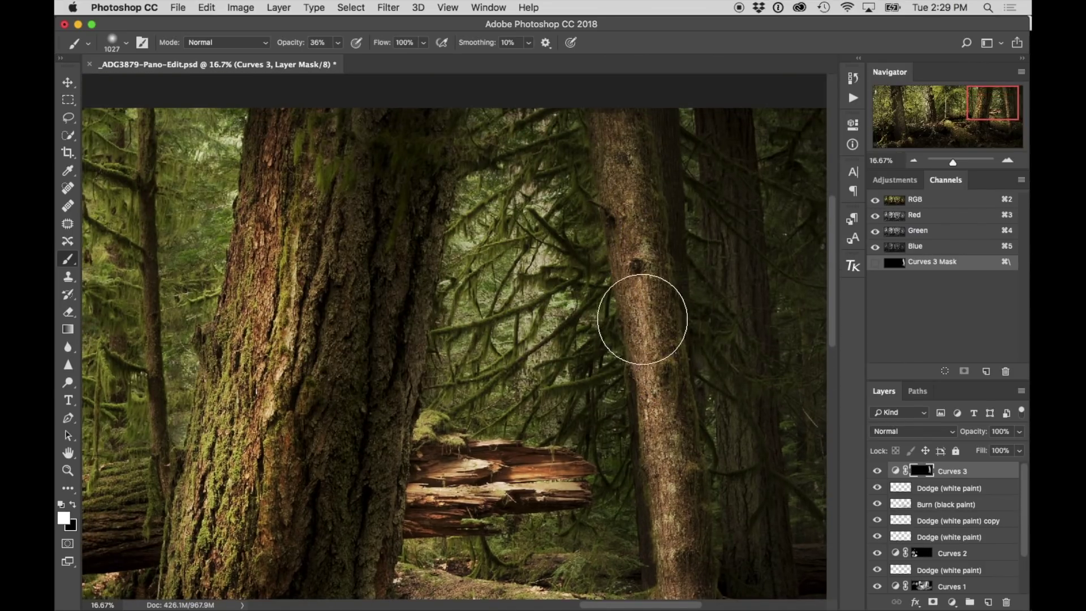
- Compare the slender trunk with and without the Curves 3 adjustment and examine its balance within the whole panorama
click(878, 472)
click(878, 471)
click(877, 471)
click(878, 472)
click(878, 472)
click(878, 473)
click(878, 472)
click(879, 473)
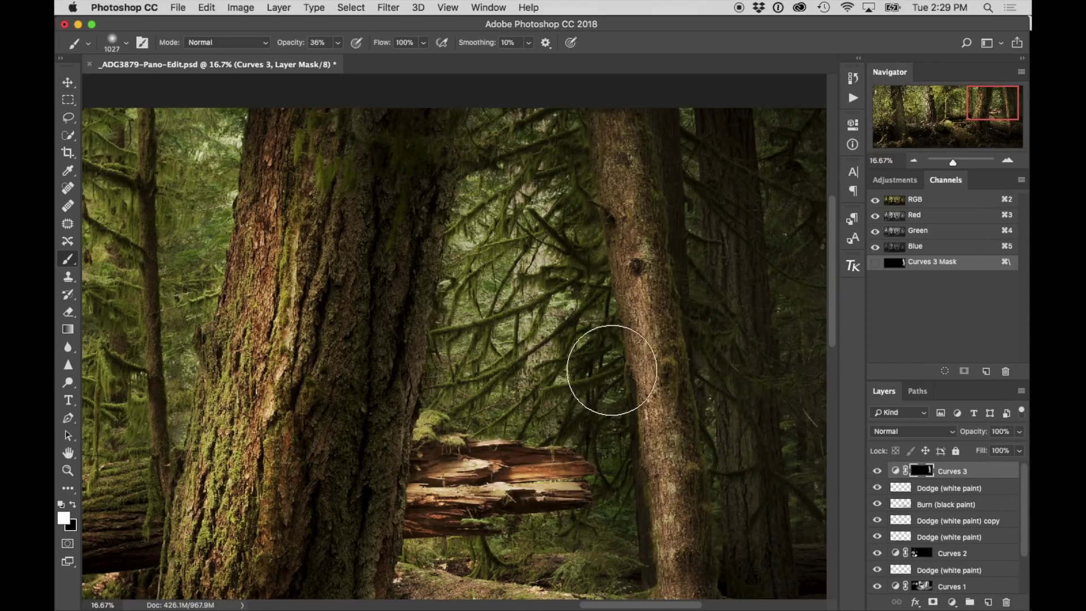
key(z)
alt+click(618, 337)
alt+click(572, 334)
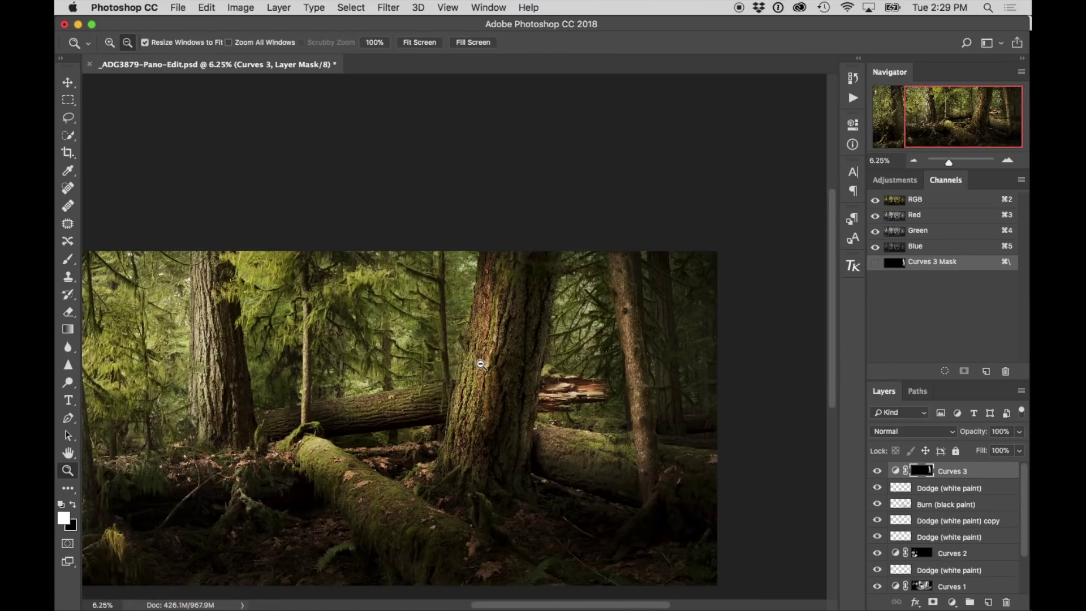
alt+click(496, 358)
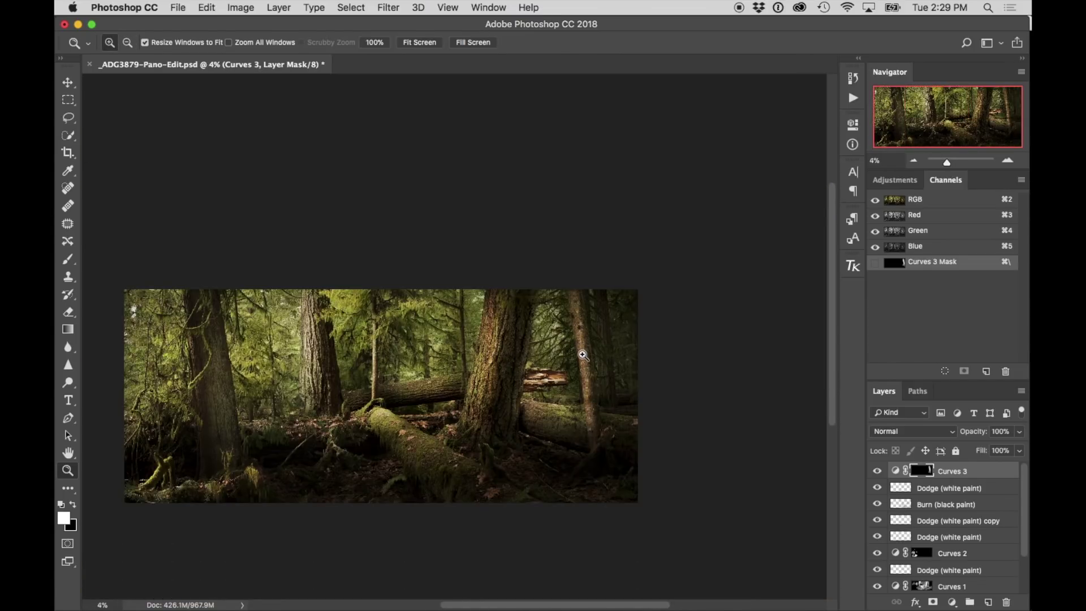
click(582, 352)
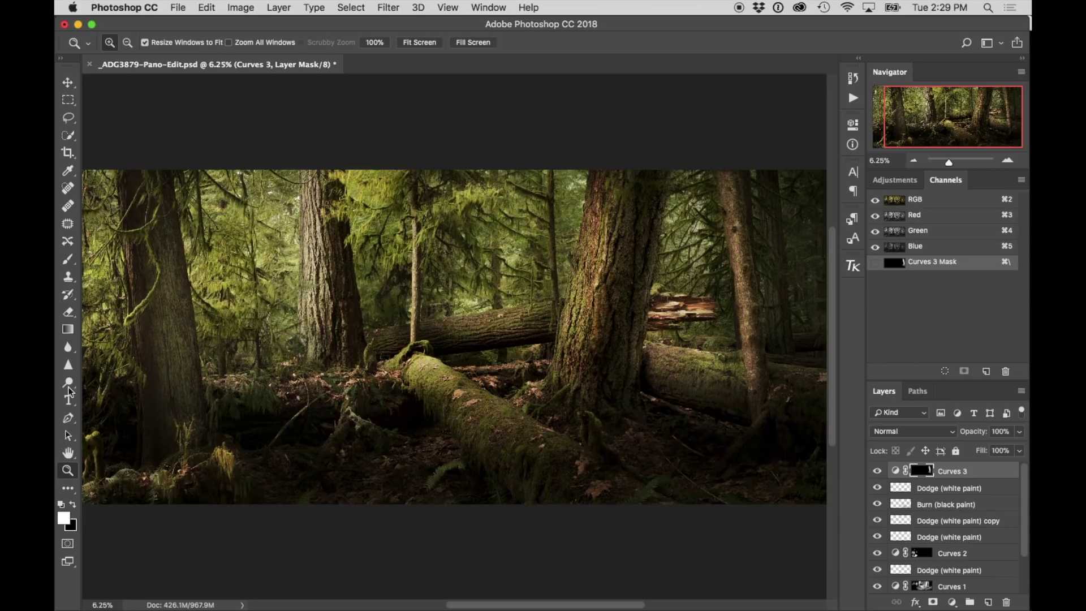
- Set up a black brush for painting on the Curves 3 mask
key(x)
key(b)
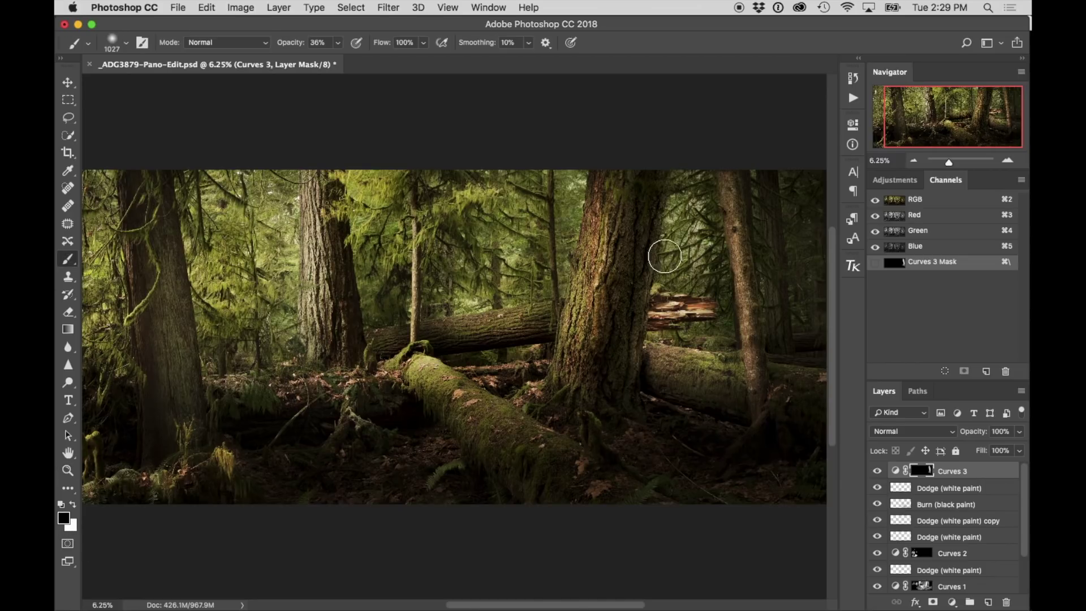
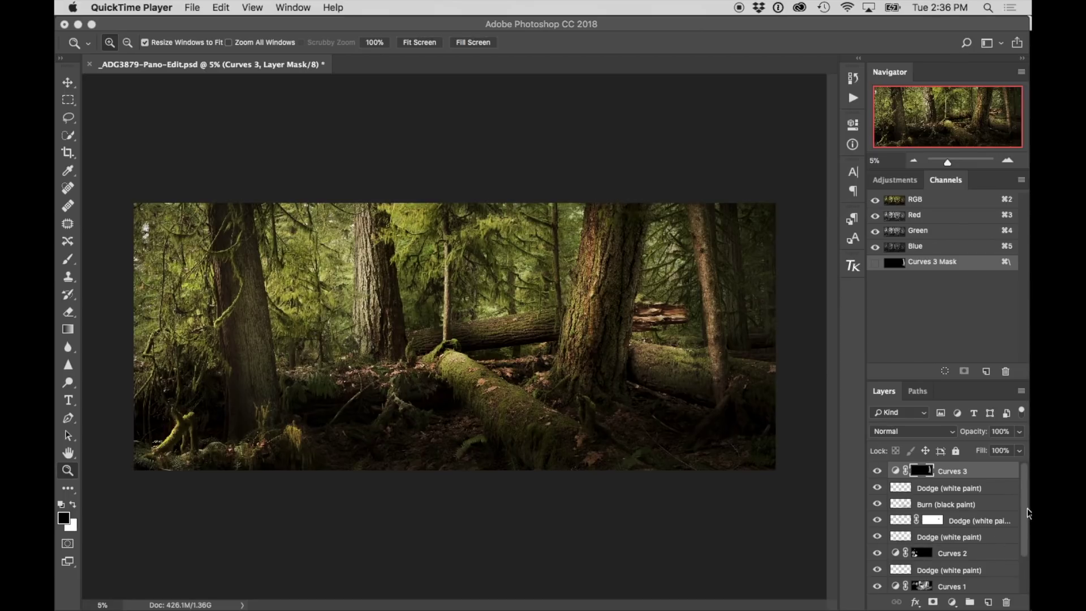
- Stamp all visible layers into a new layer above Curves 3 and apply a Gaussian Blur with a 36.0-pixel radius
mouse_move(1024, 492)
mouse_down()
mouse_move(1025, 527)
mouse_move(1025, 480)
mouse_up()
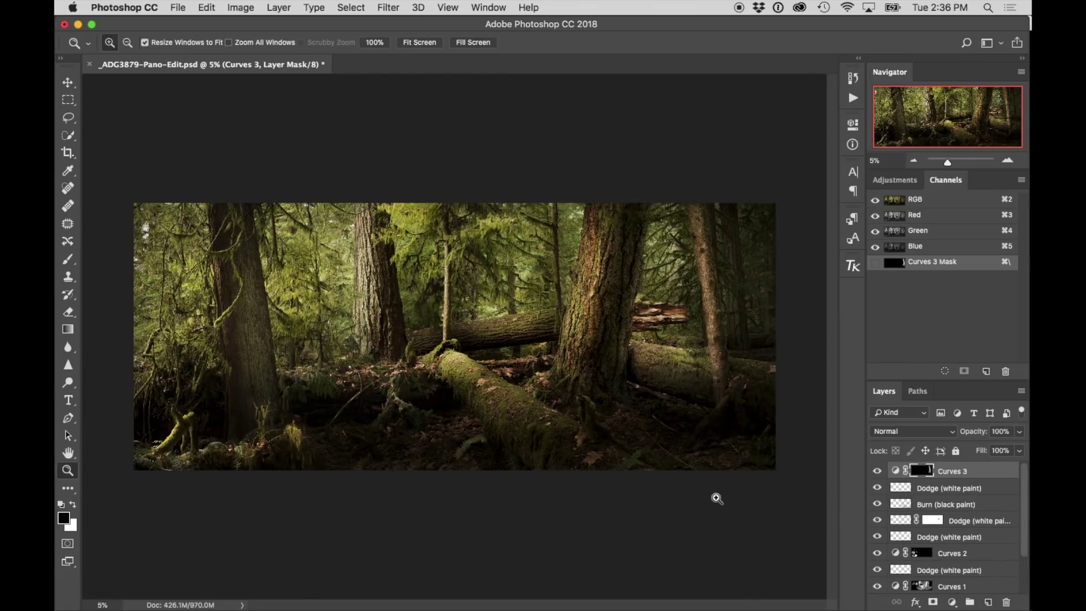
key(alt)
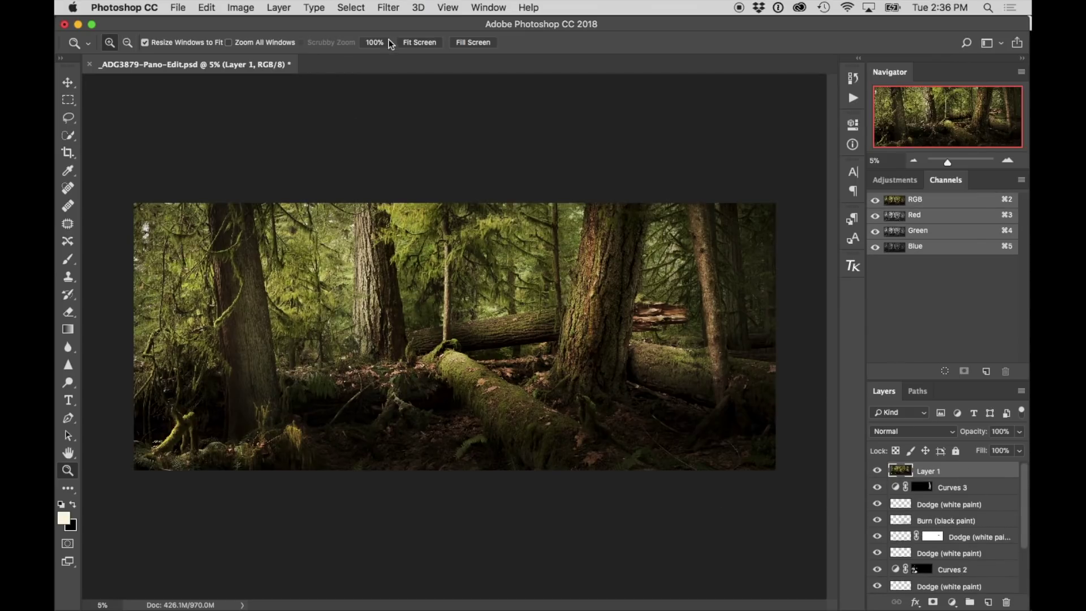
click(390, 8)
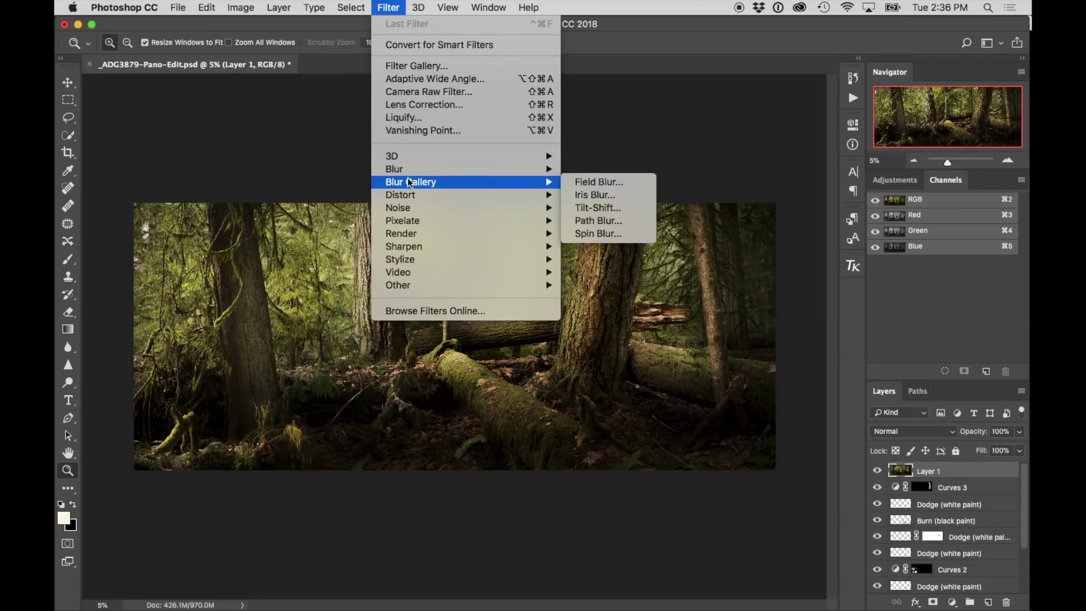
mouse_move(408, 173)
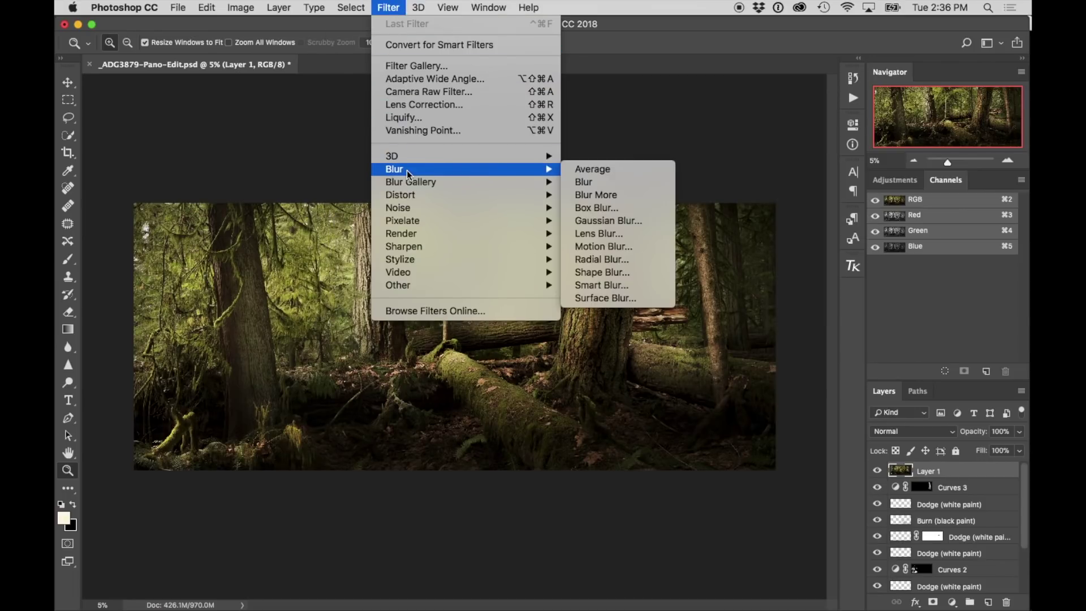
click(594, 221)
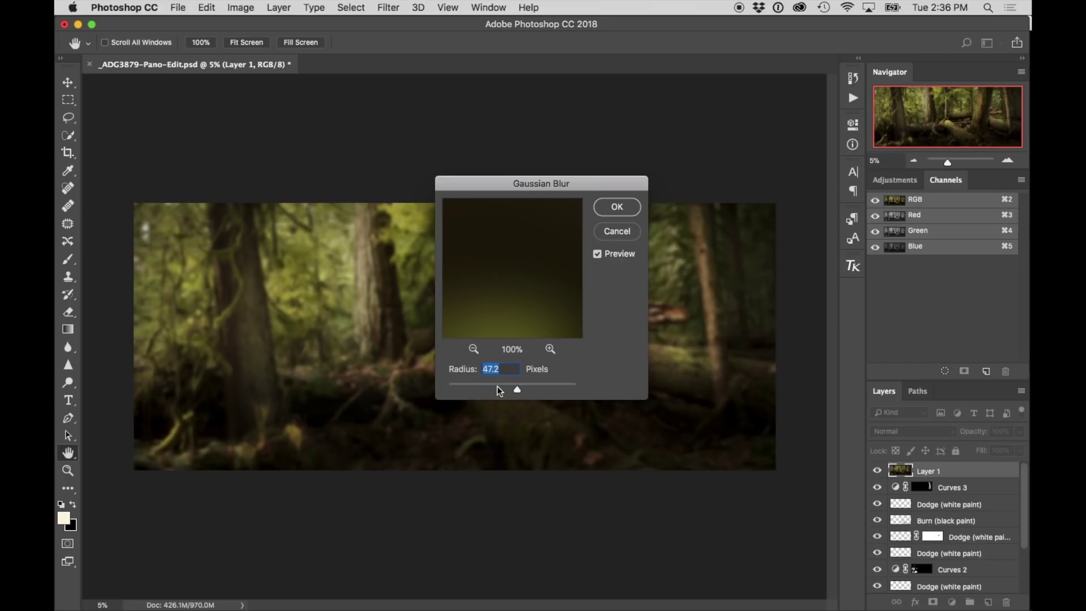
drag(515, 390, 511, 391)
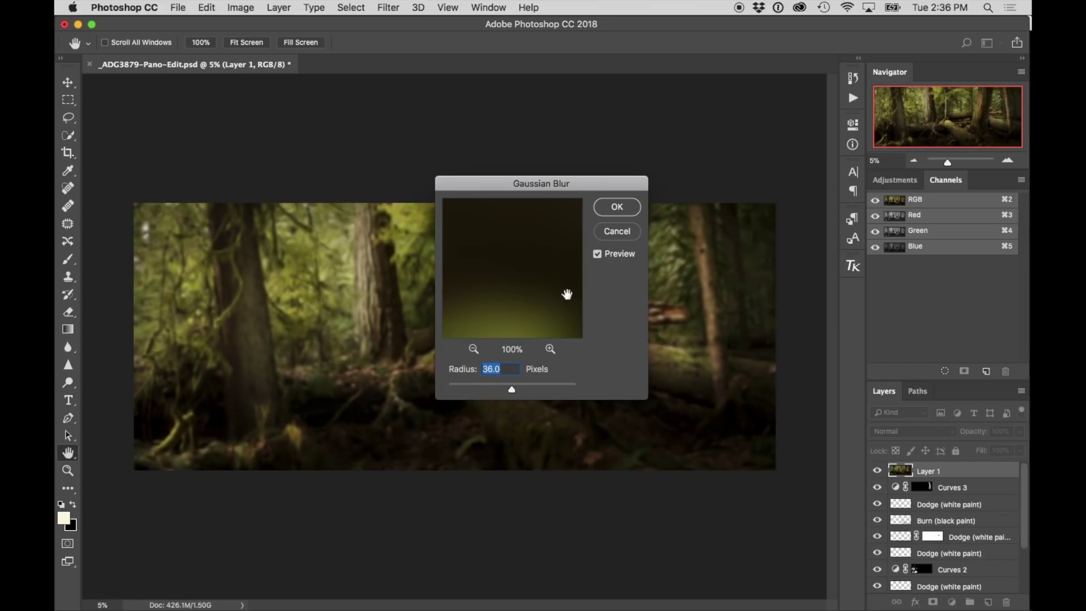
click(617, 208)
- Lower the blurred layer's opacity to 17%
key(z)
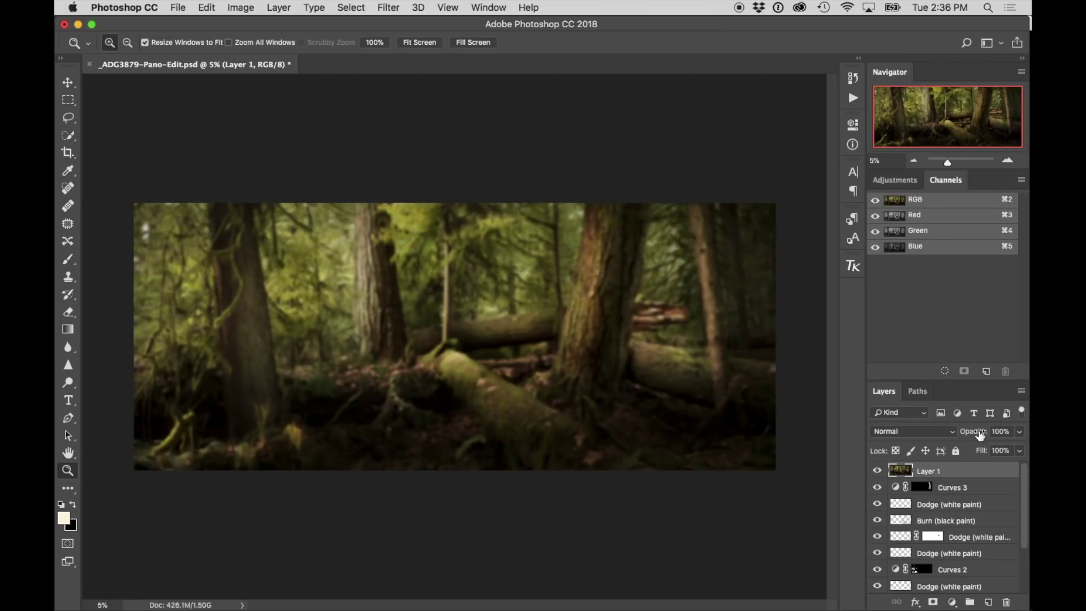
click(1020, 432)
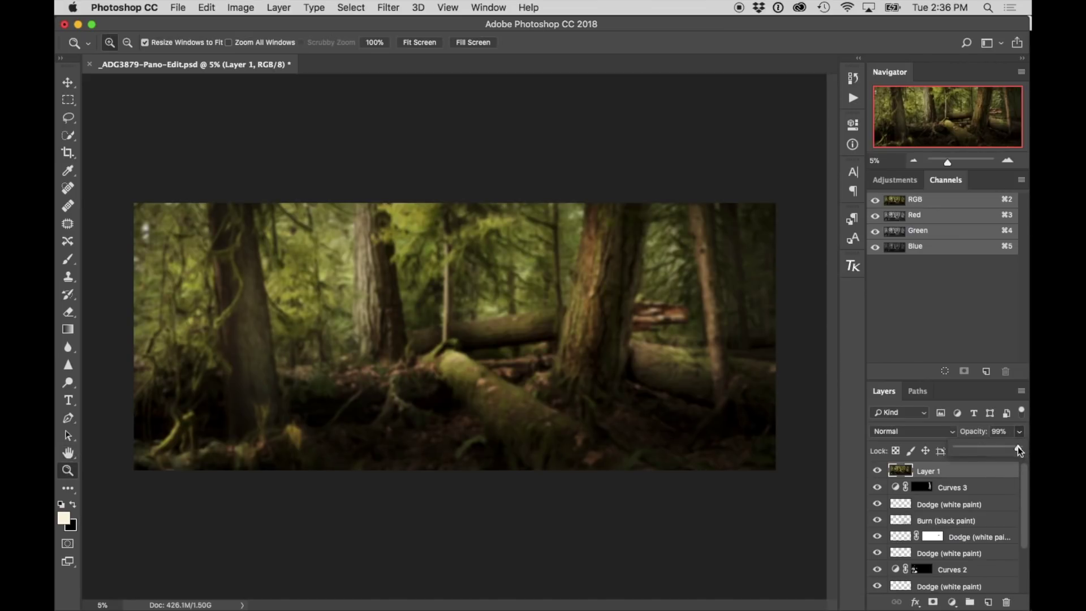
drag(975, 451, 971, 455)
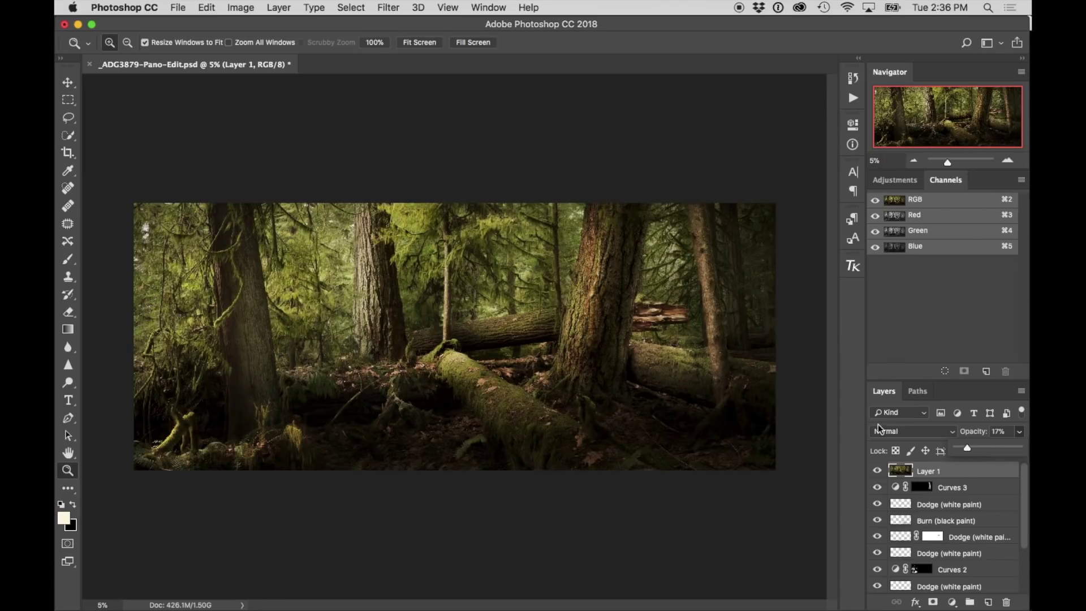
- Add a Brightness/Contrast adjustment clipped to the blurred Layer 1, with brightness 26 and contrast -6
click(953, 602)
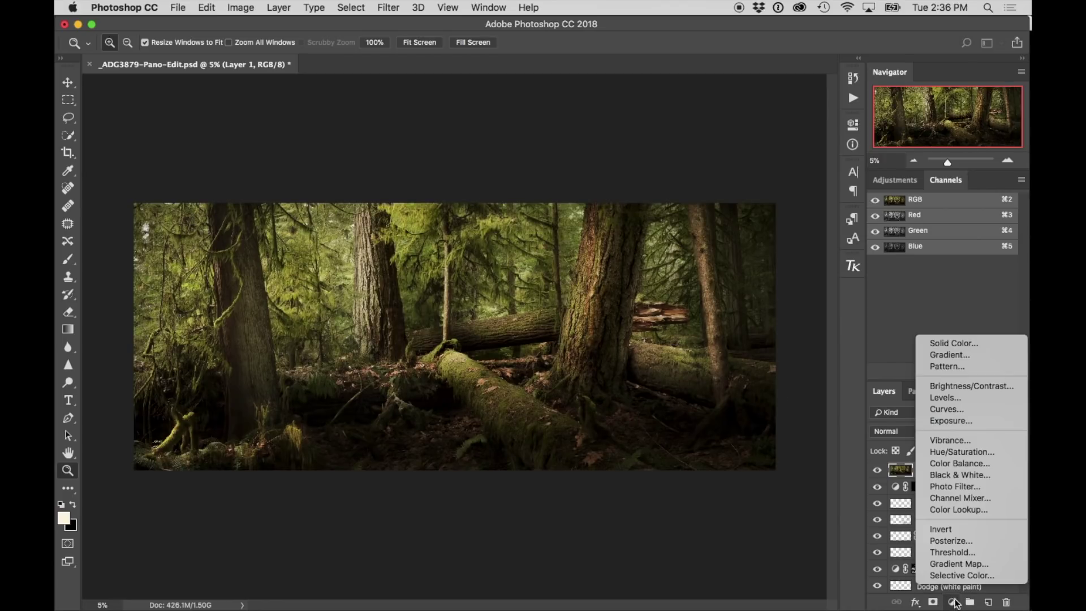
click(962, 385)
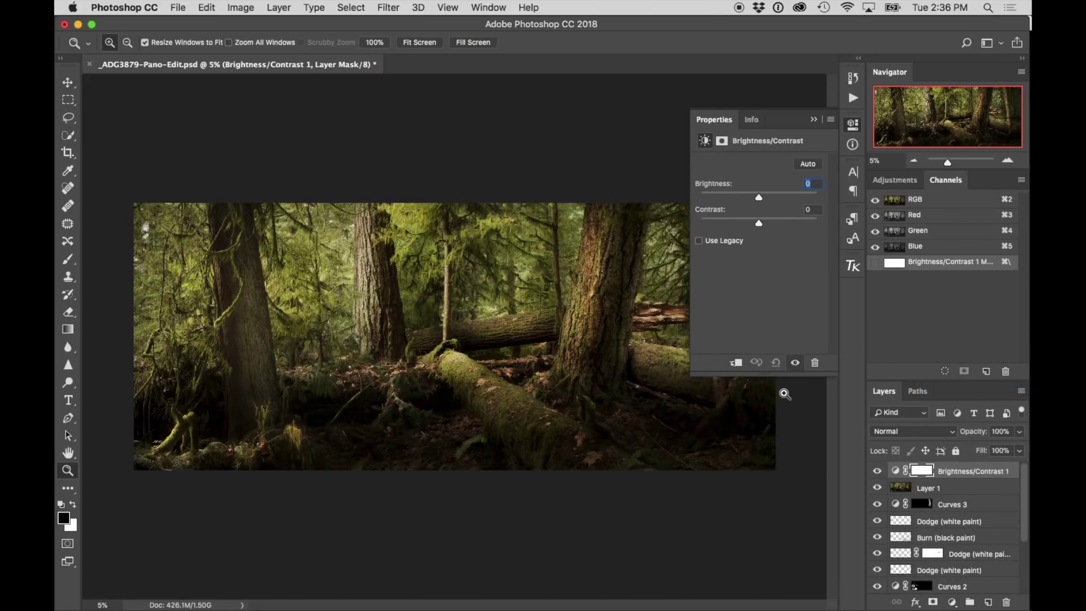
click(735, 364)
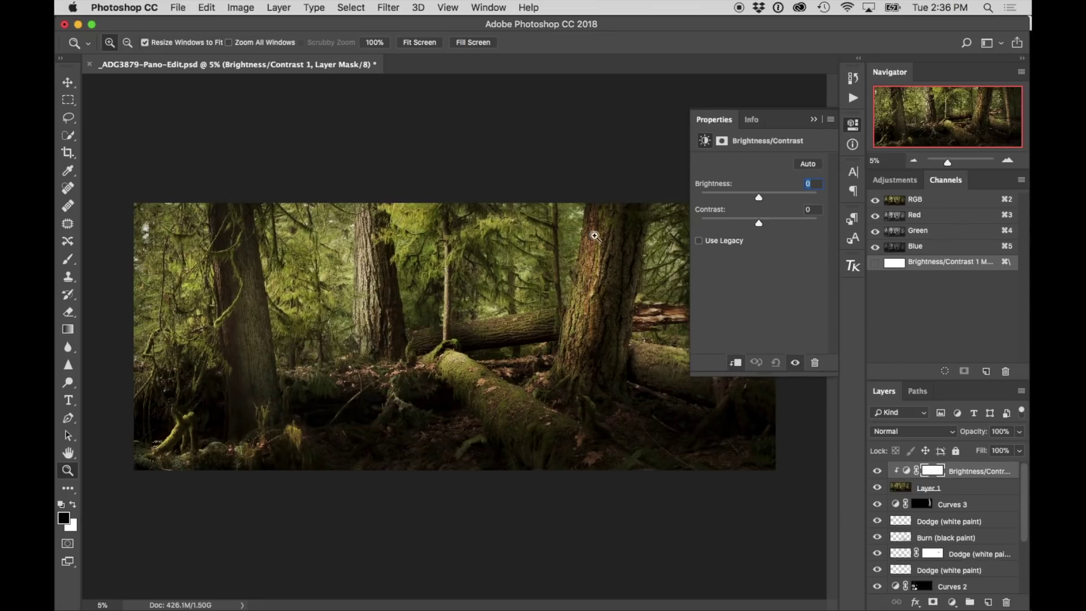
drag(758, 197, 748, 237)
drag(780, 197, 753, 229)
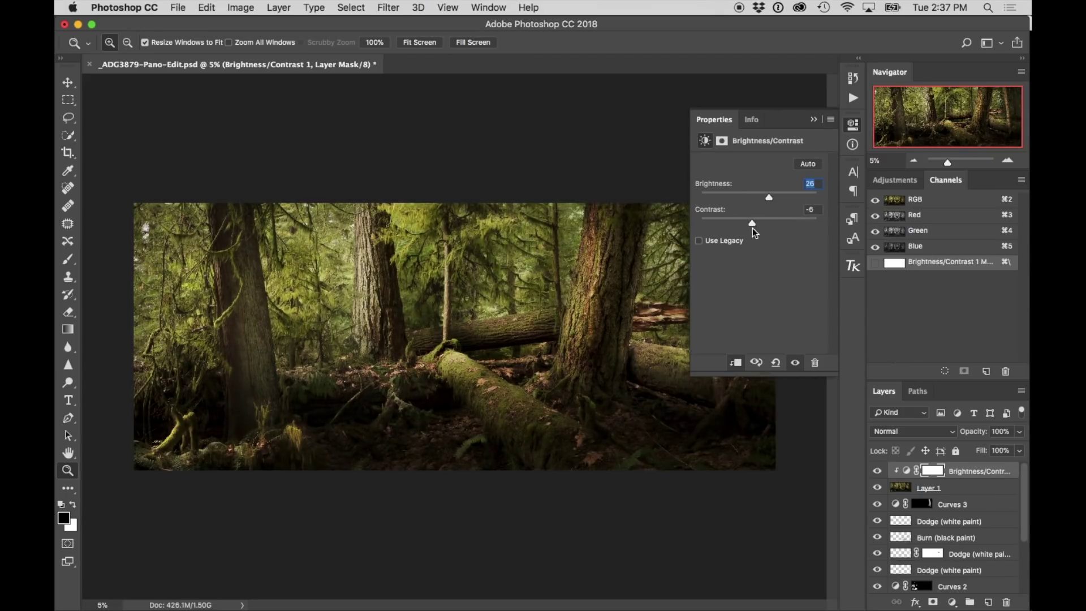
click(812, 120)
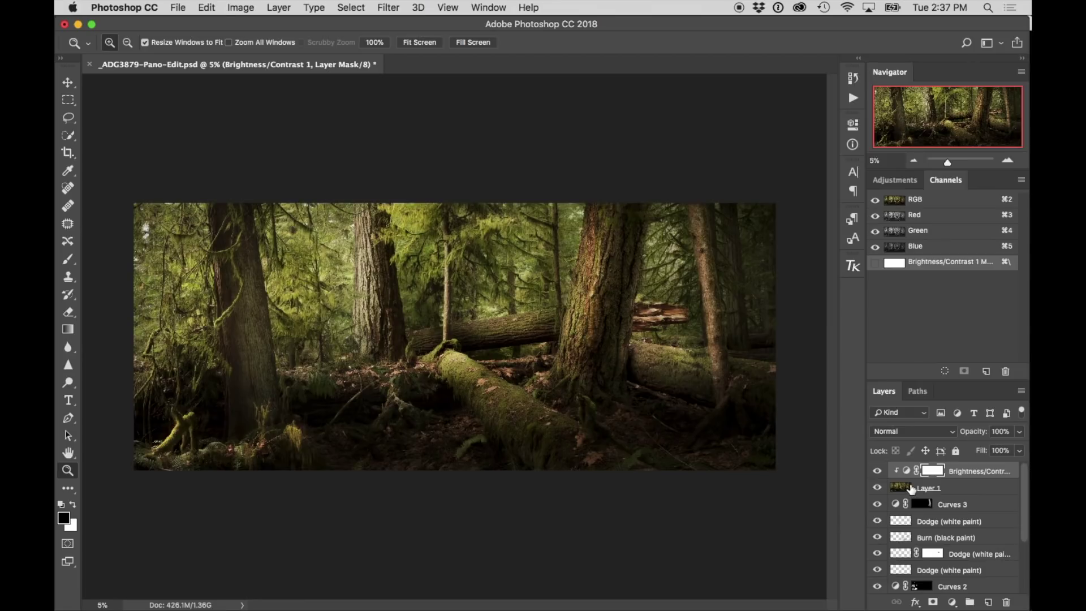
- Group the Brightness/Contrast adjustment with the blurred Layer 1 and add a white layer mask to the group
super+click(903, 488)
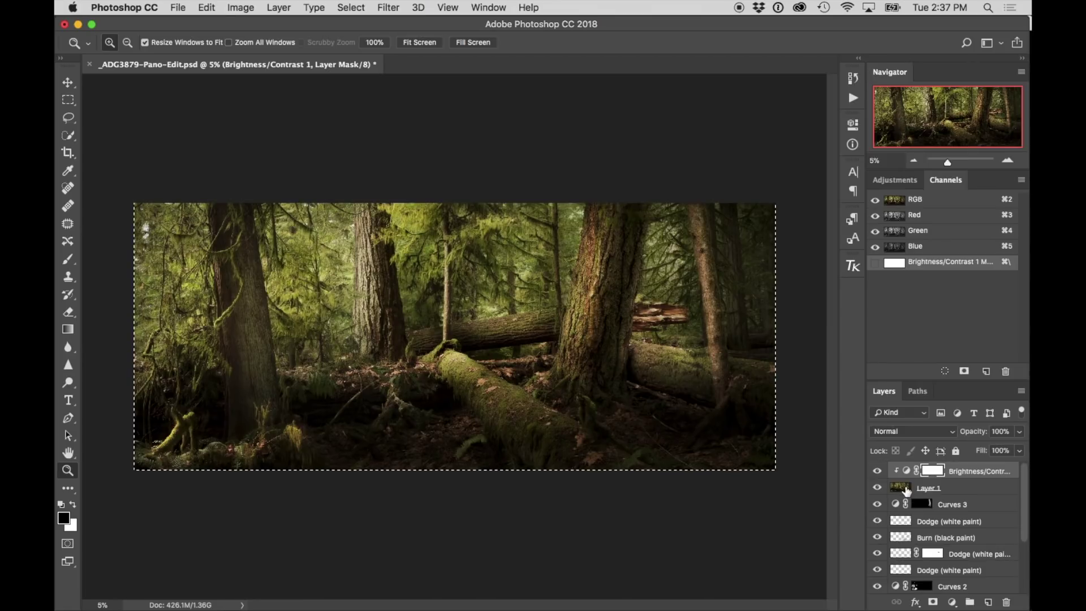
key(super+d)
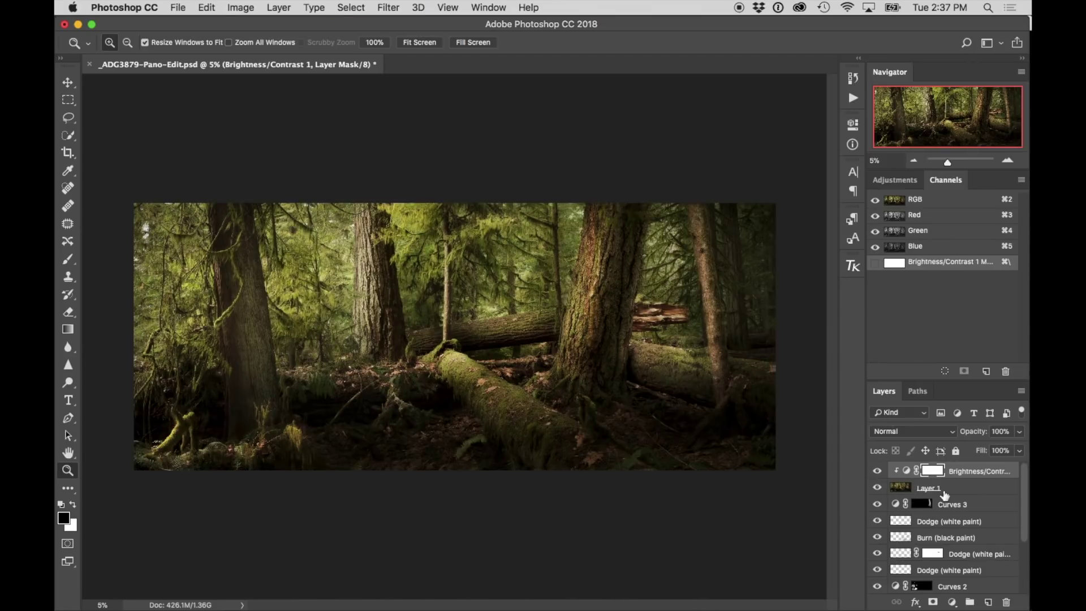
click(903, 489)
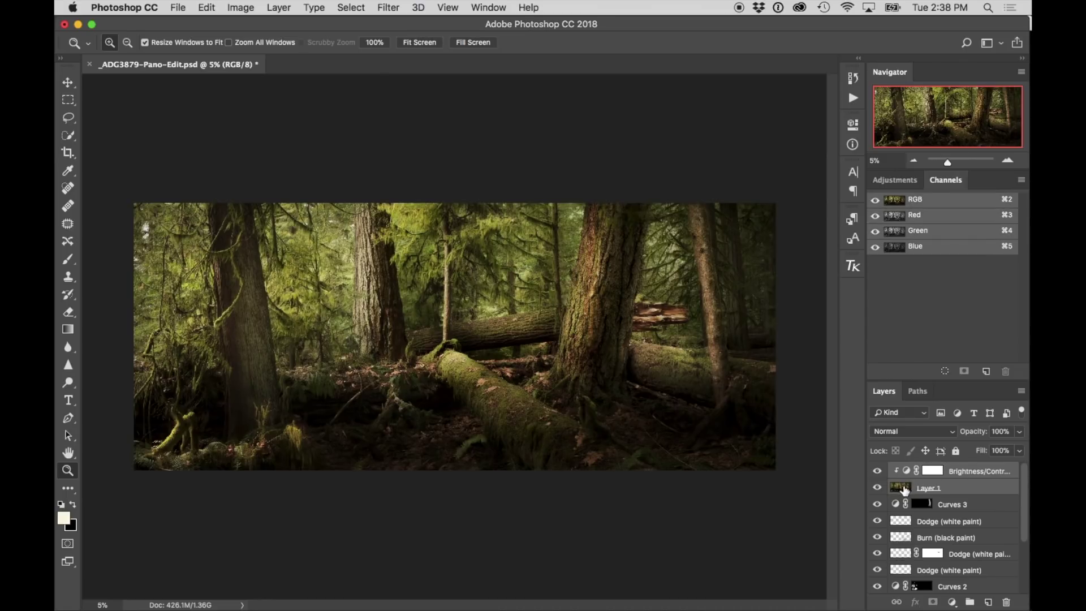
key(super+g)
click(933, 603)
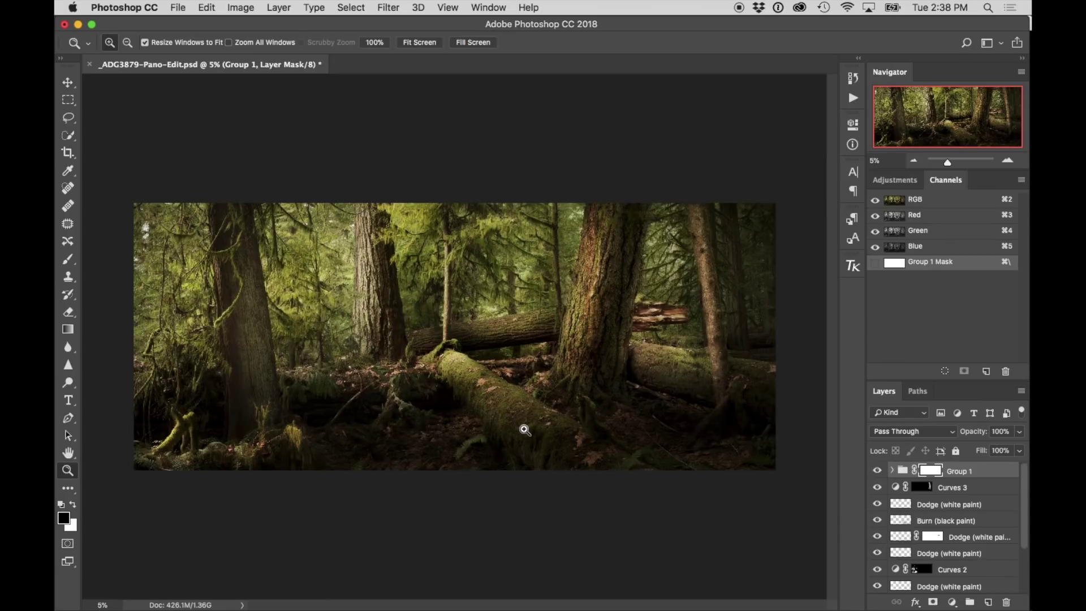
- Paint the Group 1 mask with a soft black brush at 40% opacity over the dark foreground and the foreground tree trunks
key(b)
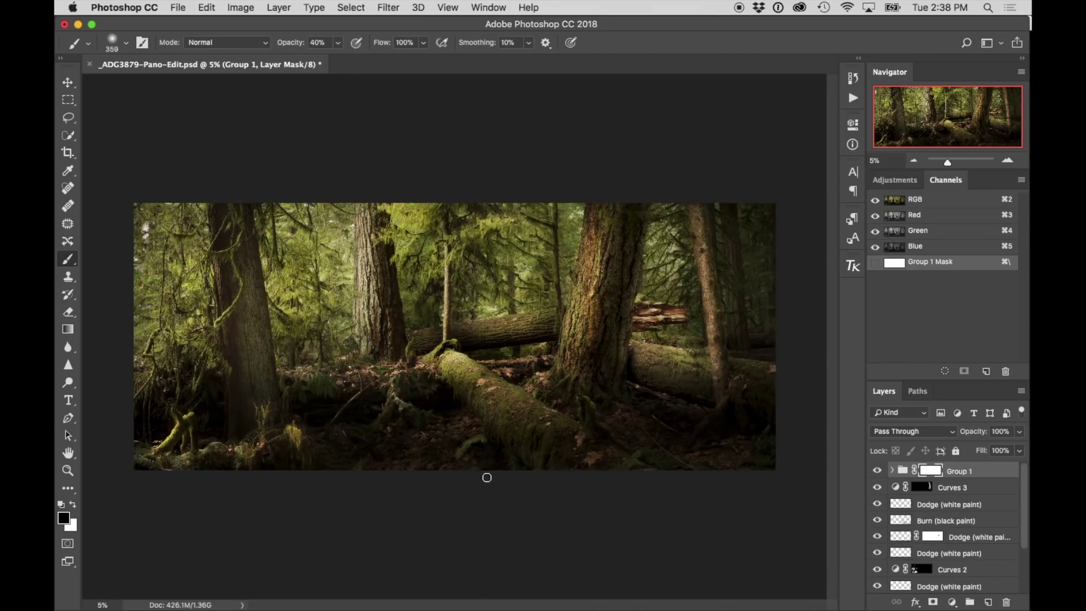
drag(383, 436, 419, 445)
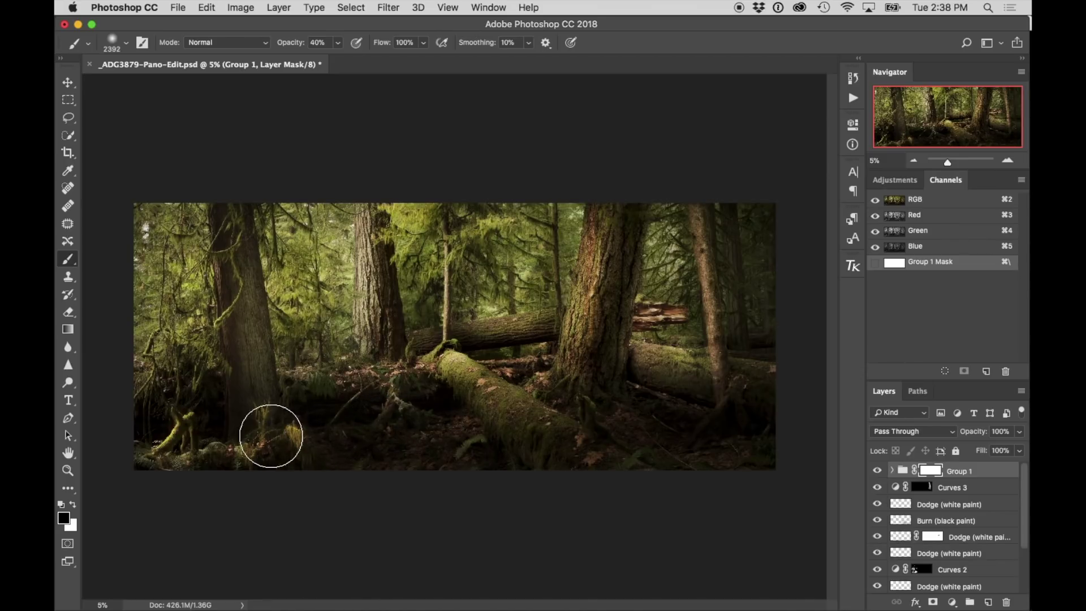
mouse_move(261, 449)
mouse_down()
mouse_move(223, 340)
mouse_move(218, 368)
mouse_move(247, 358)
mouse_move(231, 362)
mouse_up()
mouse_move(229, 205)
mouse_down()
mouse_move(231, 310)
mouse_move(261, 425)
mouse_move(297, 407)
mouse_move(394, 401)
mouse_move(367, 396)
mouse_move(541, 439)
mouse_move(481, 395)
mouse_move(603, 475)
mouse_move(585, 473)
mouse_move(505, 404)
mouse_move(452, 449)
mouse_move(392, 455)
mouse_move(583, 469)
mouse_move(705, 459)
mouse_move(728, 334)
mouse_move(700, 288)
mouse_move(693, 320)
mouse_up()
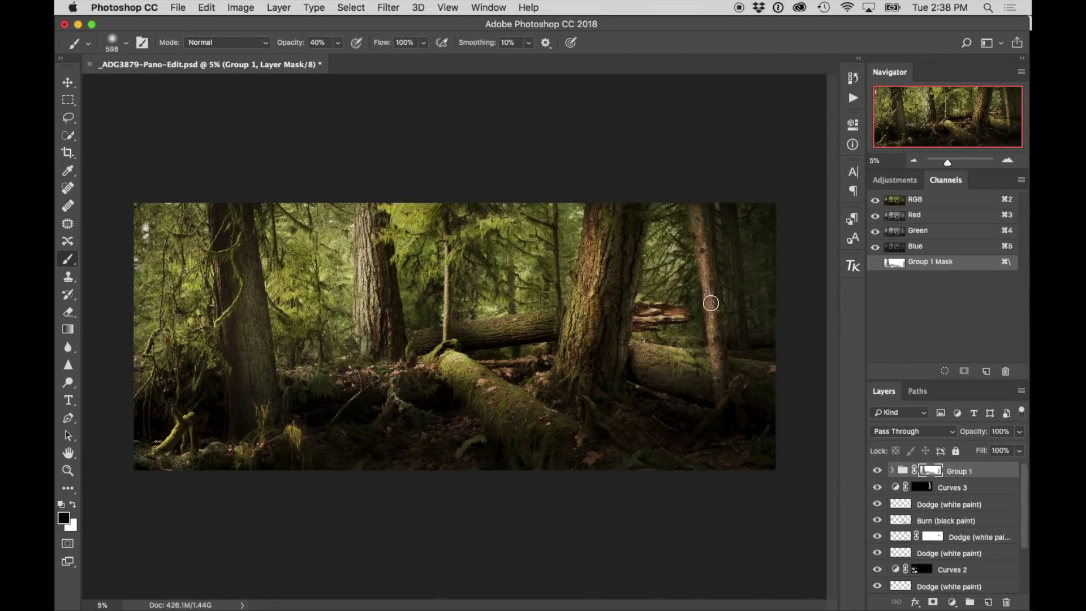
mouse_move(594, 242)
mouse_down()
mouse_move(614, 217)
mouse_move(600, 295)
mouse_move(604, 239)
mouse_move(620, 228)
mouse_move(604, 293)
mouse_move(610, 225)
mouse_move(625, 270)
mouse_move(602, 370)
mouse_move(611, 299)
mouse_move(603, 347)
mouse_move(581, 333)
mouse_move(608, 218)
mouse_move(603, 310)
mouse_move(698, 402)
mouse_move(694, 388)
mouse_move(727, 386)
mouse_move(704, 384)
mouse_move(609, 427)
mouse_move(588, 383)
mouse_move(545, 397)
mouse_move(490, 392)
mouse_move(511, 381)
mouse_move(339, 401)
mouse_move(527, 403)
mouse_move(605, 481)
mouse_move(545, 438)
mouse_move(768, 468)
mouse_move(629, 458)
mouse_move(451, 419)
mouse_move(294, 444)
mouse_move(408, 461)
mouse_move(312, 436)
mouse_move(184, 456)
mouse_move(454, 470)
mouse_move(306, 466)
mouse_move(281, 572)
mouse_up()
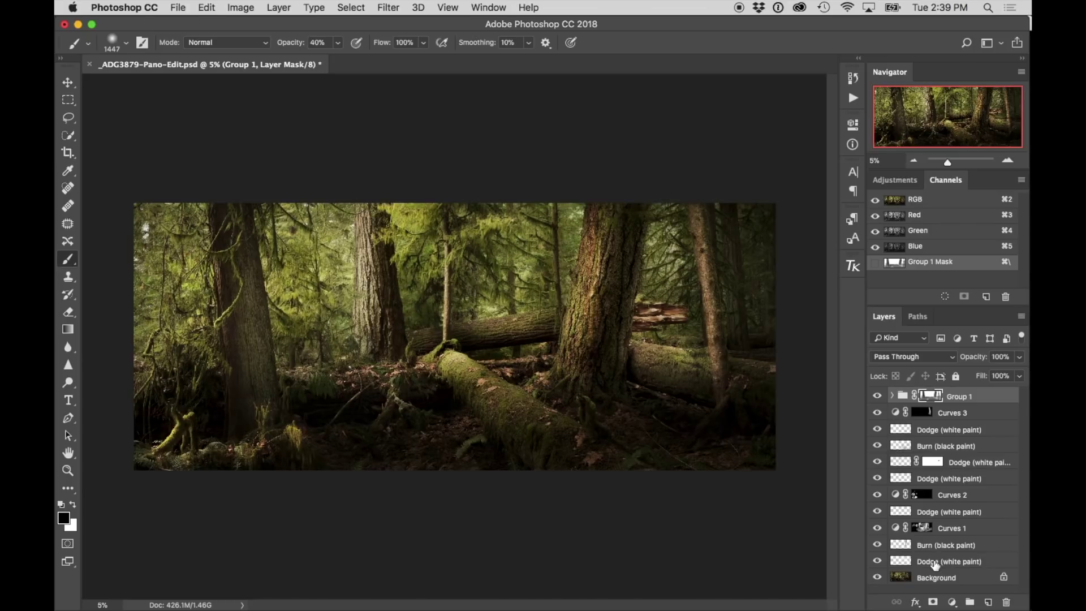
- Group all layers above the Background, from Group 1 down to the lowest Dodge layer, into a single group
shift+click(932, 564)
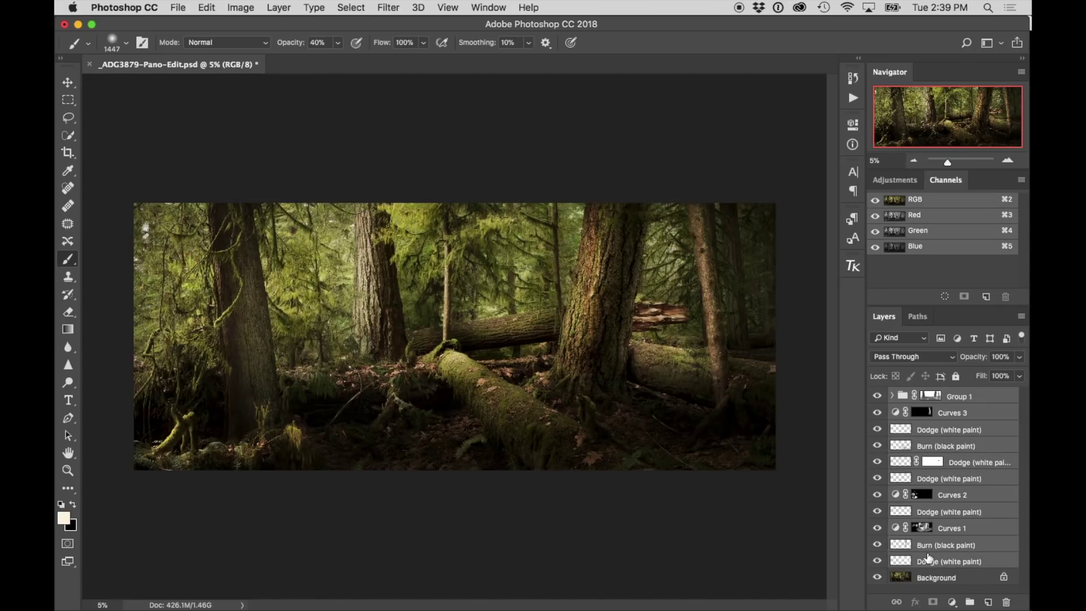
key(super+g)
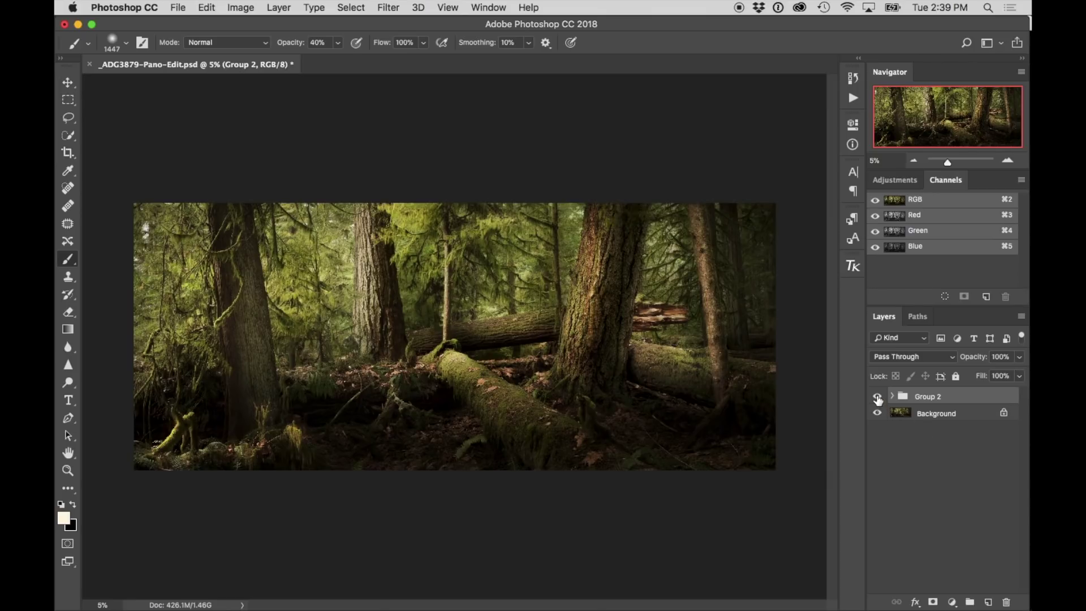
- Toggle the visibility of the new group of edits to compare the panorama before and after the light shaping
click(876, 397)
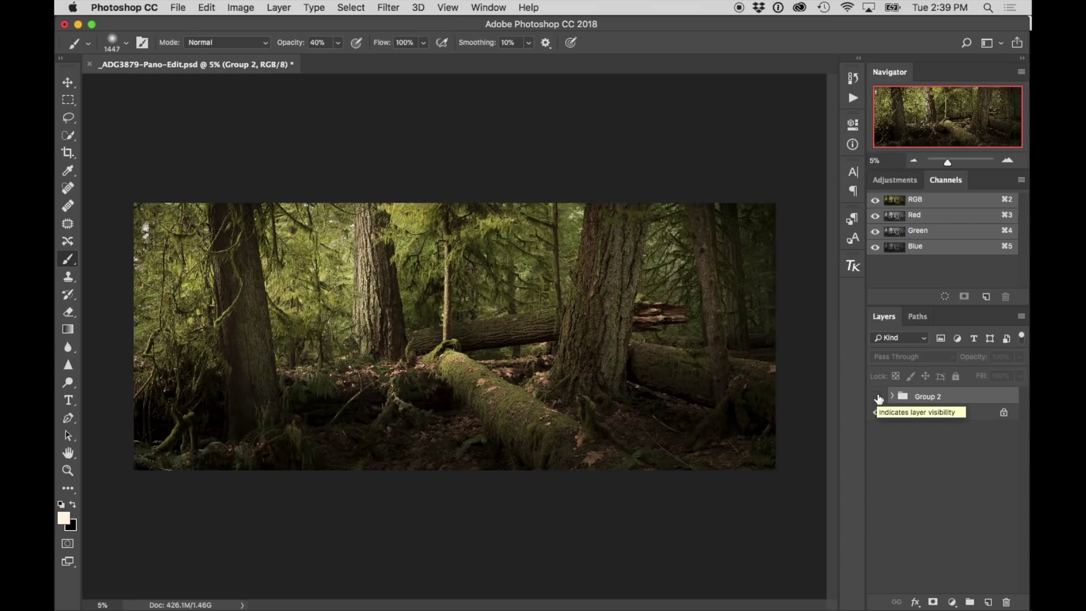
click(877, 397)
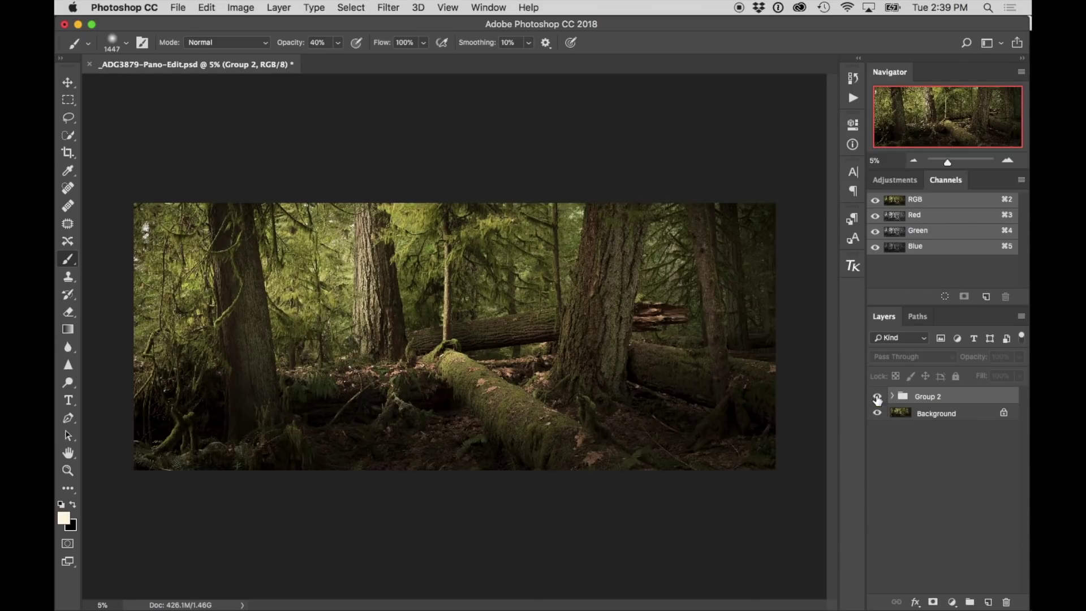
click(877, 397)
click(877, 397)
click(877, 398)
click(877, 398)
click(877, 397)
click(877, 397)
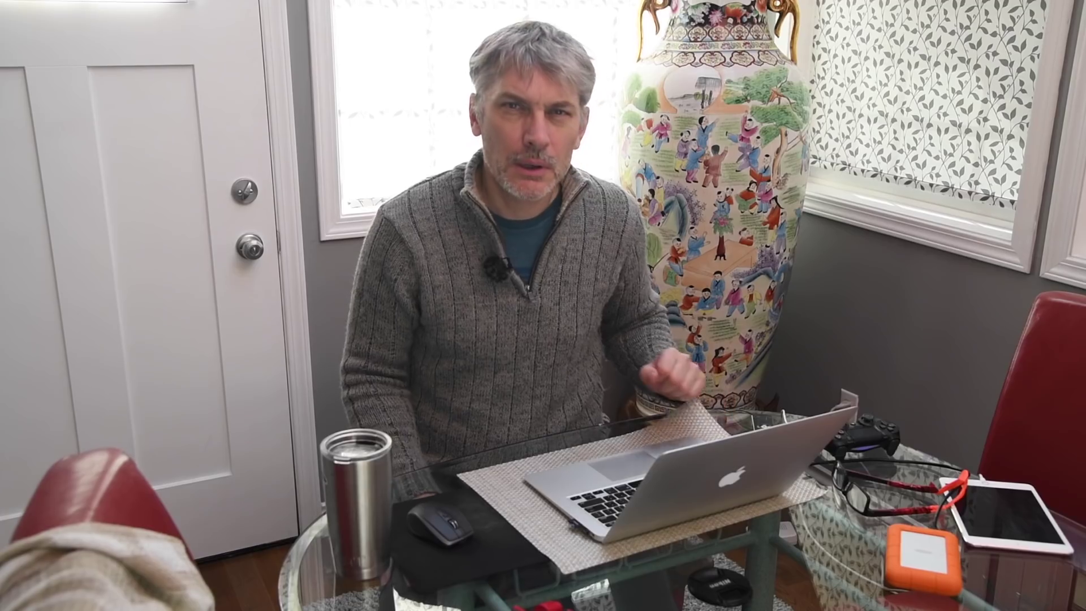